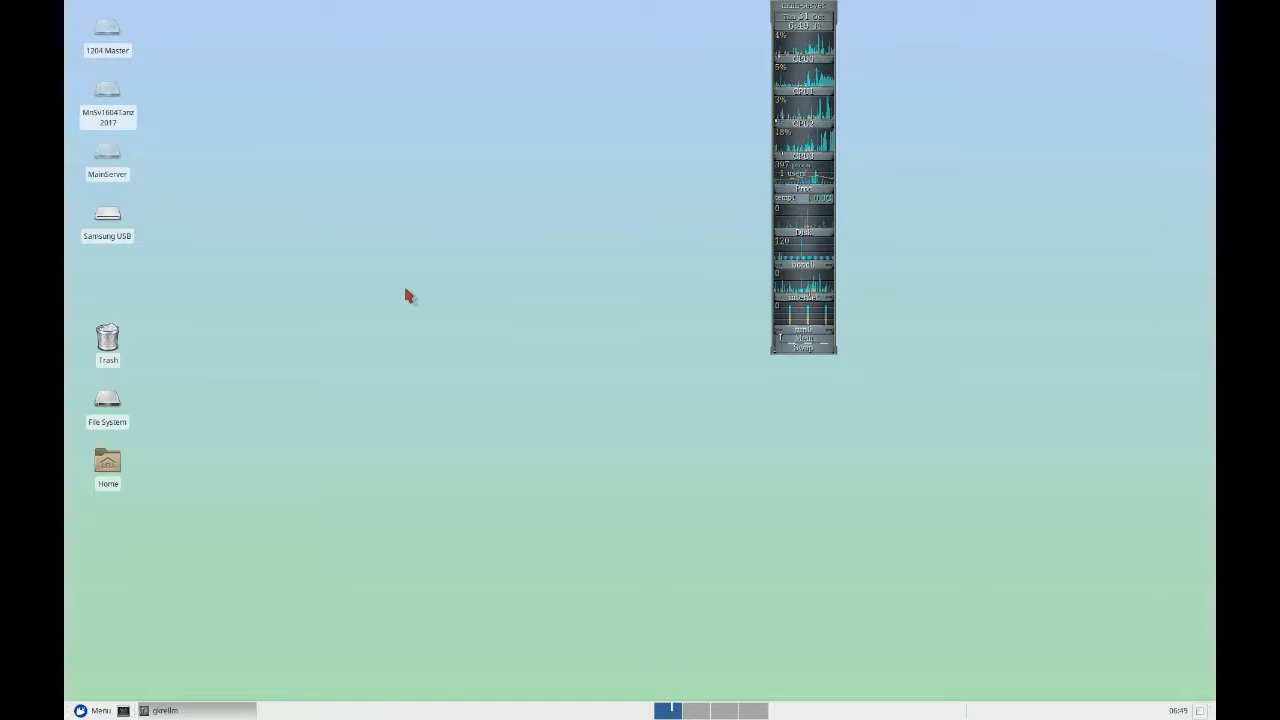
Step: Open f1 CLASSES JUNE 2019.xls from the "Examples for updateStudentList" folder on the Samsung USB drive and look through its student lists
double_click(112, 225)
scroll(591, 309, "down", 3)
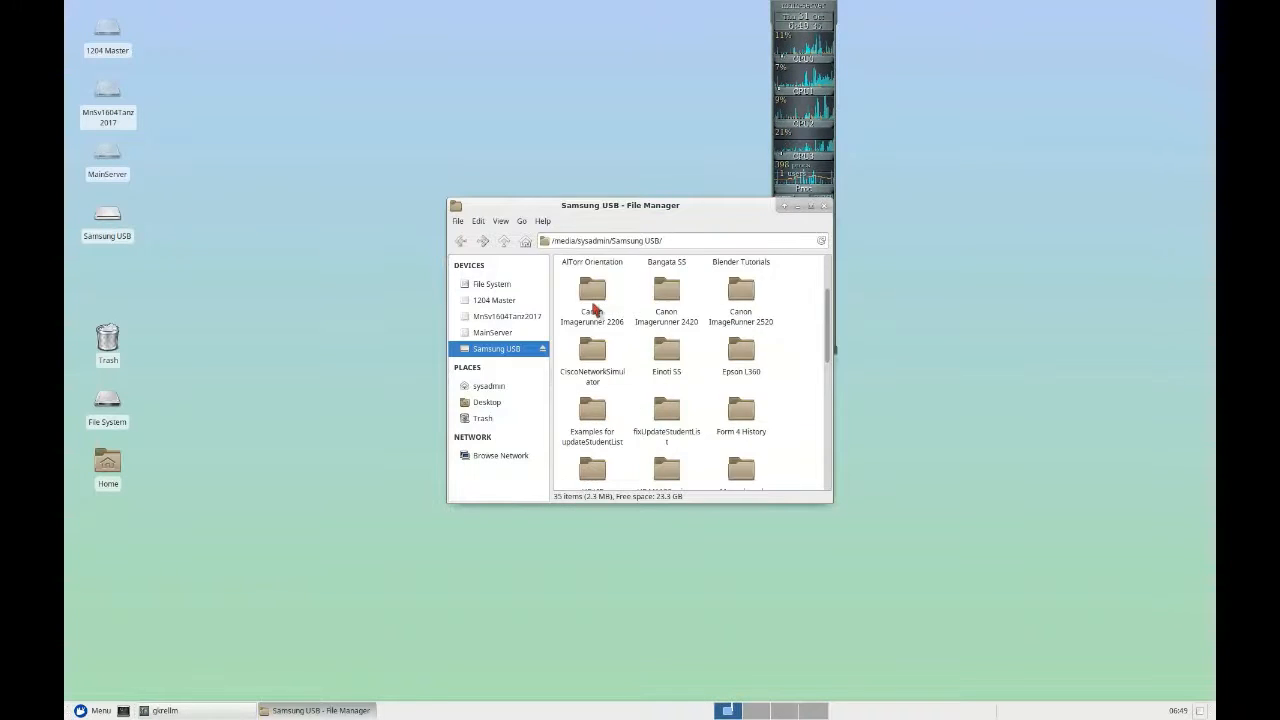
left_click(596, 347)
double_click(592, 346)
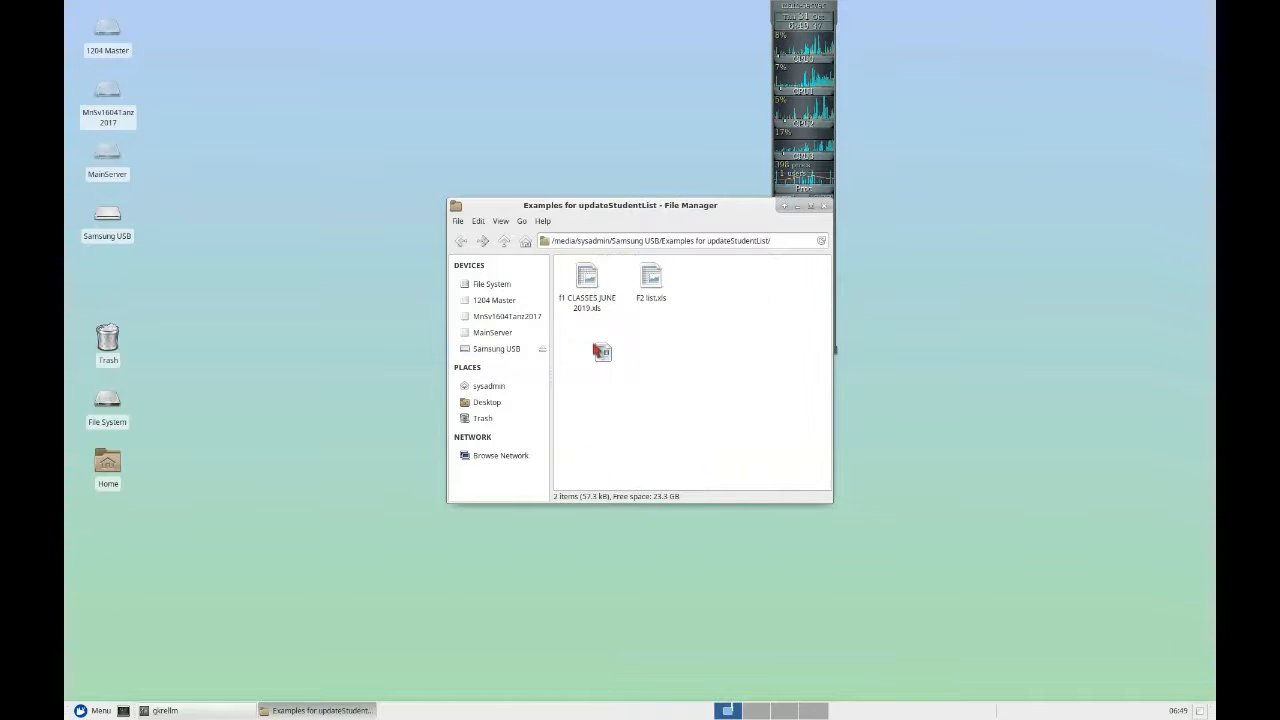
double_click(589, 279)
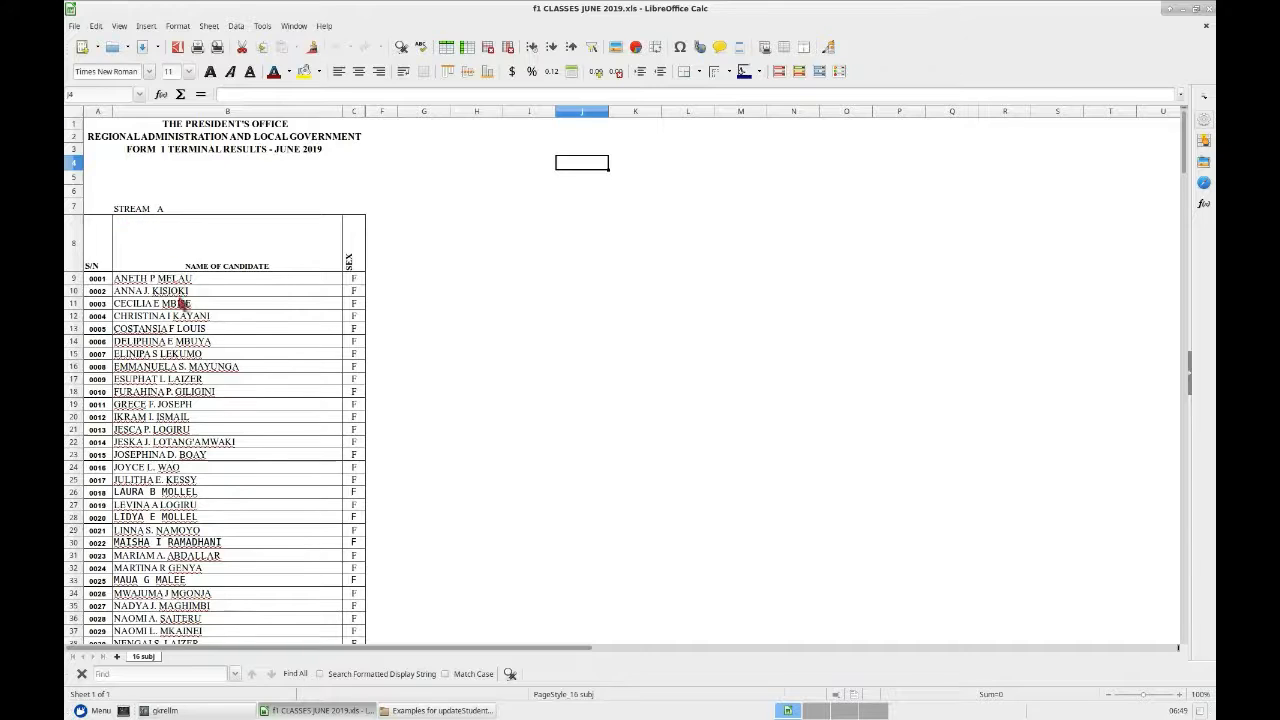
scroll(184, 304, "down", 14)
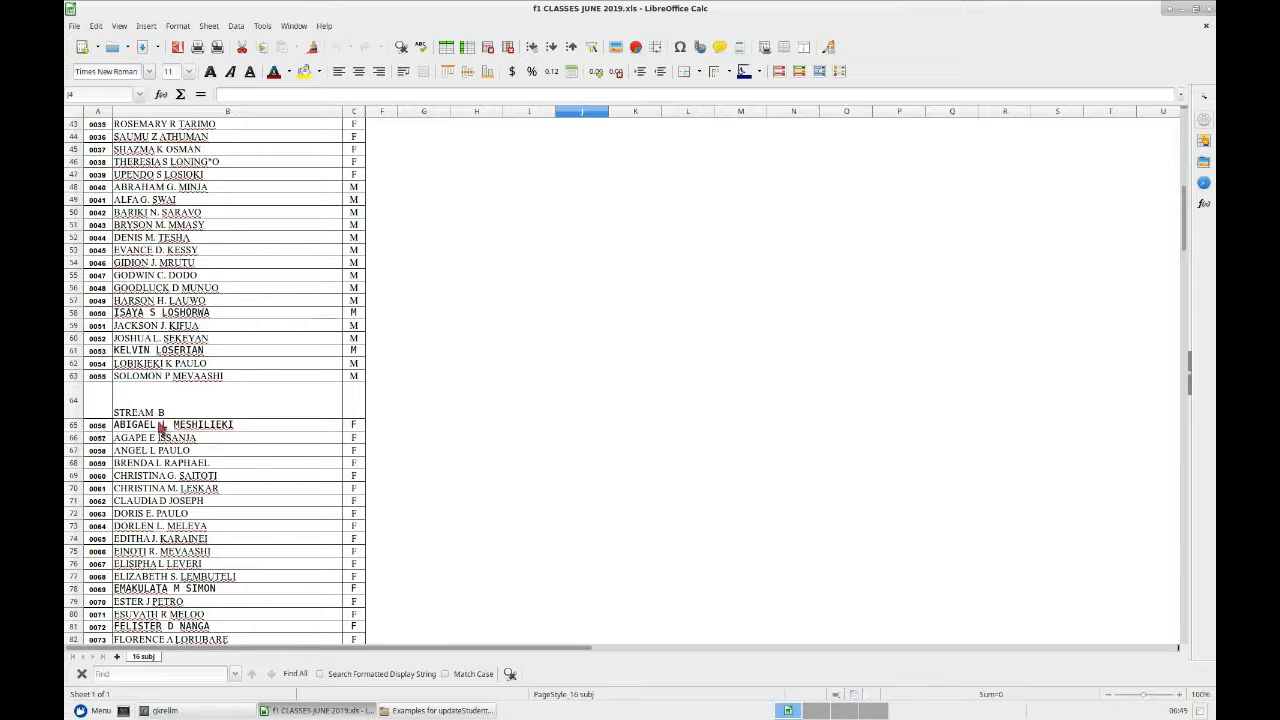
scroll(216, 457, "up", 14)
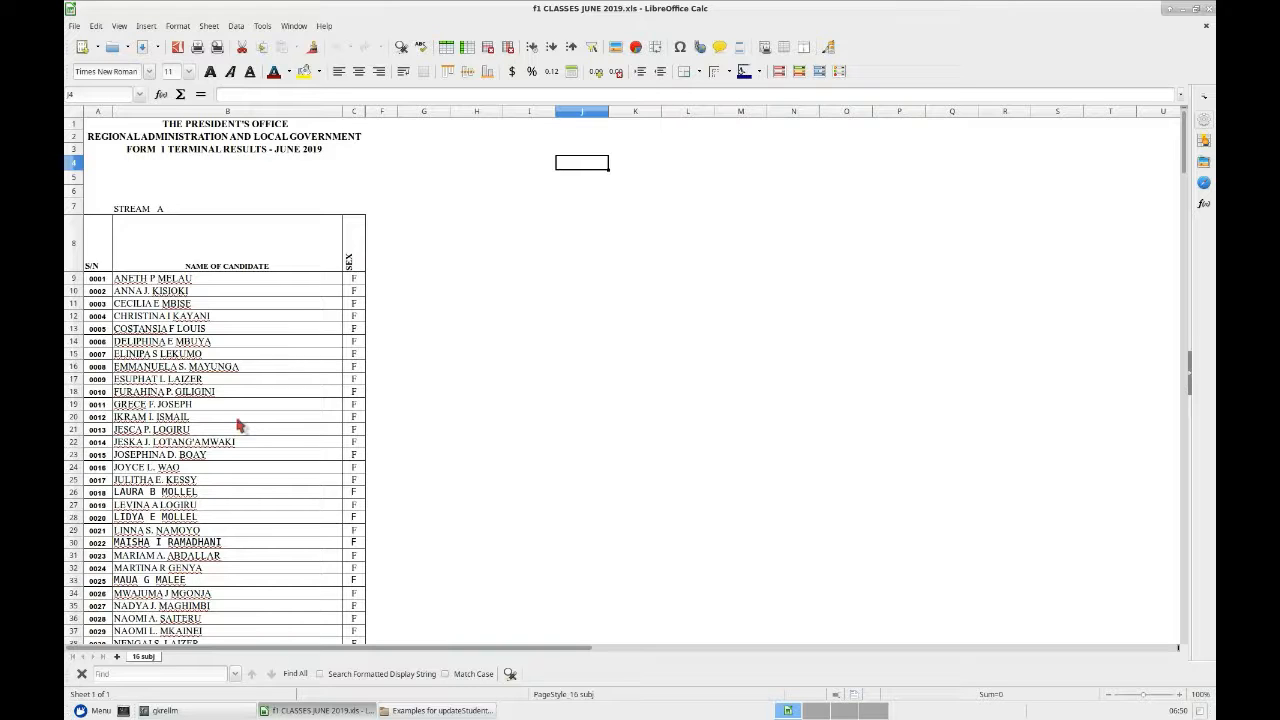
Step: Create a new blank spreadsheet alongside the class list workbook
left_click(76, 27)
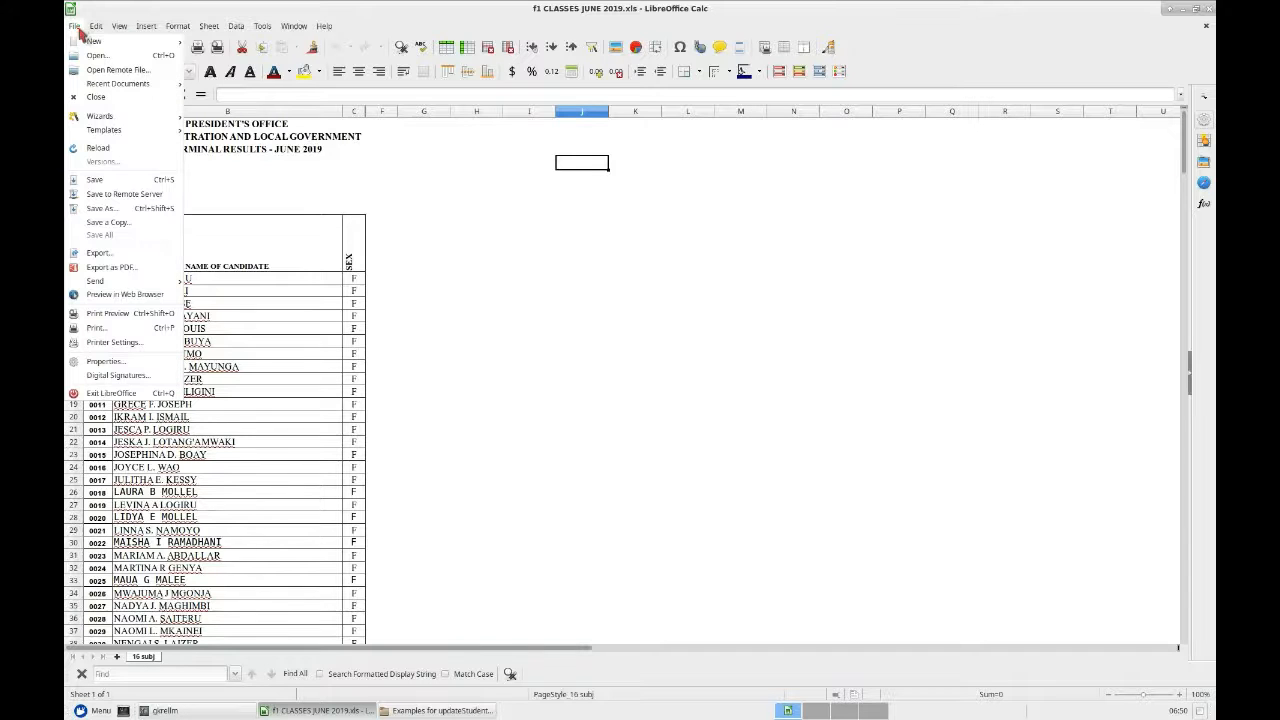
mouse_move(94, 42)
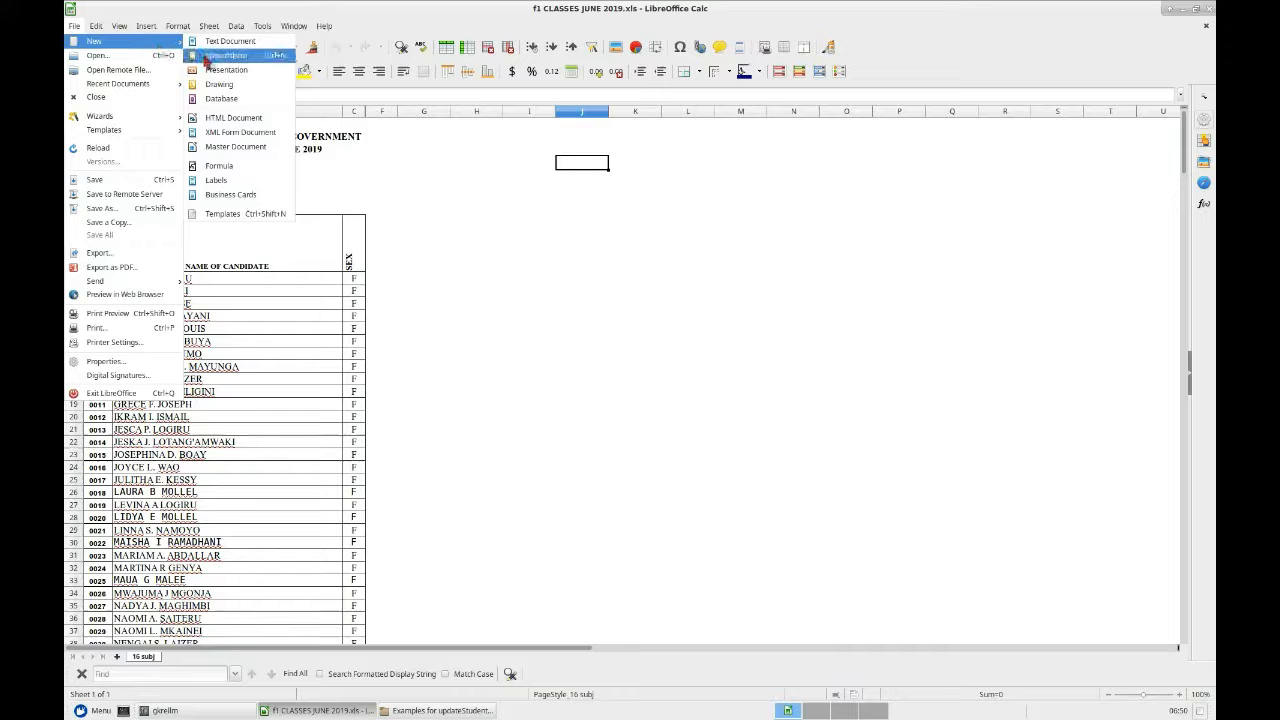
left_click(208, 57)
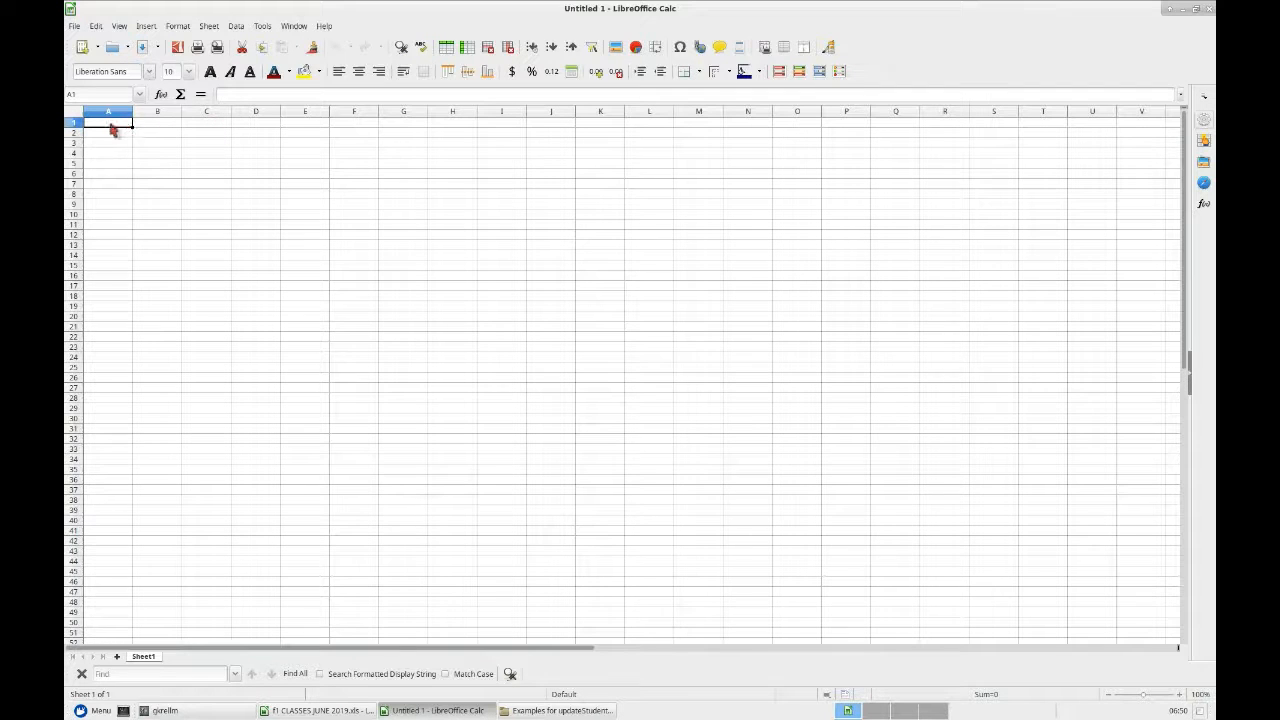
Step: Enter the column headings Name, Form and Stream in cells A1 to C1 of the new spreadsheet
type("Name")
key("Tab")
type("F")
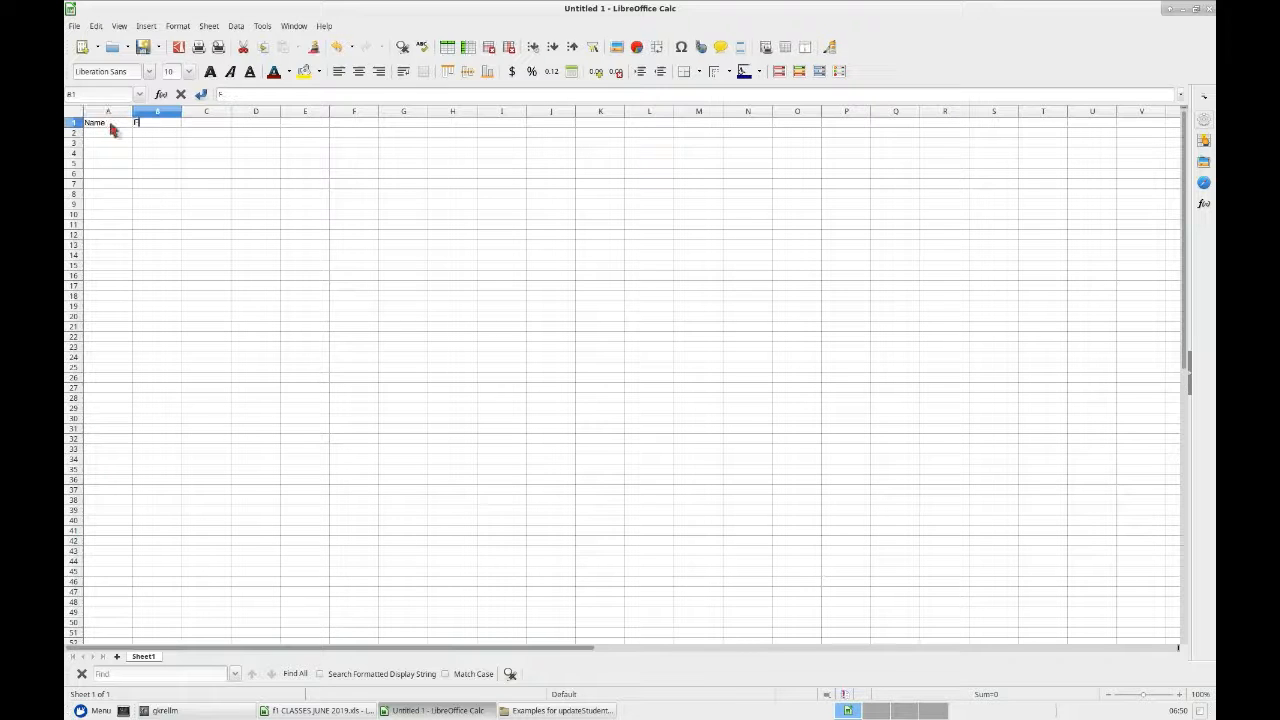
type("orm")
key("Tab")
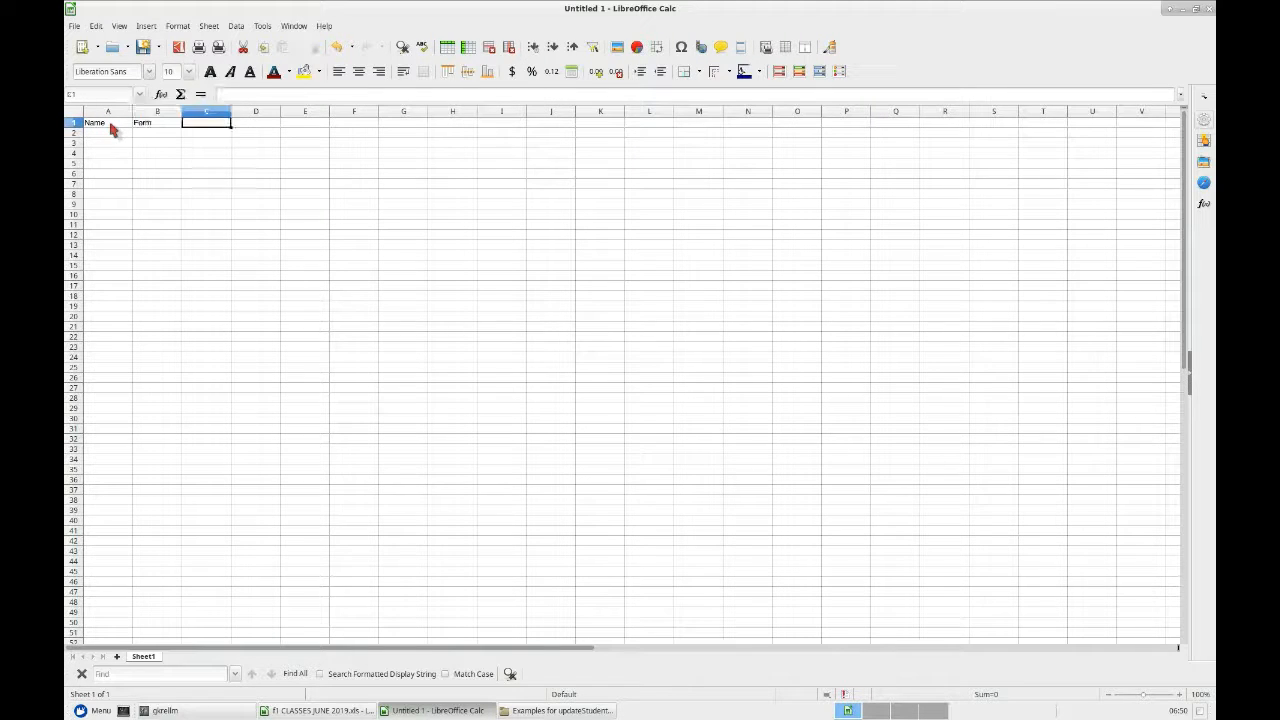
type("Stream")
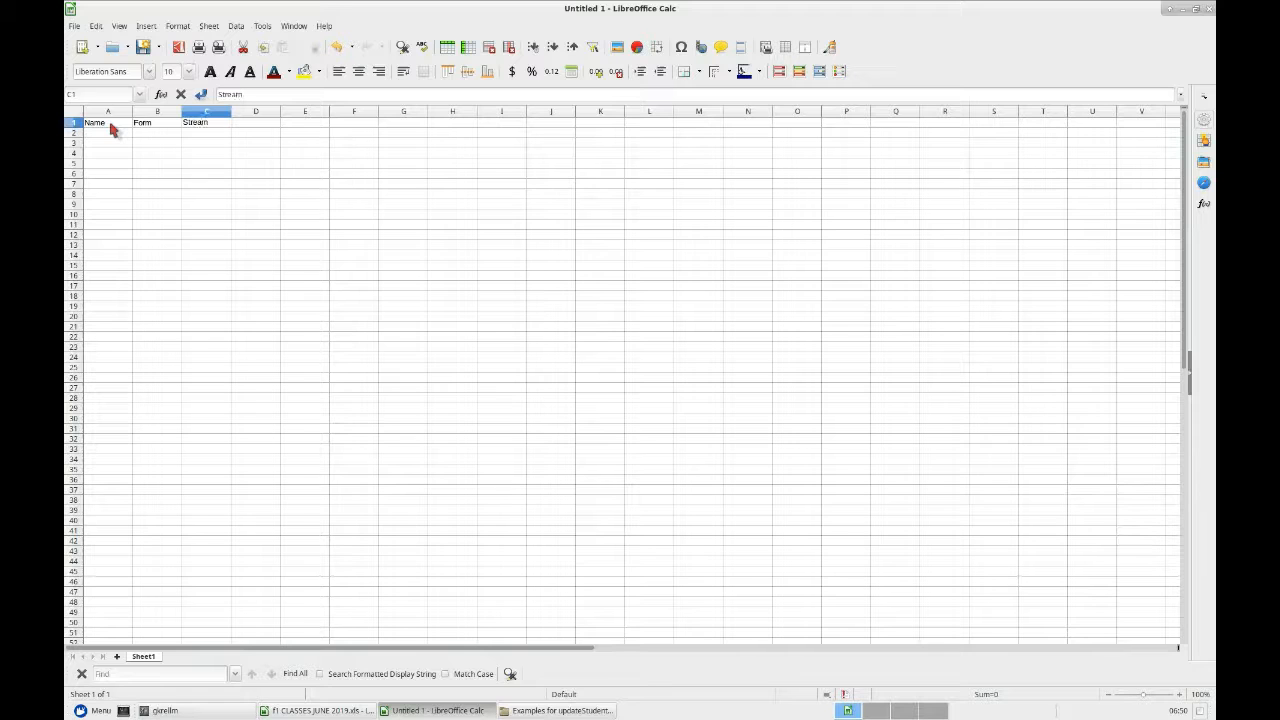
left_click(126, 154)
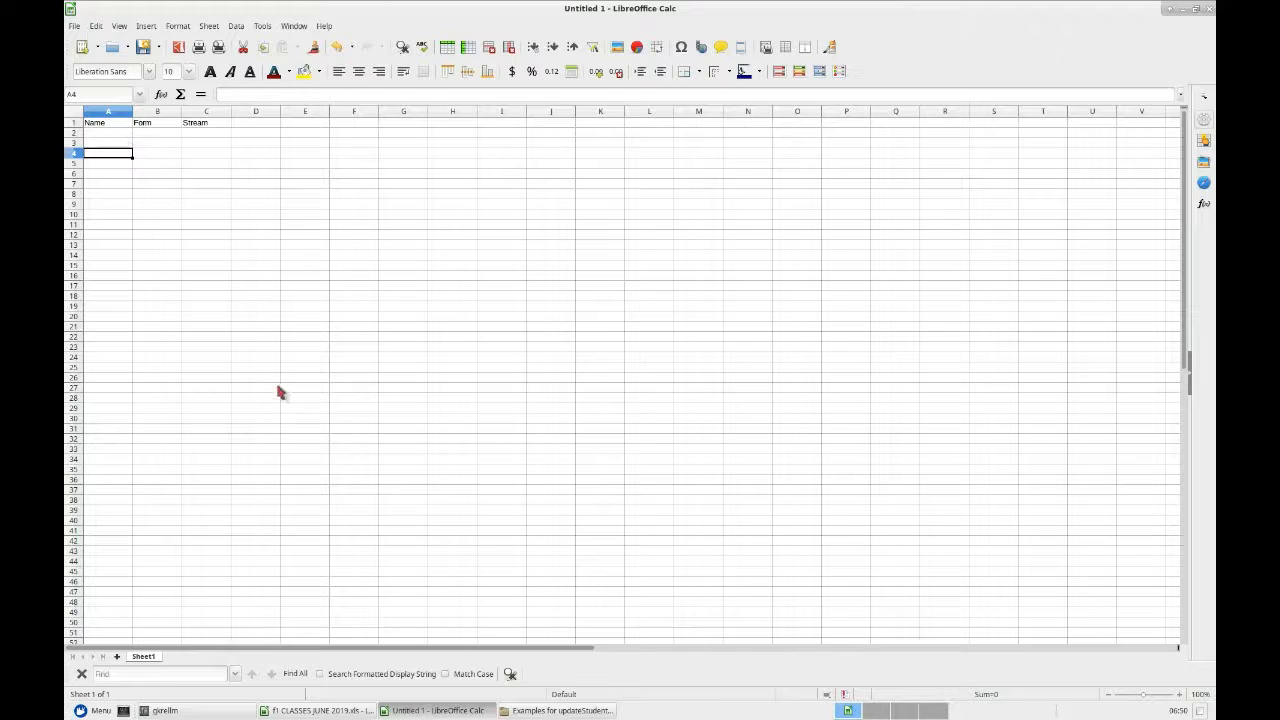
Step: Copy all Stream A candidate names, B9:B63, from the f1 CLASSES JUNE 2019.xls workbook
left_click(322, 712)
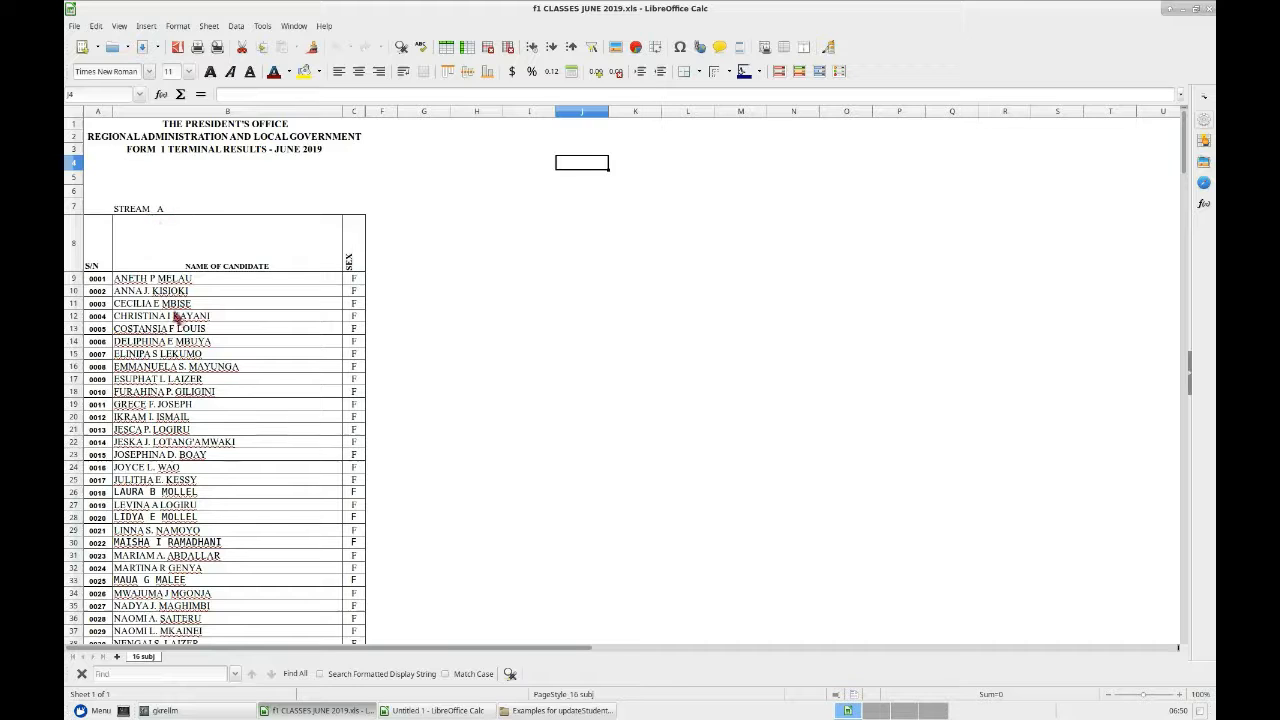
left_click_drag(170, 281, 200, 592)
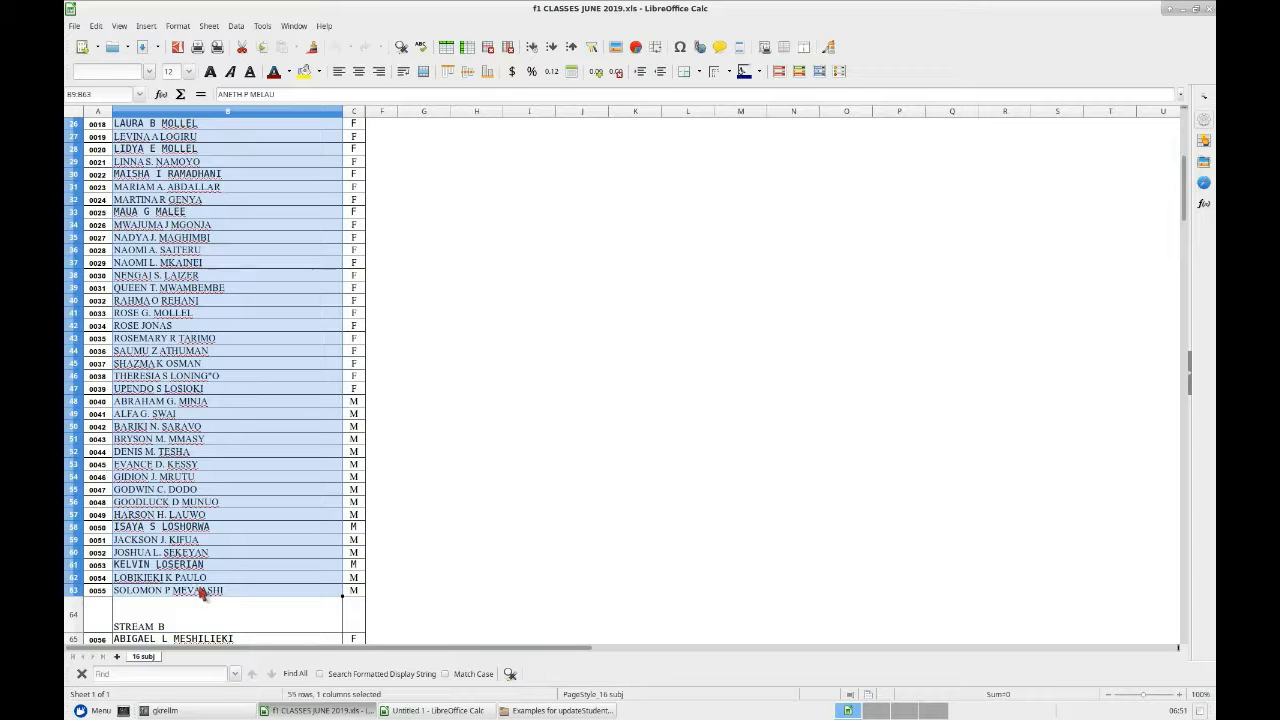
left_click(96, 27)
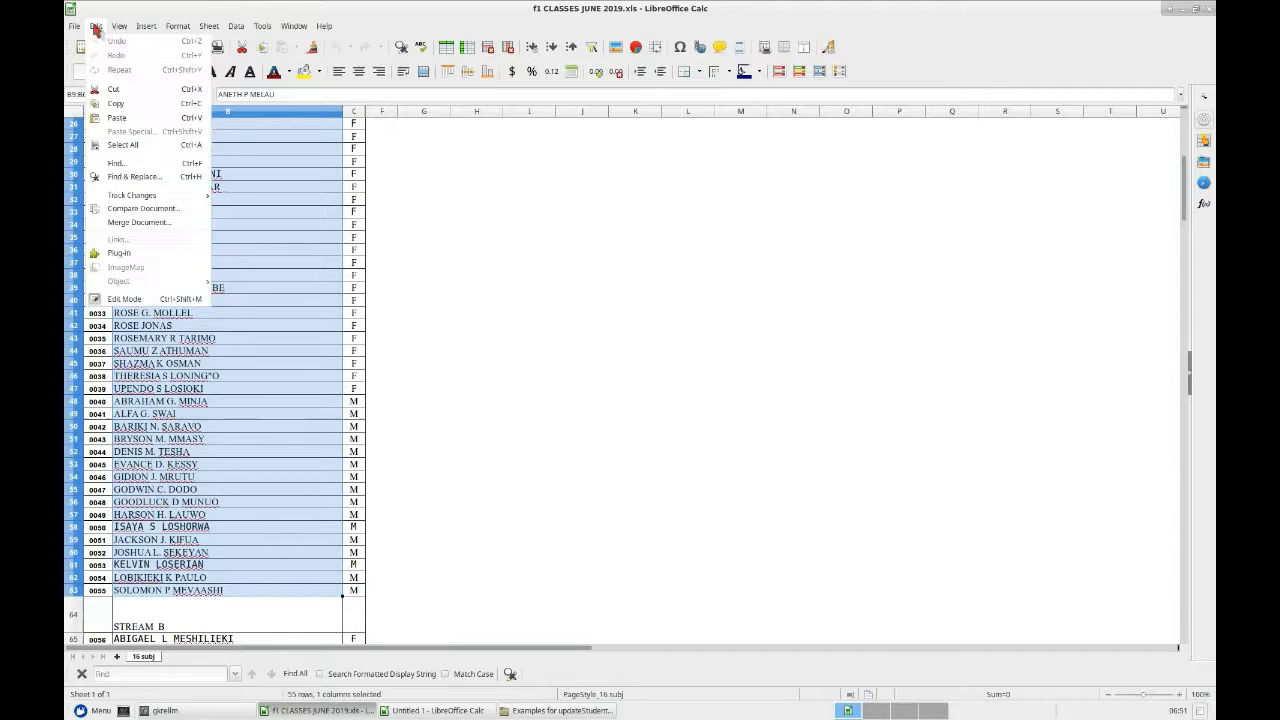
left_click(118, 104)
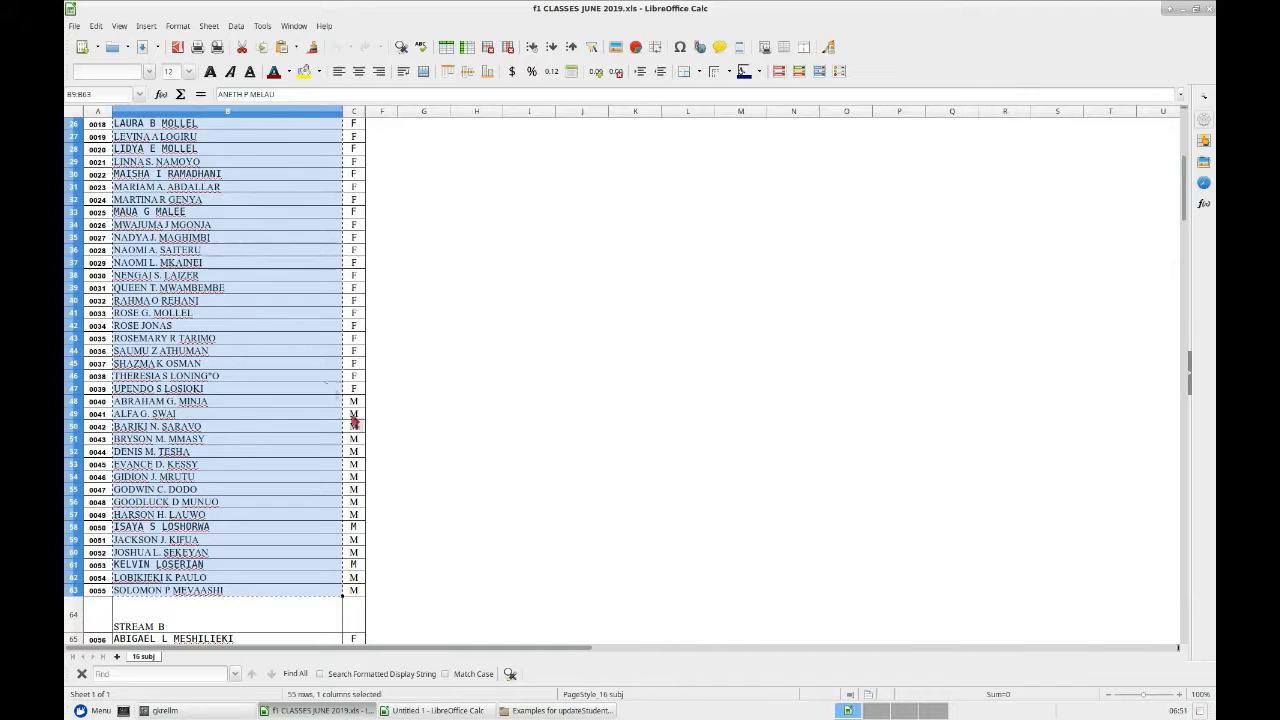
Step: Paste the copied Stream A names into the untitled spreadsheet starting at A2, and widen column A to fit the full names
left_click(441, 710)
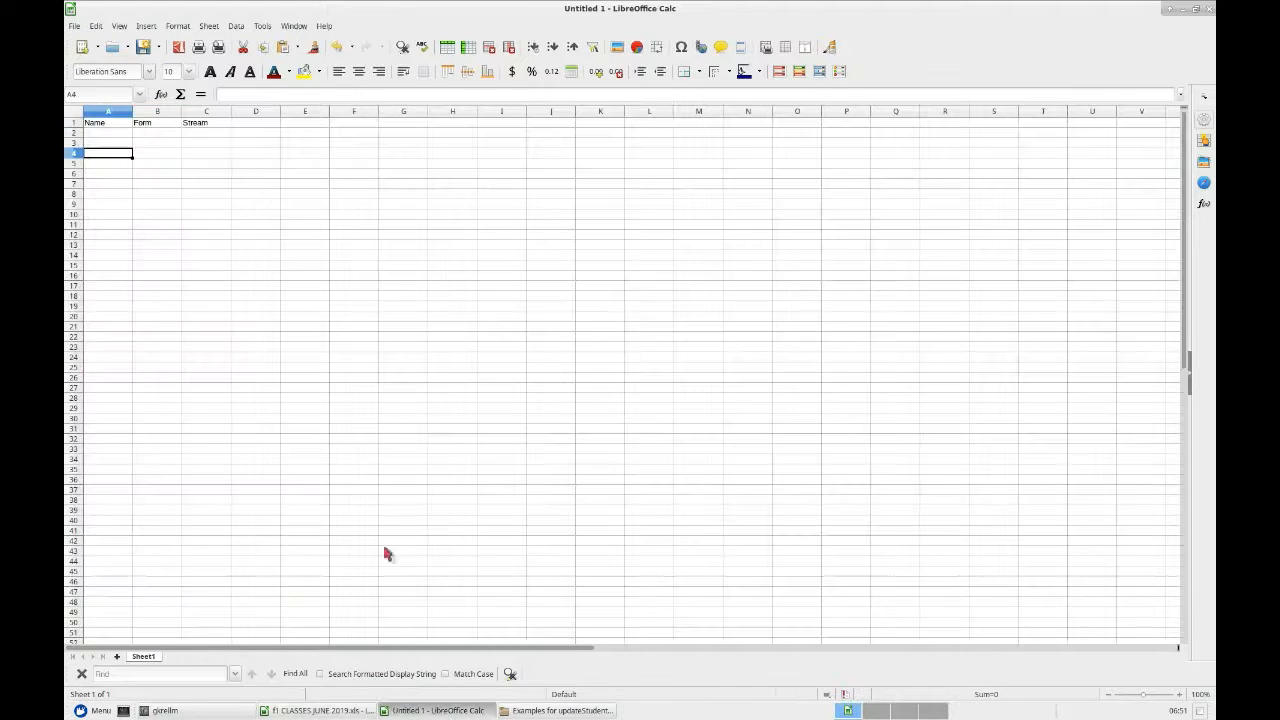
left_click(106, 132)
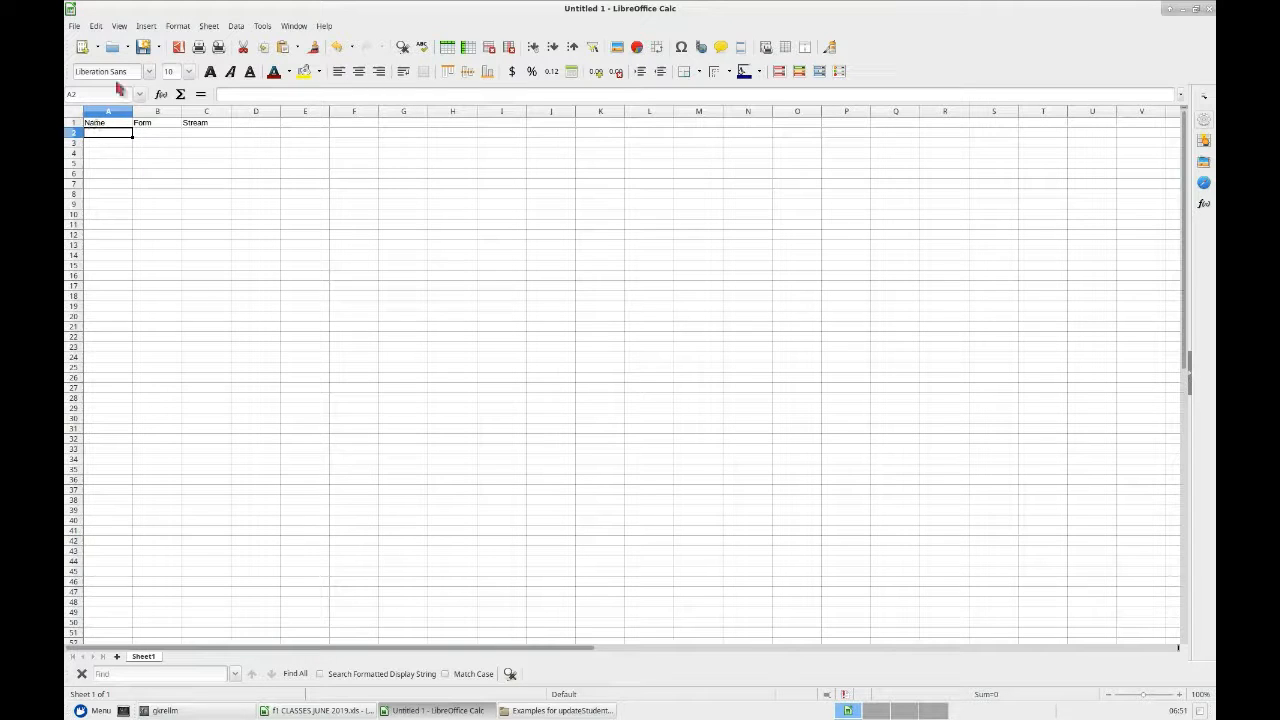
left_click(99, 27)
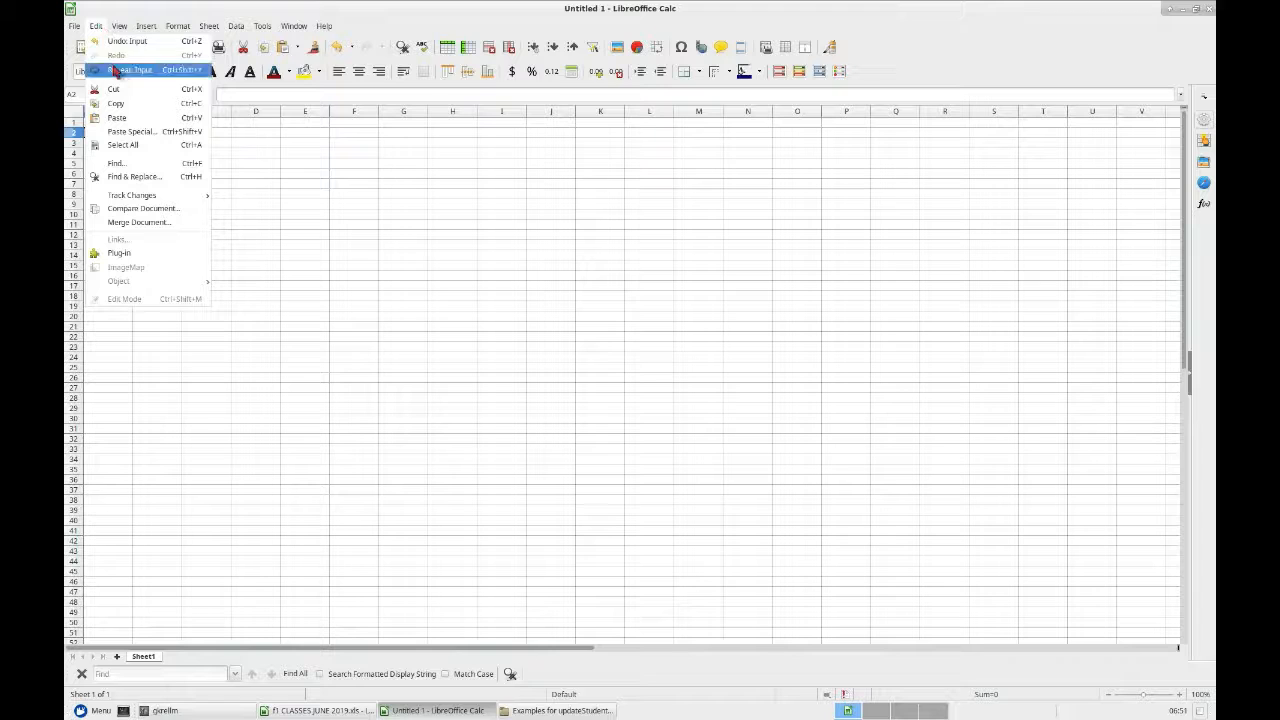
left_click(118, 119)
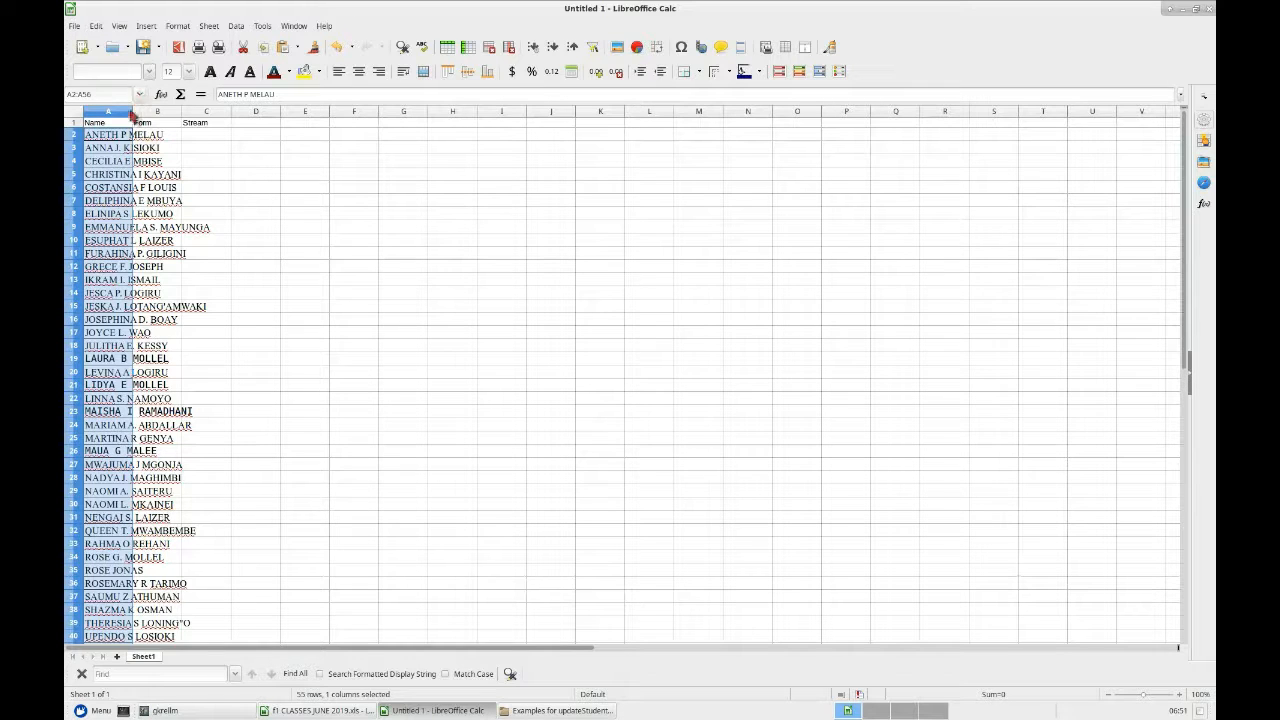
left_click_drag(133, 117, 231, 130)
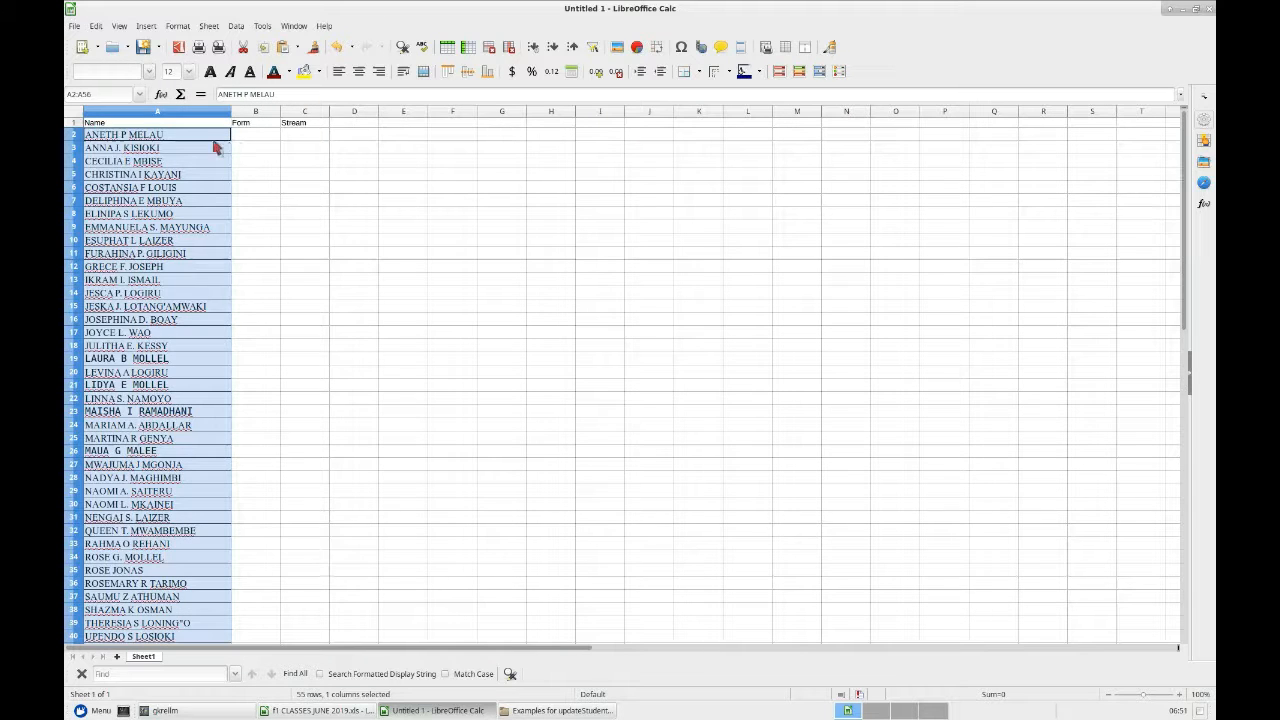
Step: Fill in the first student's row with Form 1 in B2 and Stream A in C2
left_click(262, 138)
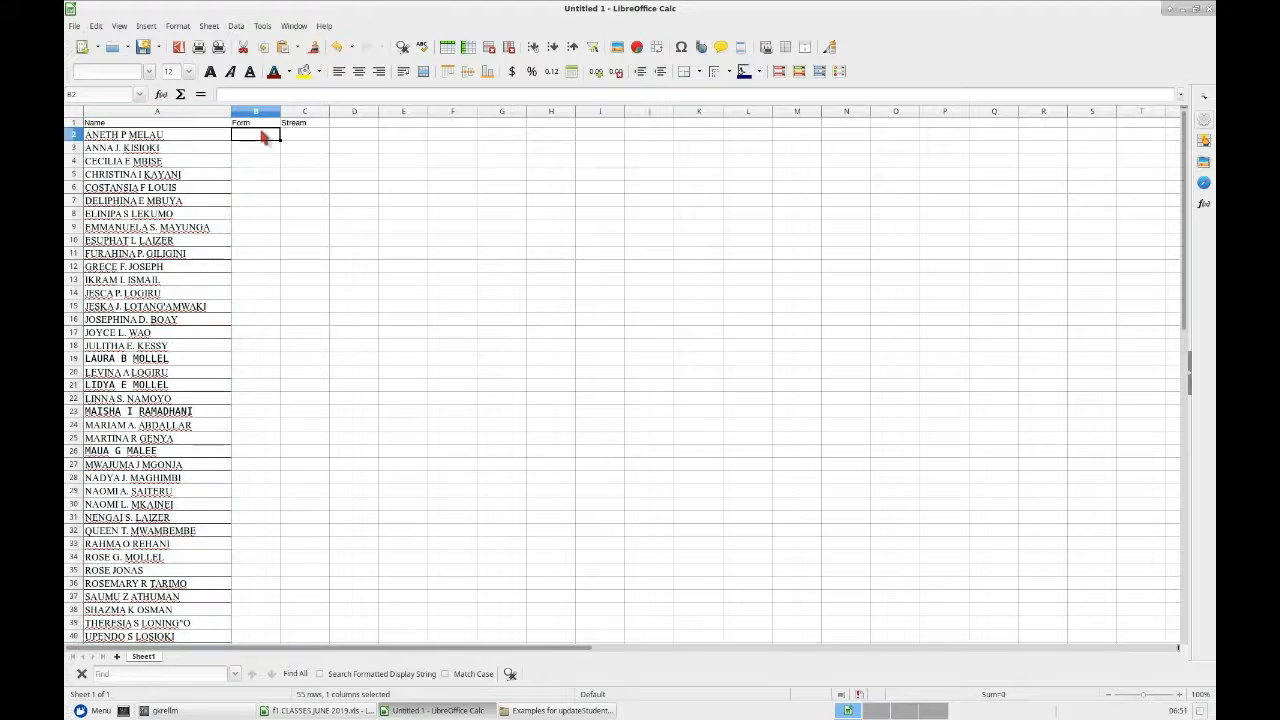
type("1")
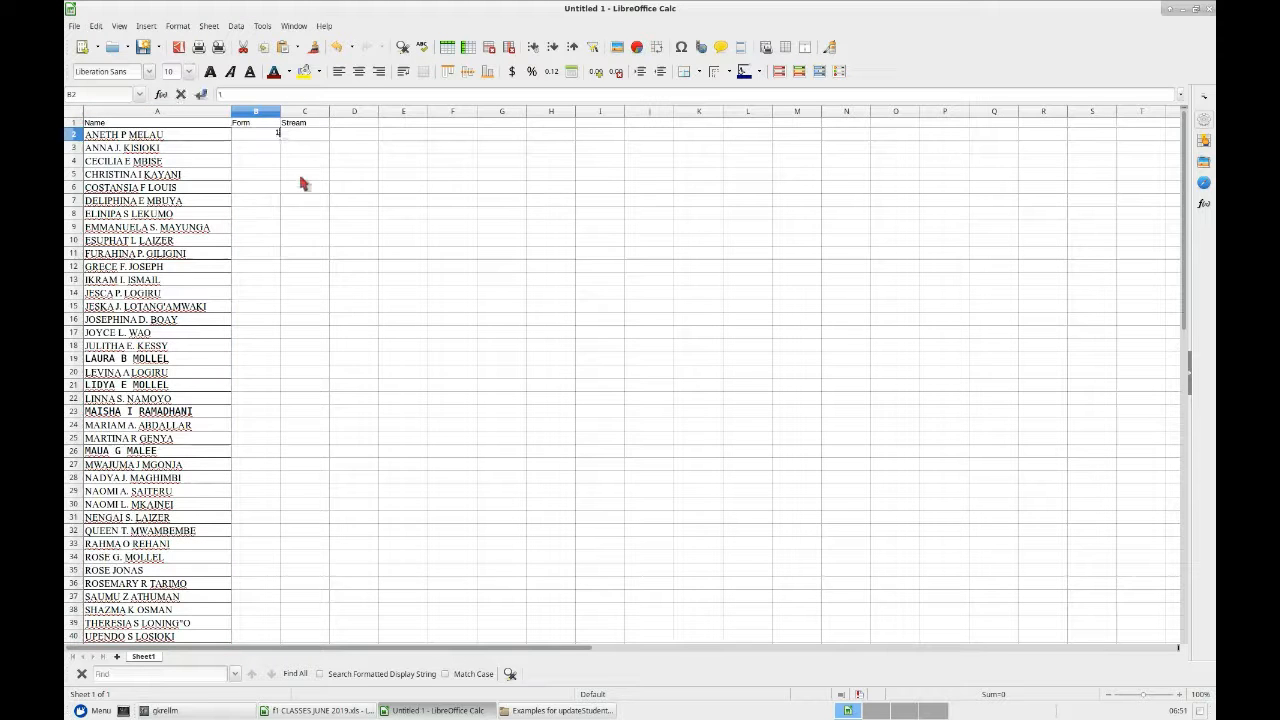
left_click(311, 138)
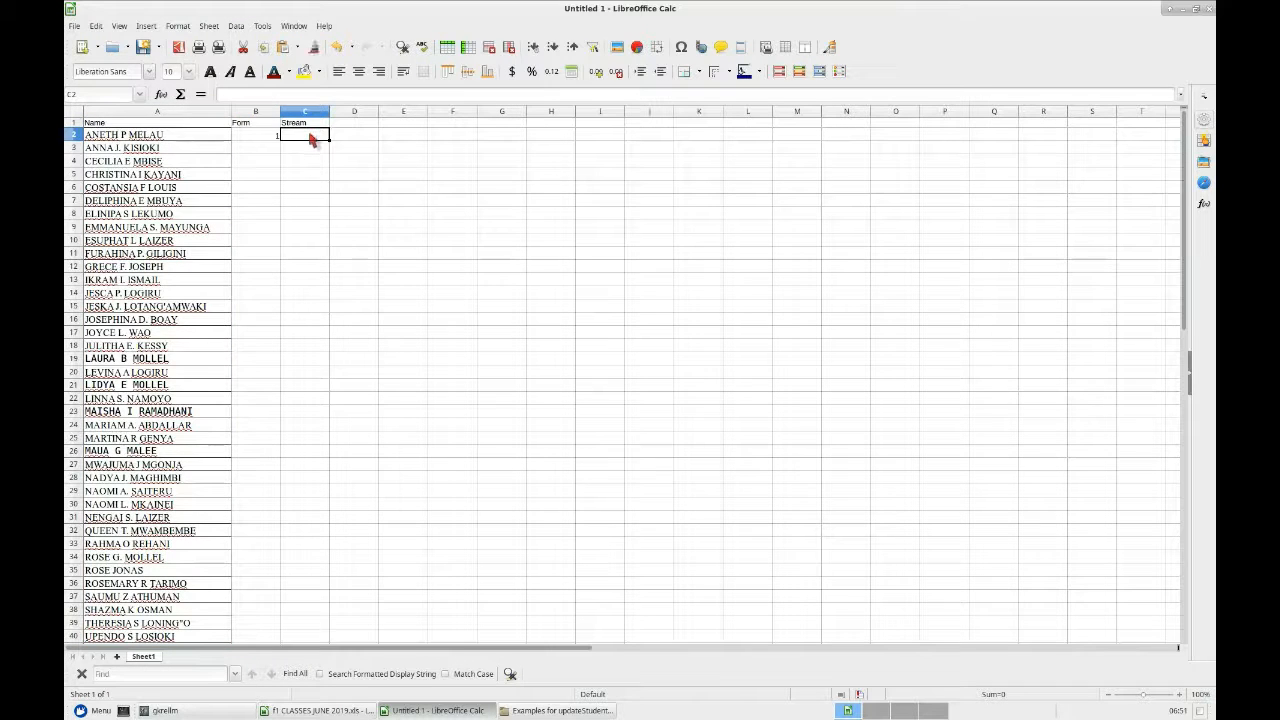
type("A")
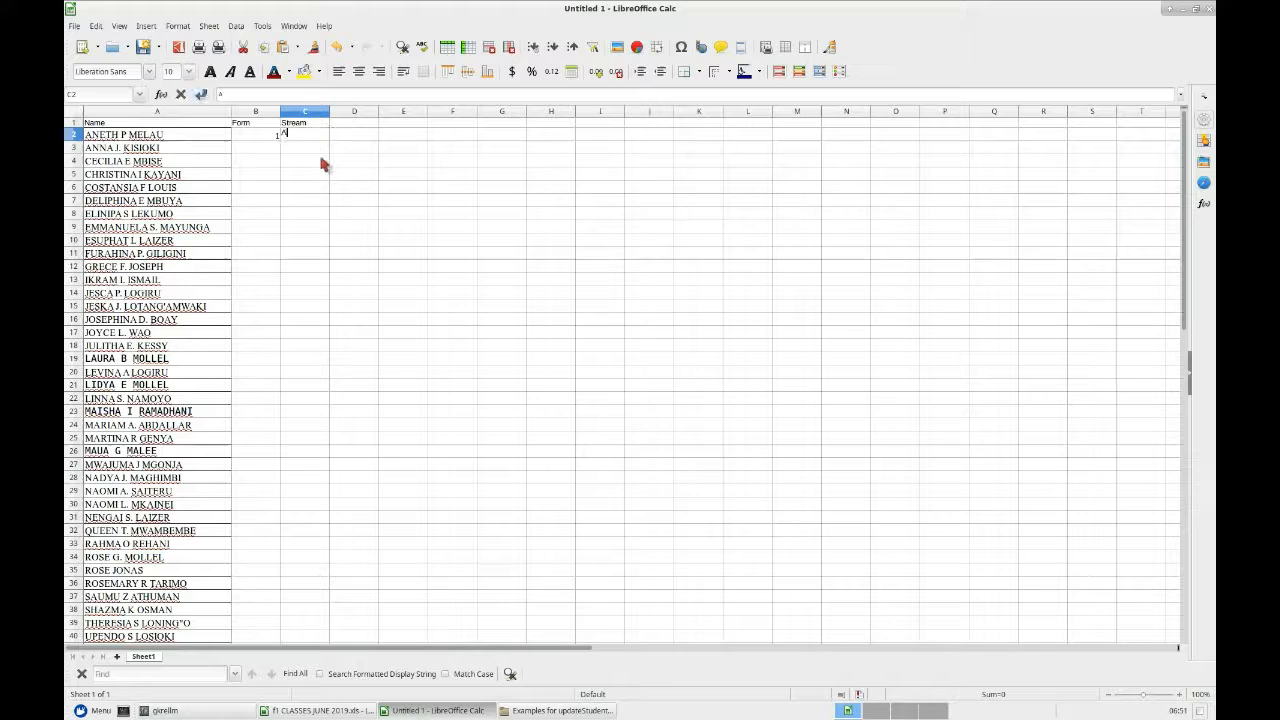
left_click(350, 204)
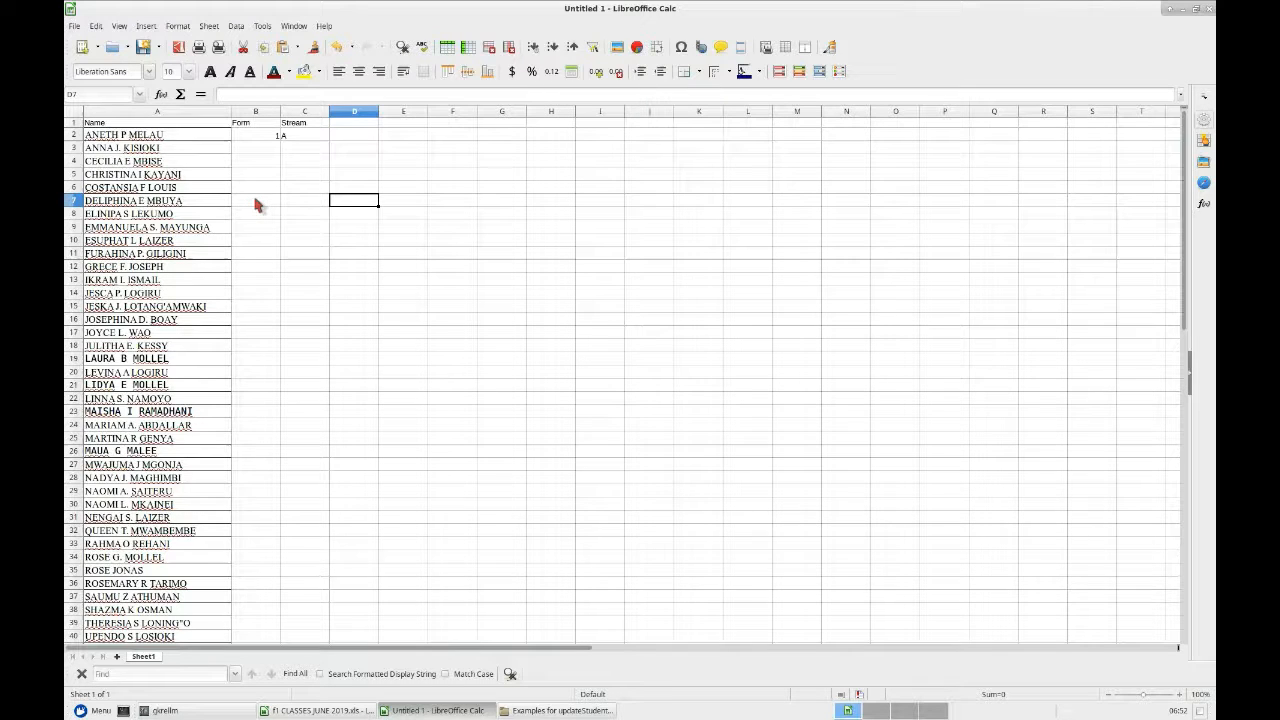
Step: Copy all Stream B candidate names, B65:B122, from the f1 CLASSES JUNE 2019.xls workbook
scroll(255, 207, "down", 10)
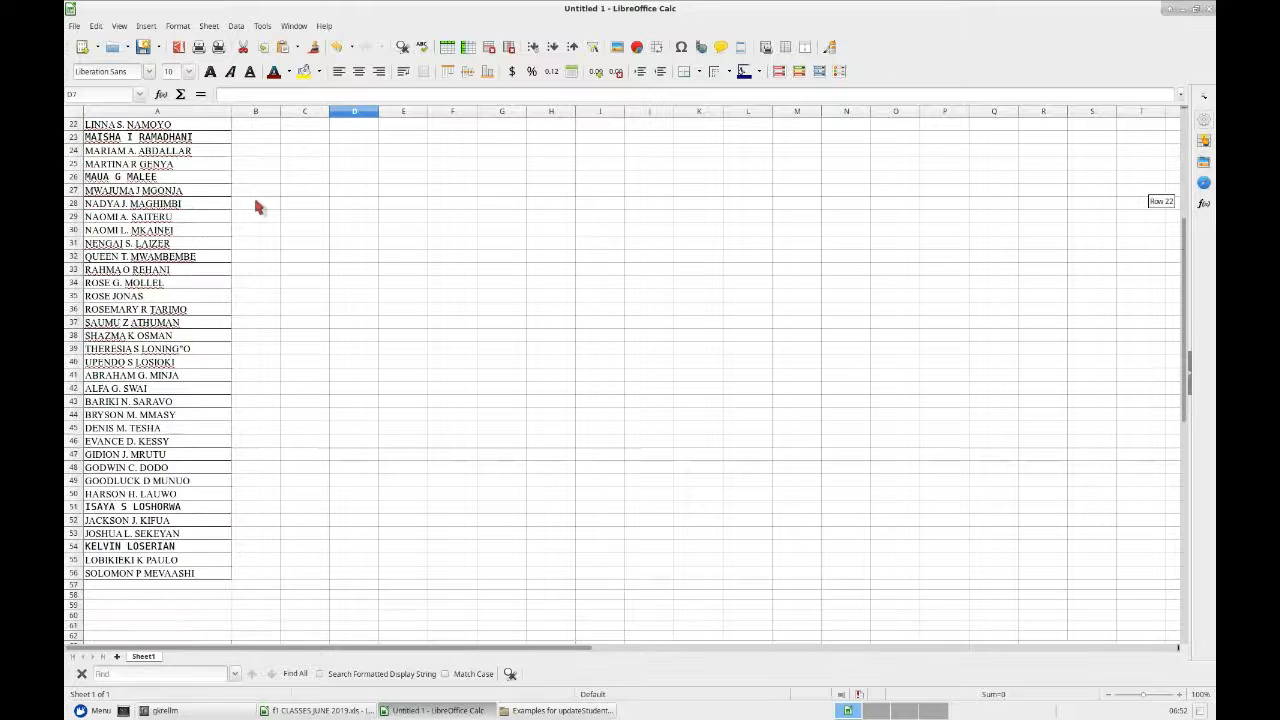
left_click(323, 711)
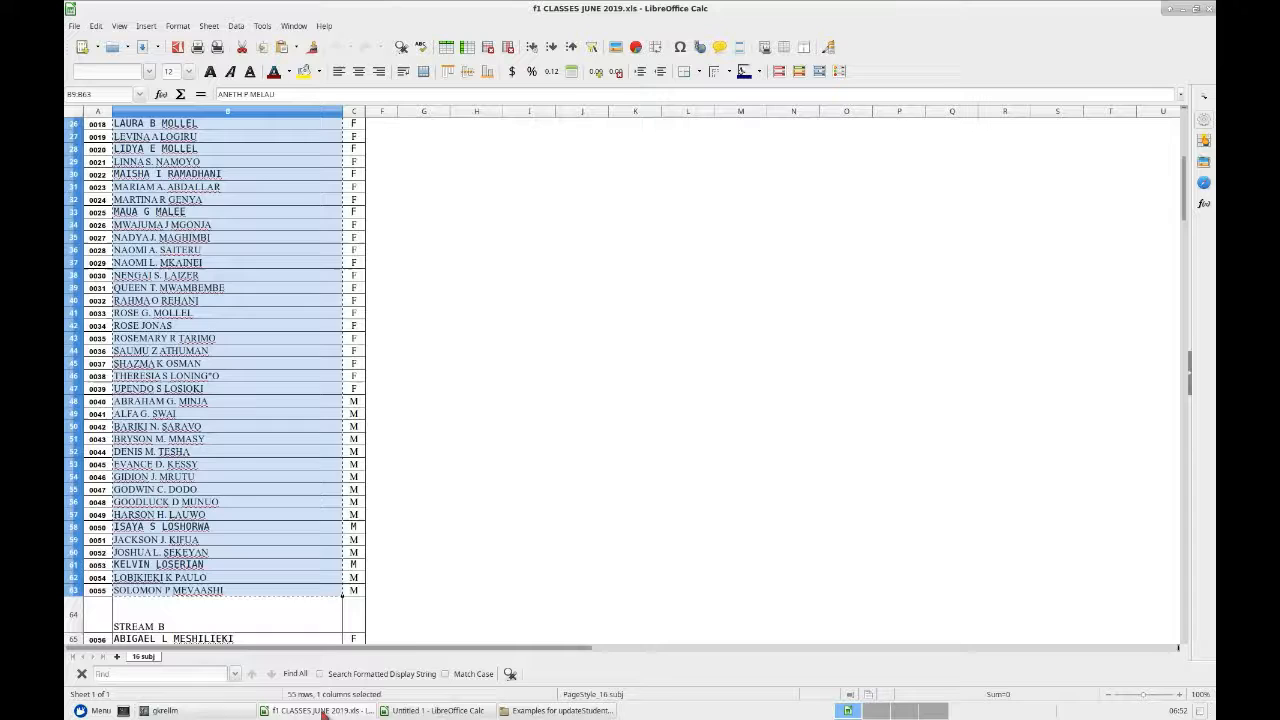
scroll(190, 460, "down", 3)
left_click(177, 452)
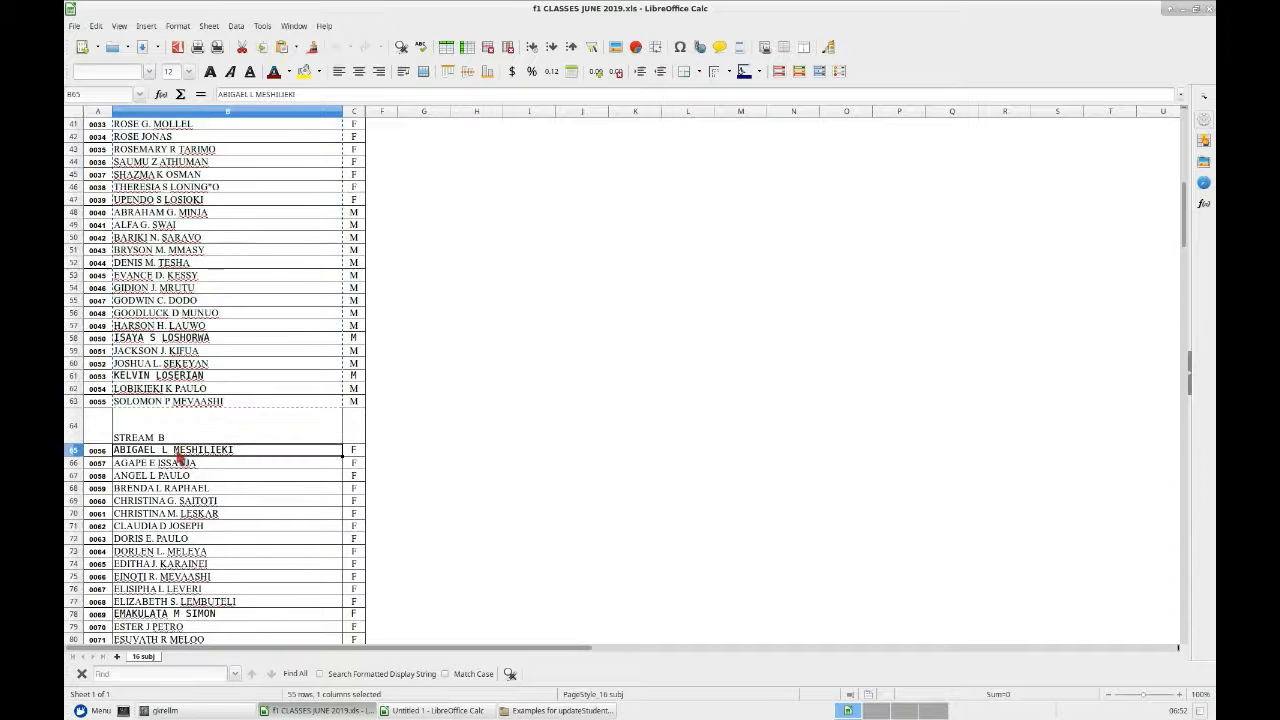
scroll(150, 320, "down", 4)
left_click_drag(145, 300, 184, 570)
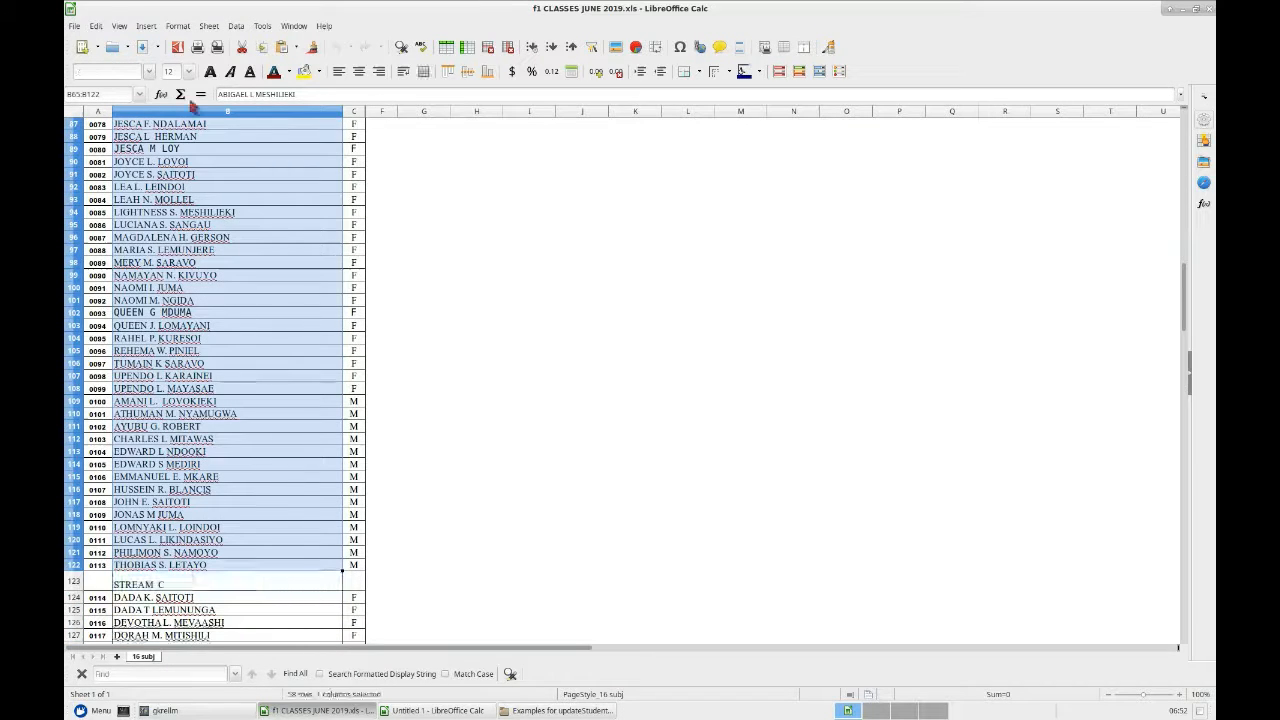
left_click(96, 26)
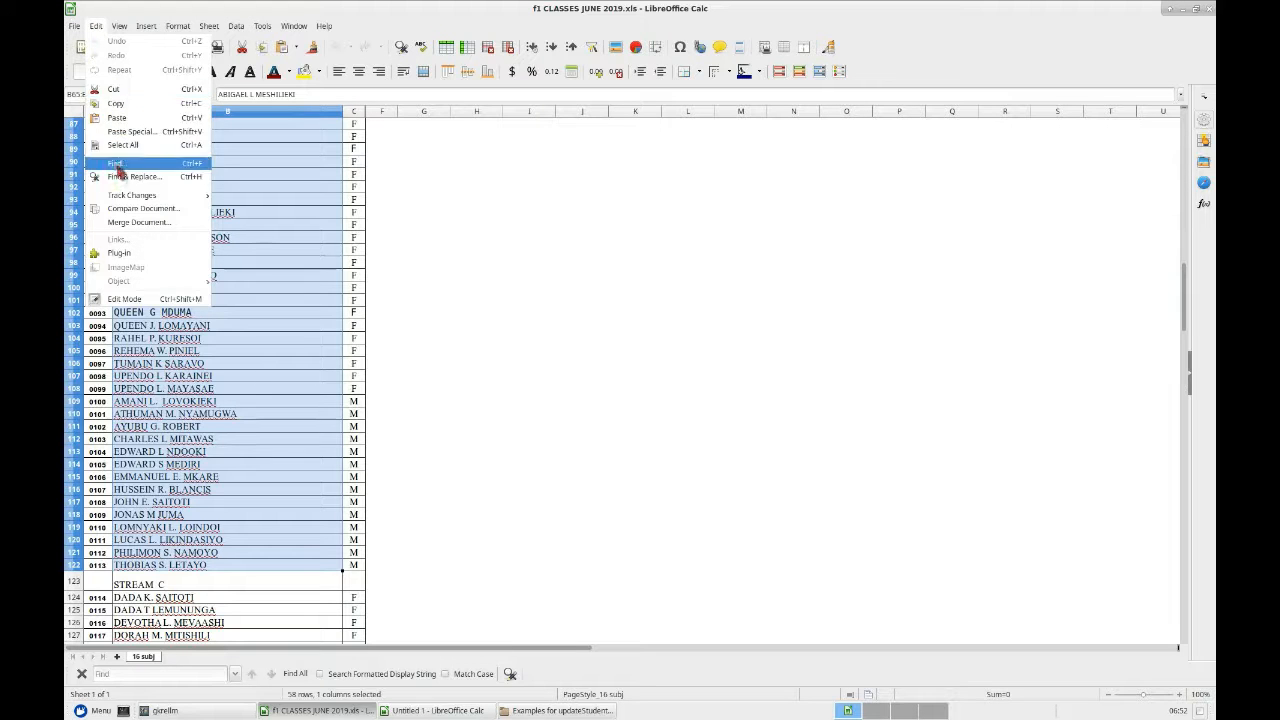
left_click(116, 104)
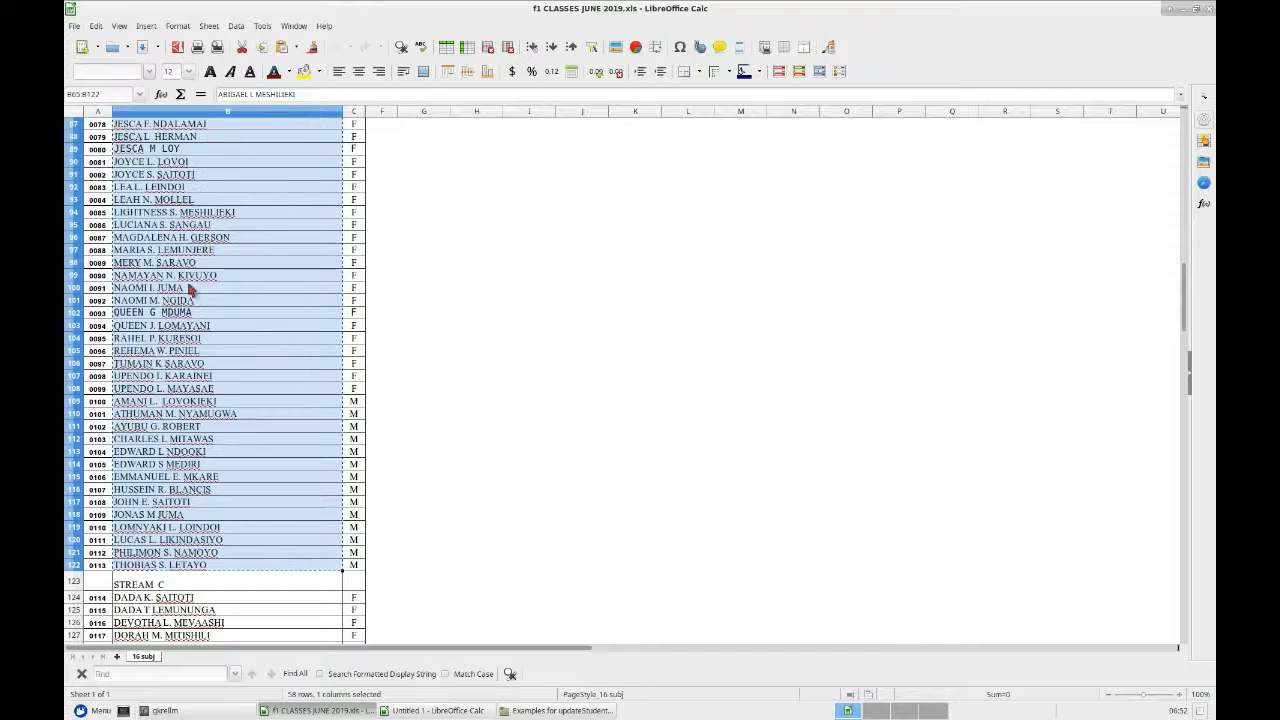
Step: Paste the copied Stream B names into the untitled spreadsheet from A57, directly below the Stream A names
left_click(420, 711)
left_click(127, 467)
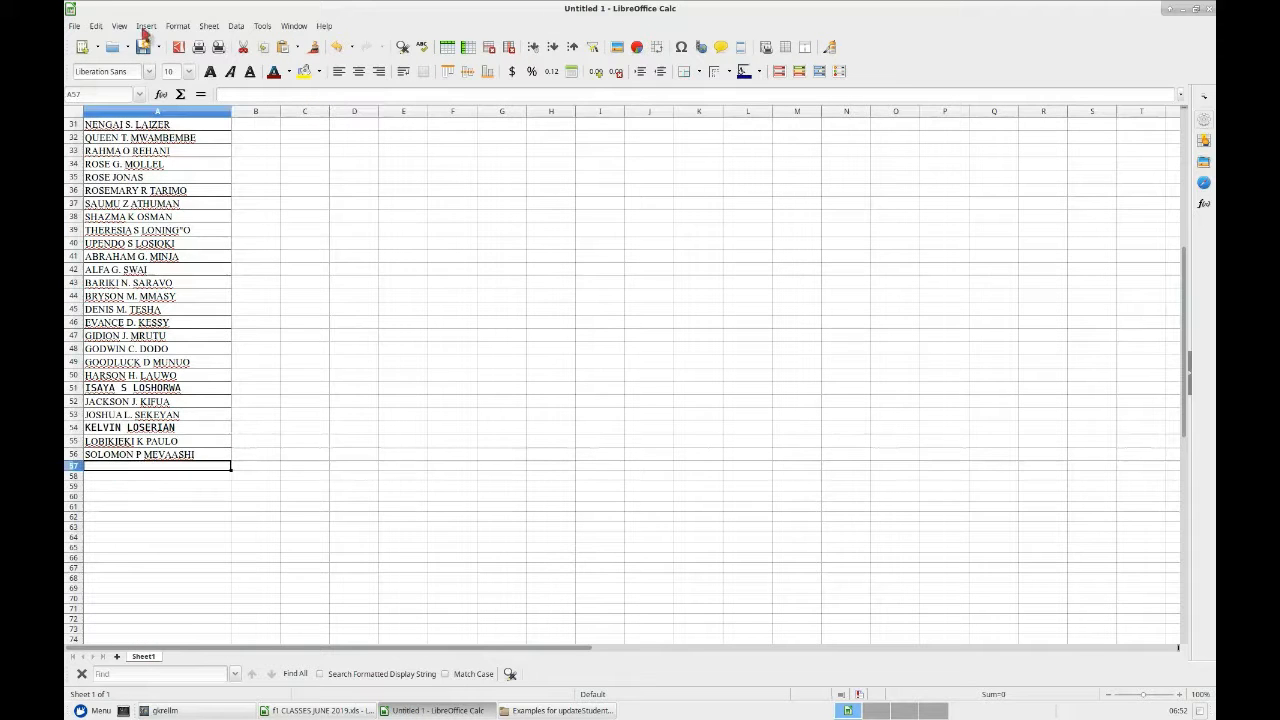
left_click(99, 27)
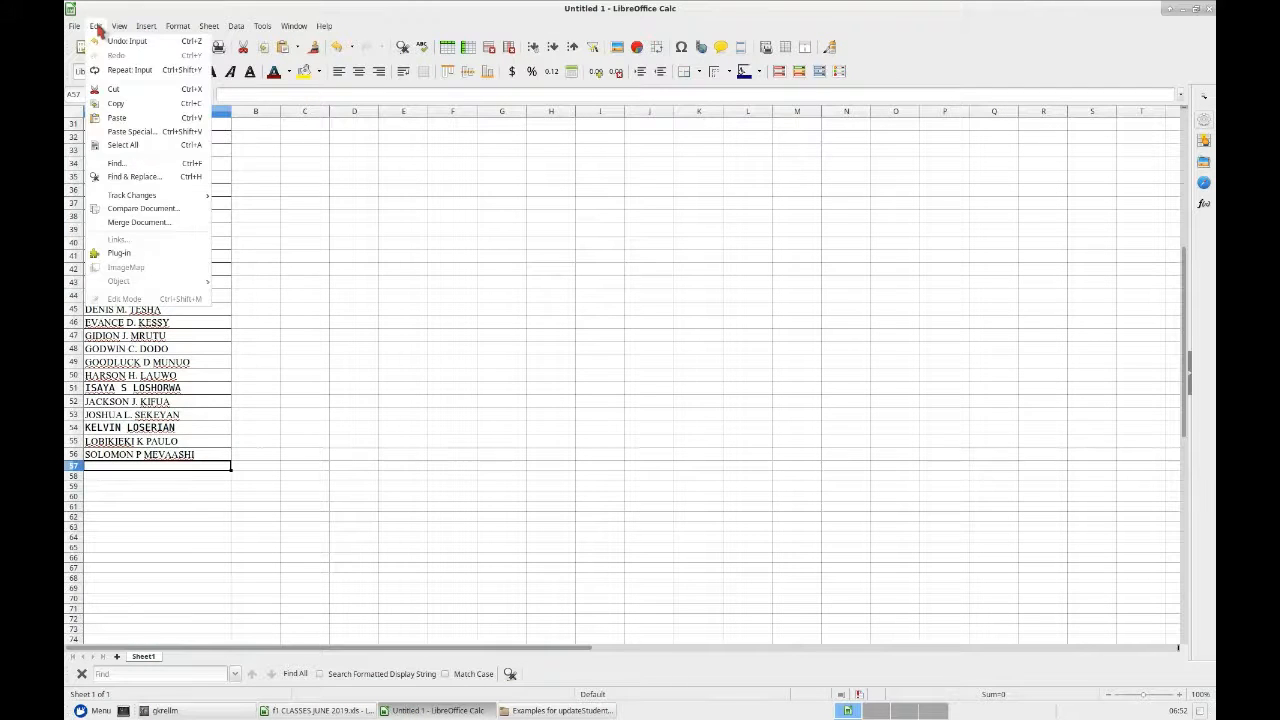
left_click(117, 118)
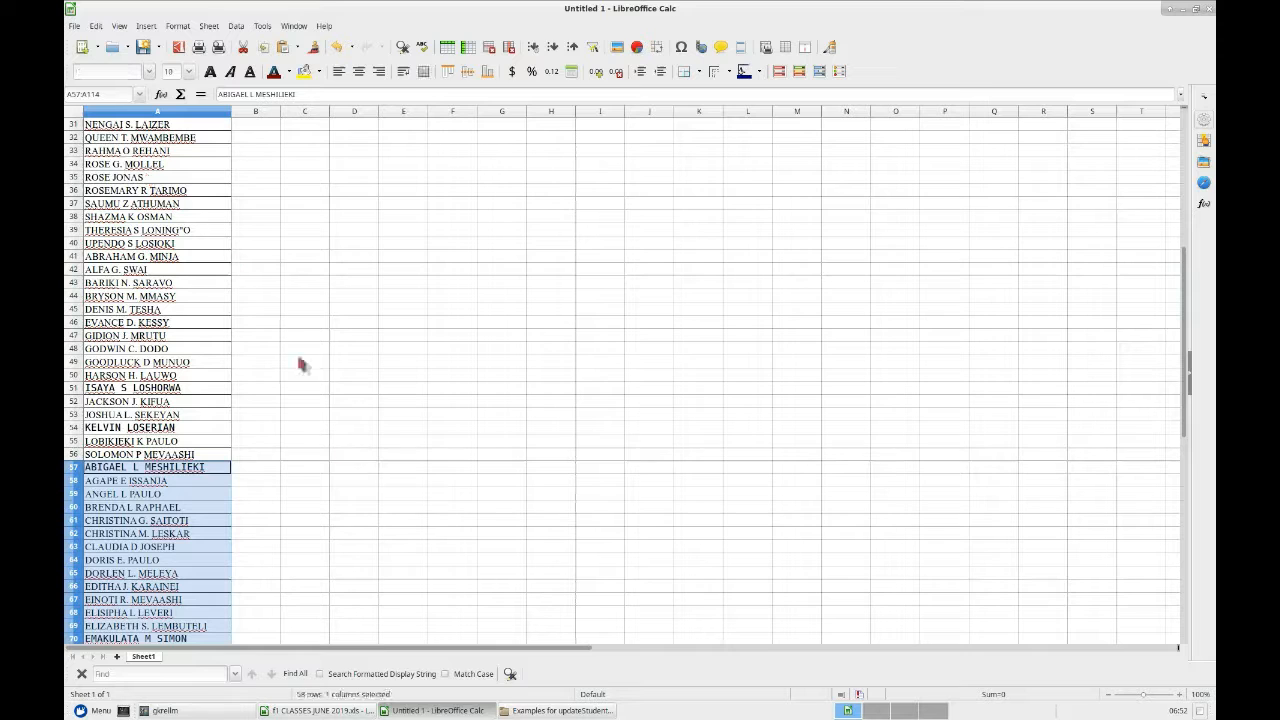
Step: Fill in the first Stream B student's row with Form 1 in B57 and Stream B in C57
left_click(268, 474)
type("1")
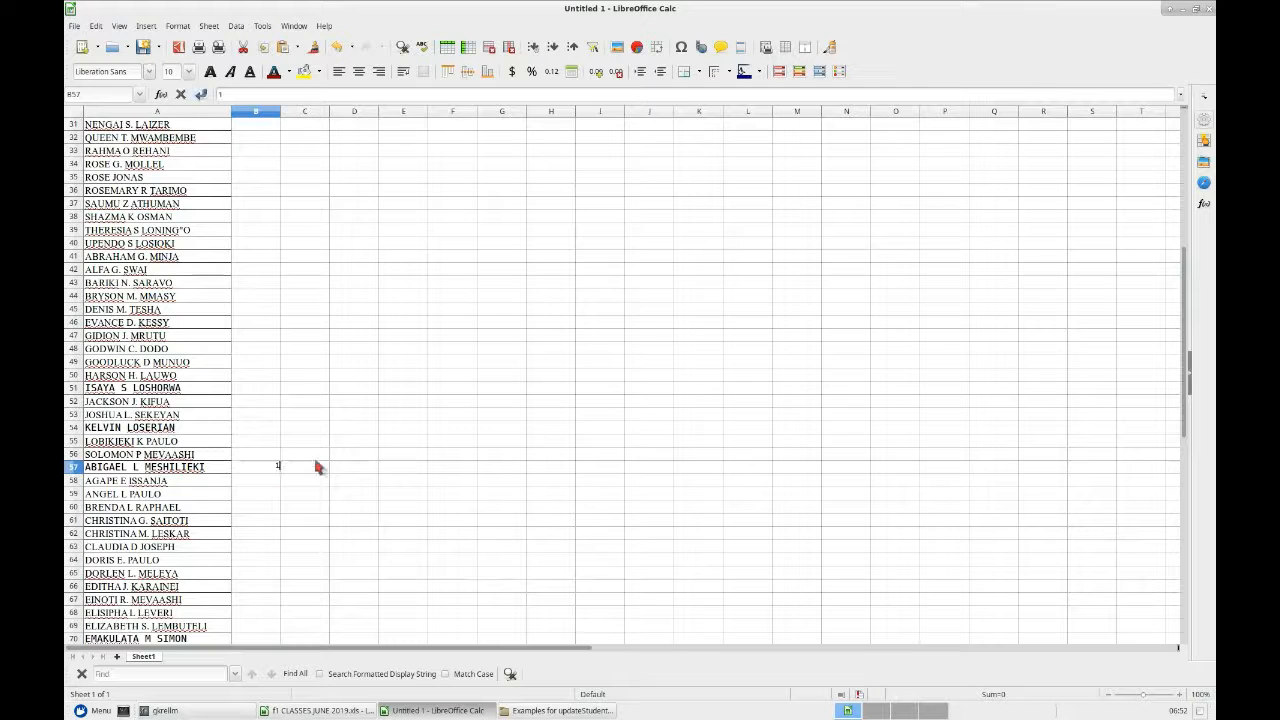
left_click(310, 468)
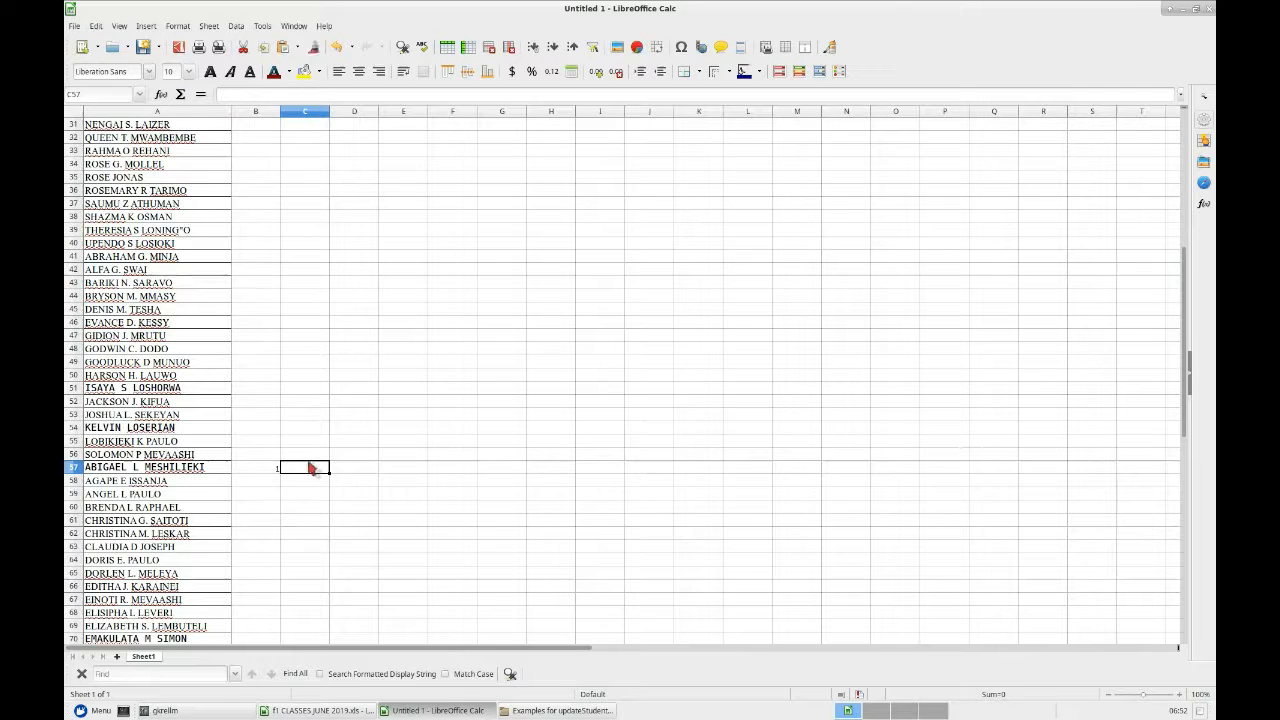
type("B")
left_click(370, 457)
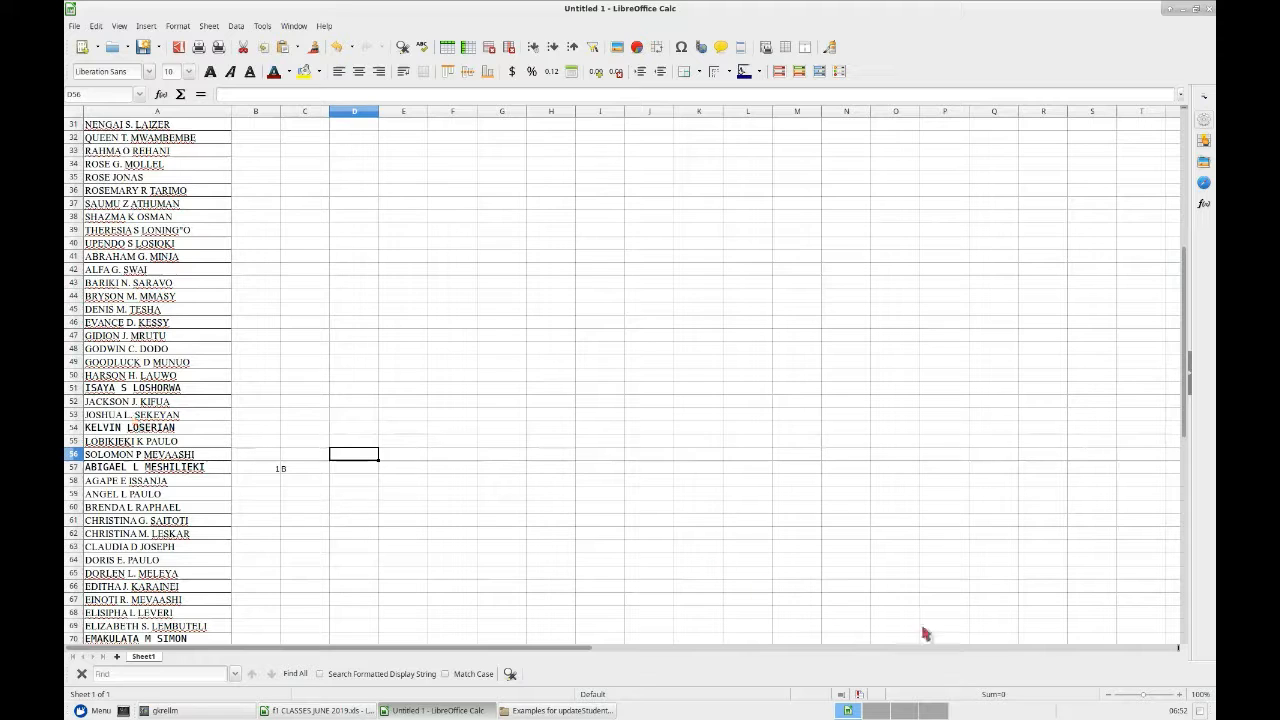
right_click(1206, 710)
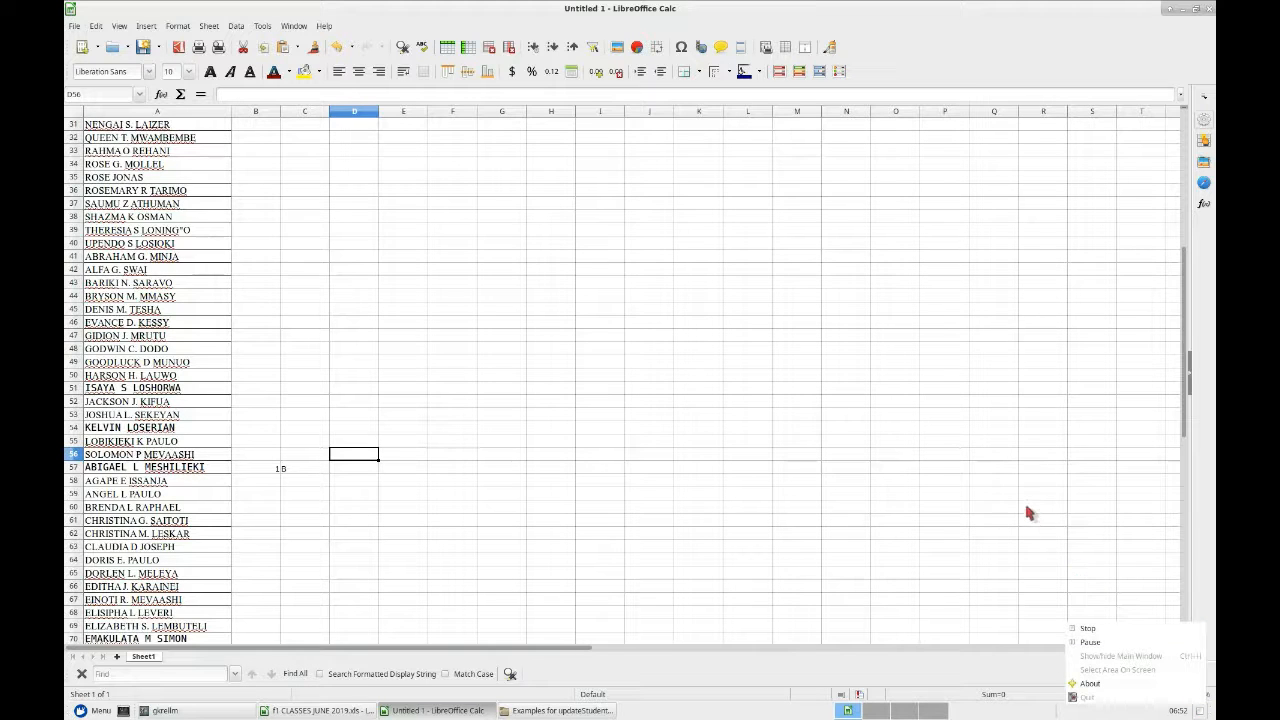
left_click(1090, 642)
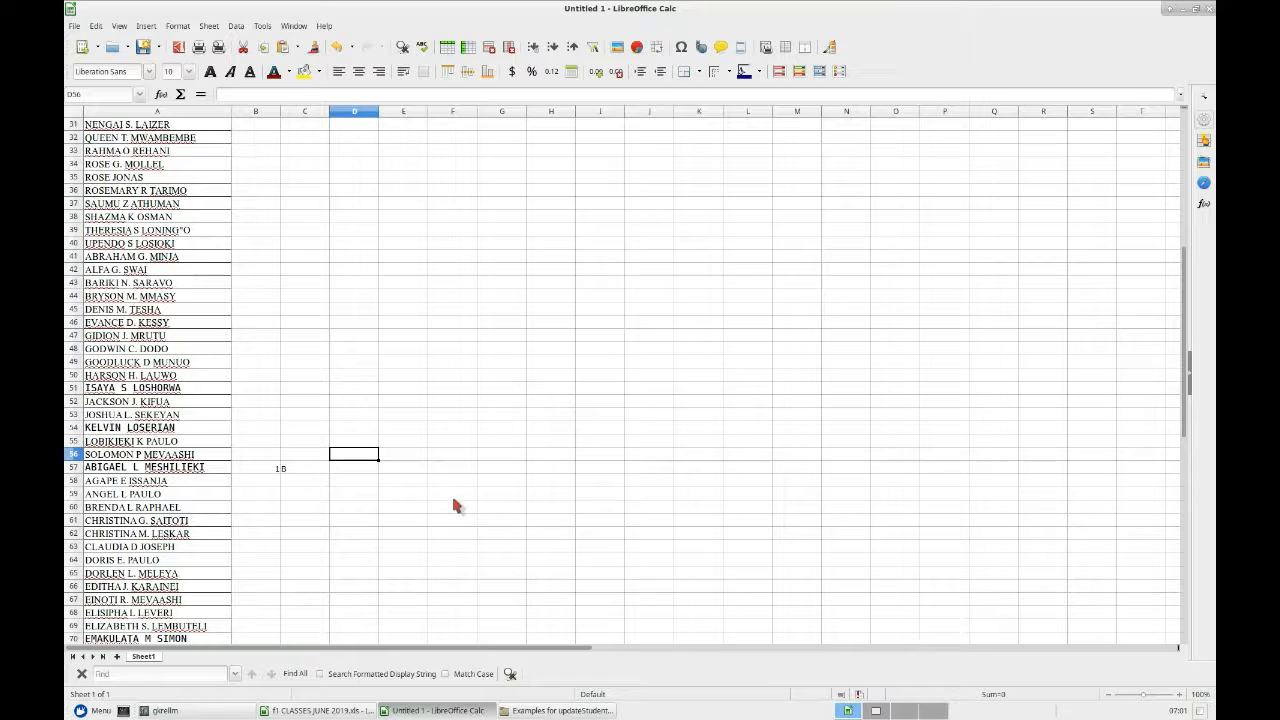
Step: Copy all Stream C candidate names, B124:B179, from the f1 CLASSES JUNE 2019.xls workbook
scroll(434, 490, "down", 8)
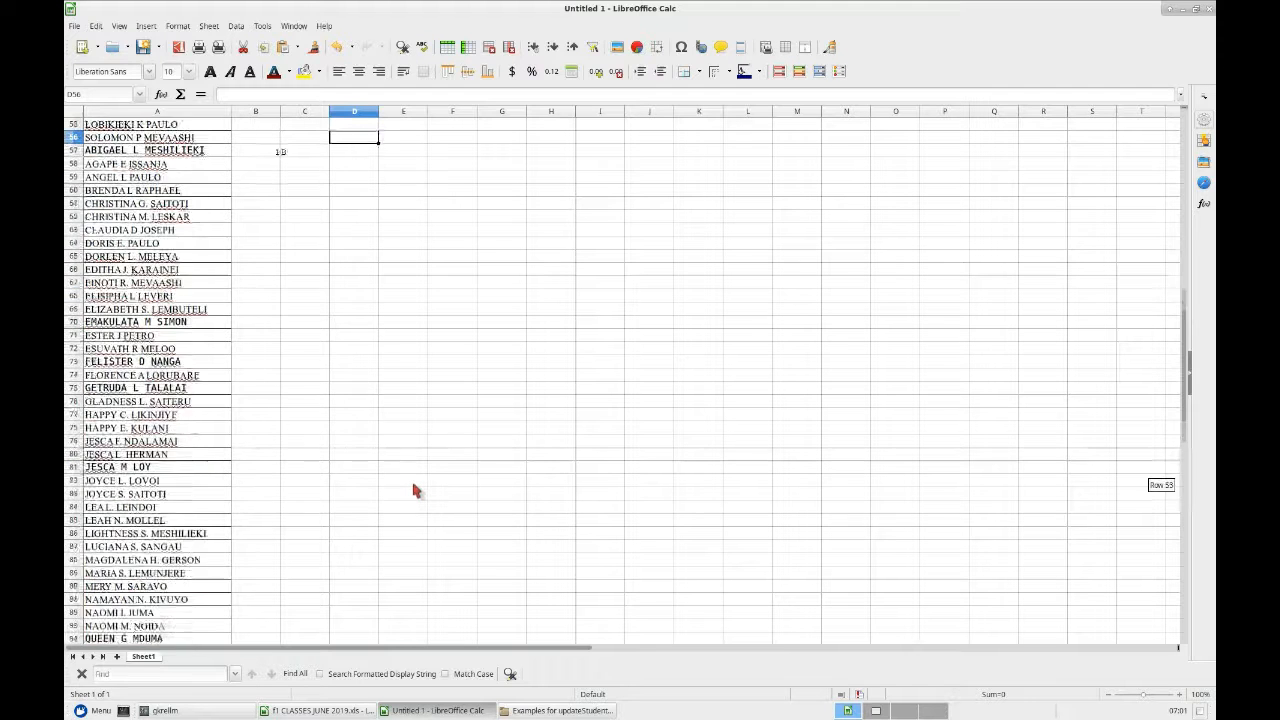
scroll(415, 490, "down", 9)
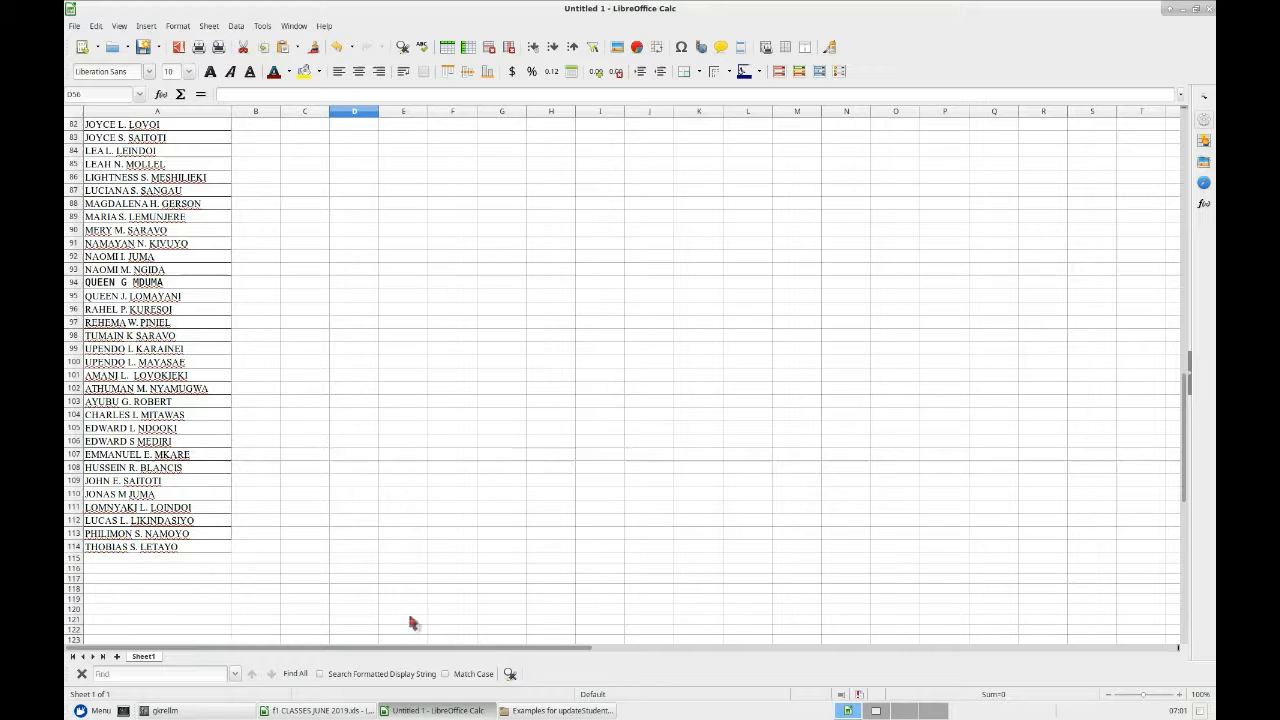
left_click(336, 711)
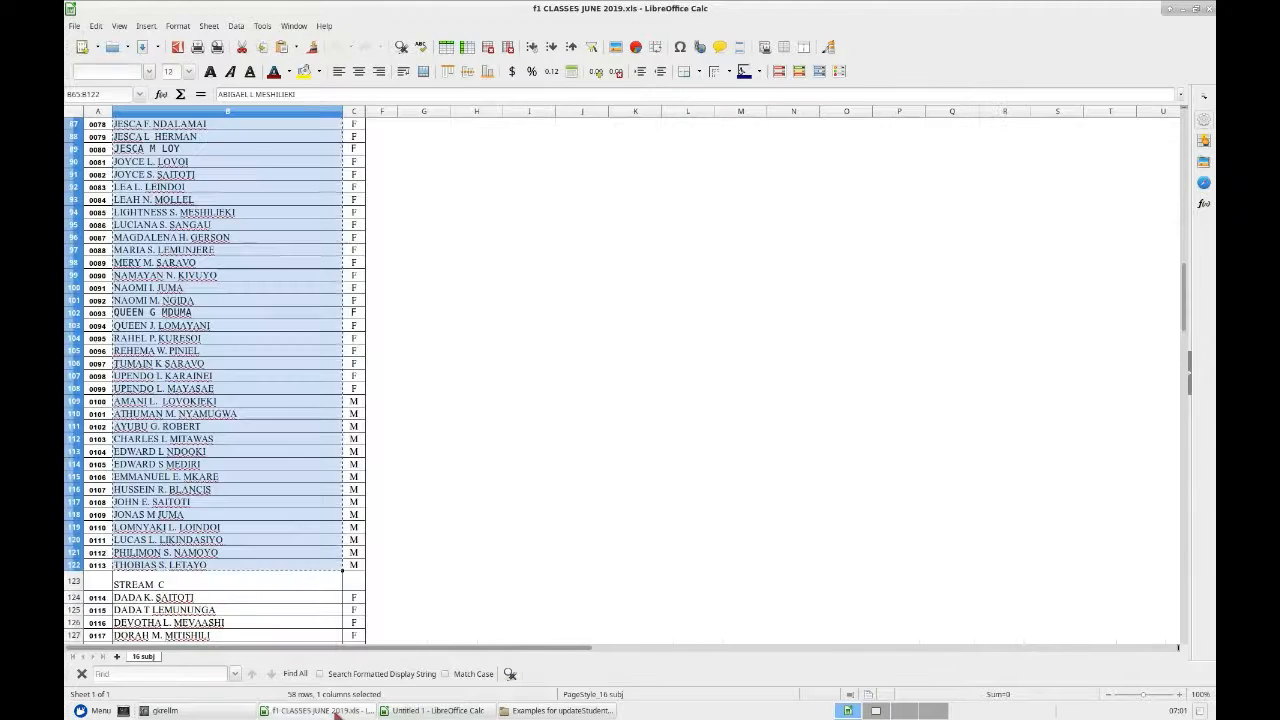
scroll(286, 509, "down", 3)
left_click(140, 487)
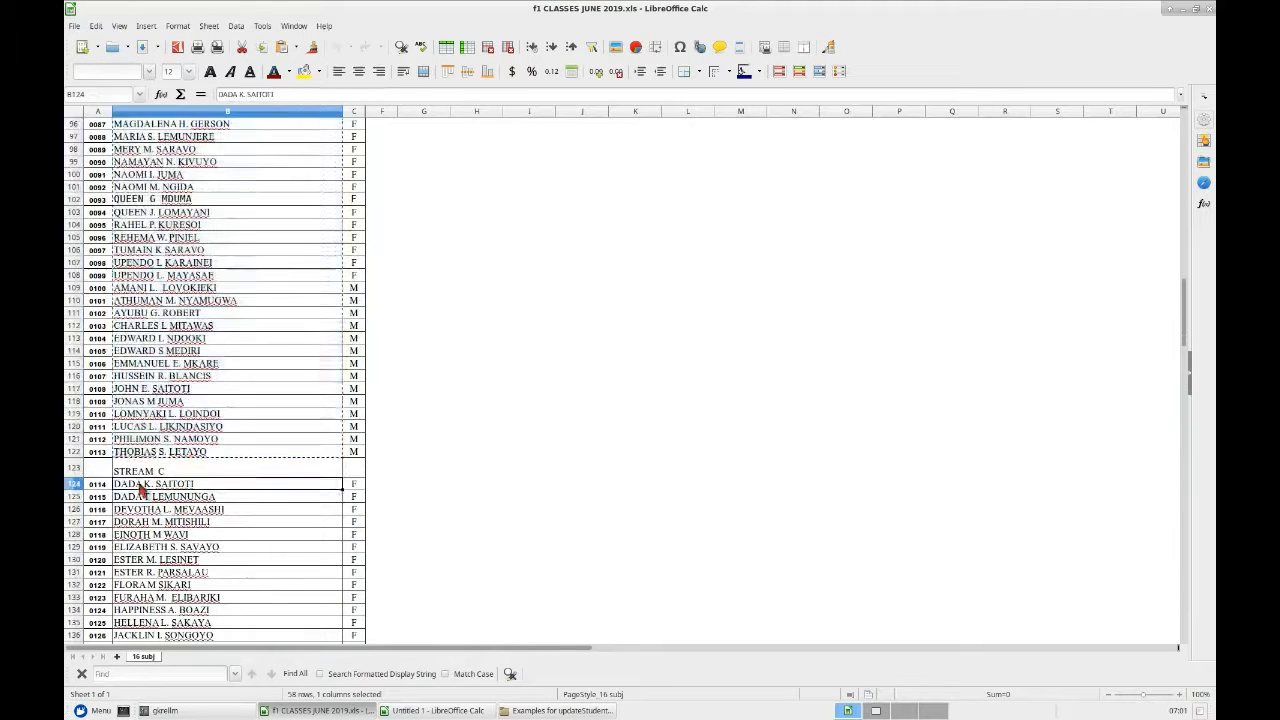
left_click_drag(140, 487, 190, 535)
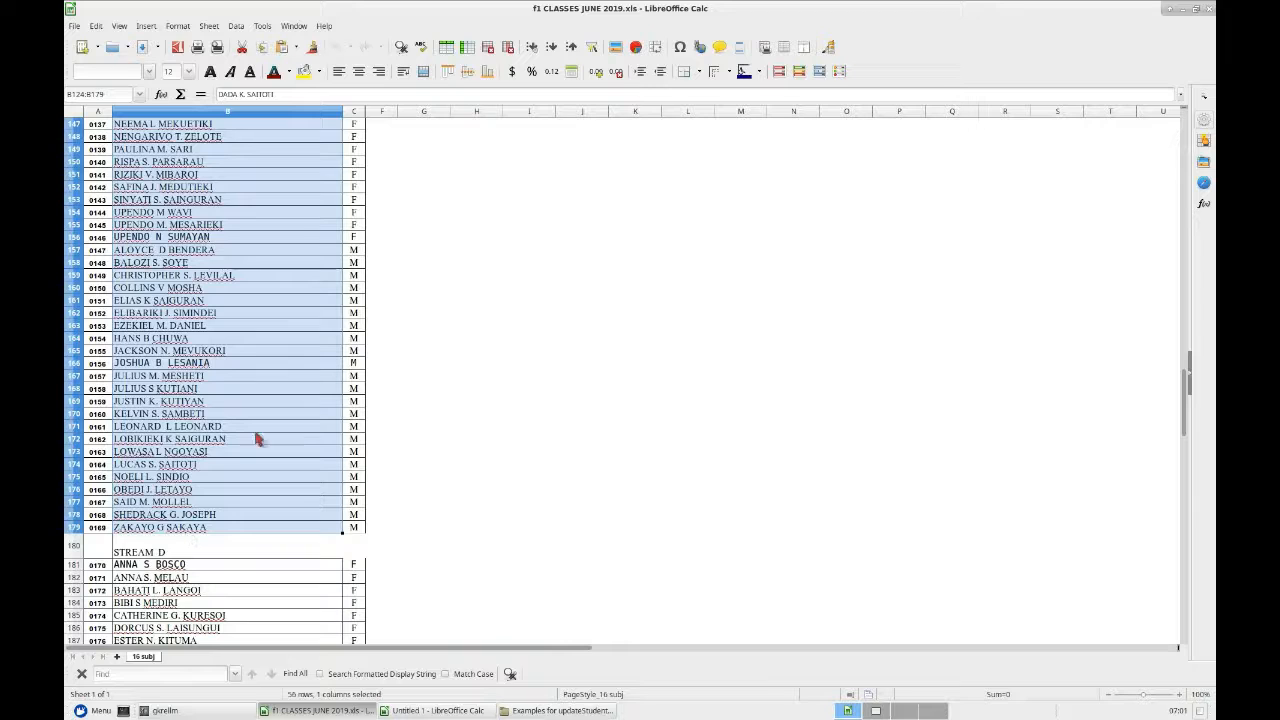
left_click(97, 27)
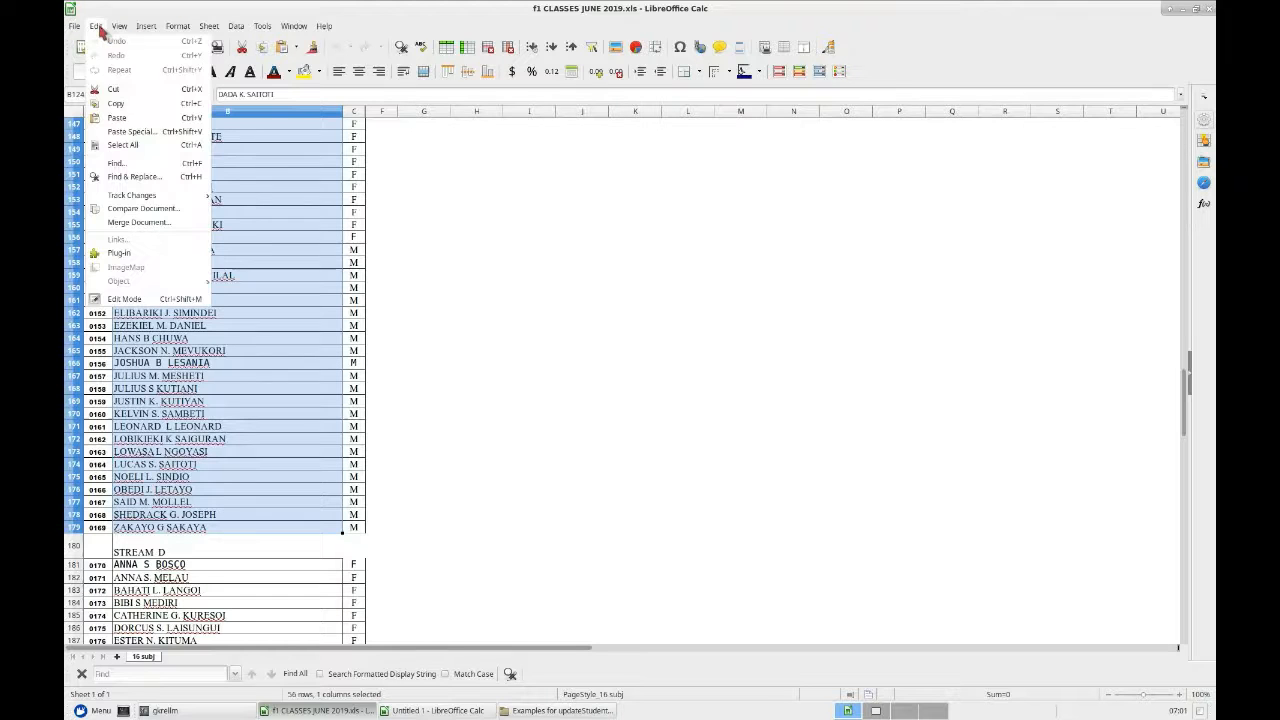
left_click(120, 104)
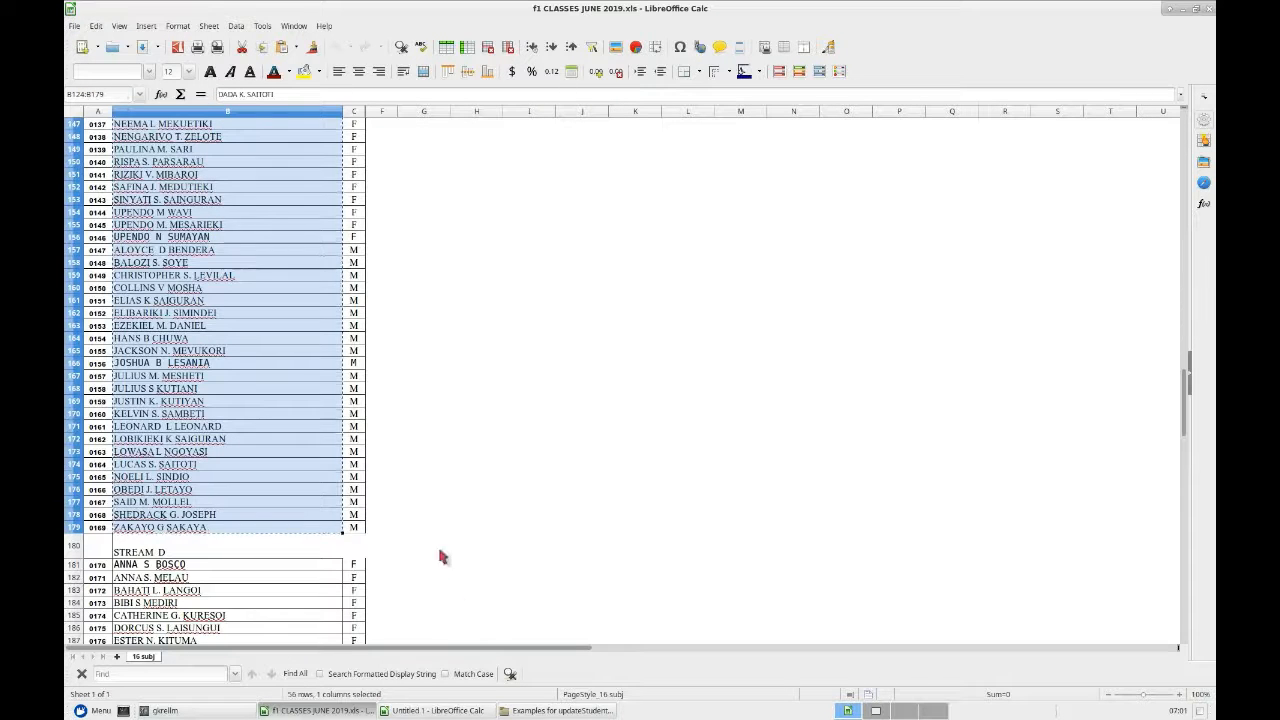
Step: Paste the copied Stream C names into the untitled spreadsheet from A115, directly below the Stream B names
left_click(437, 710)
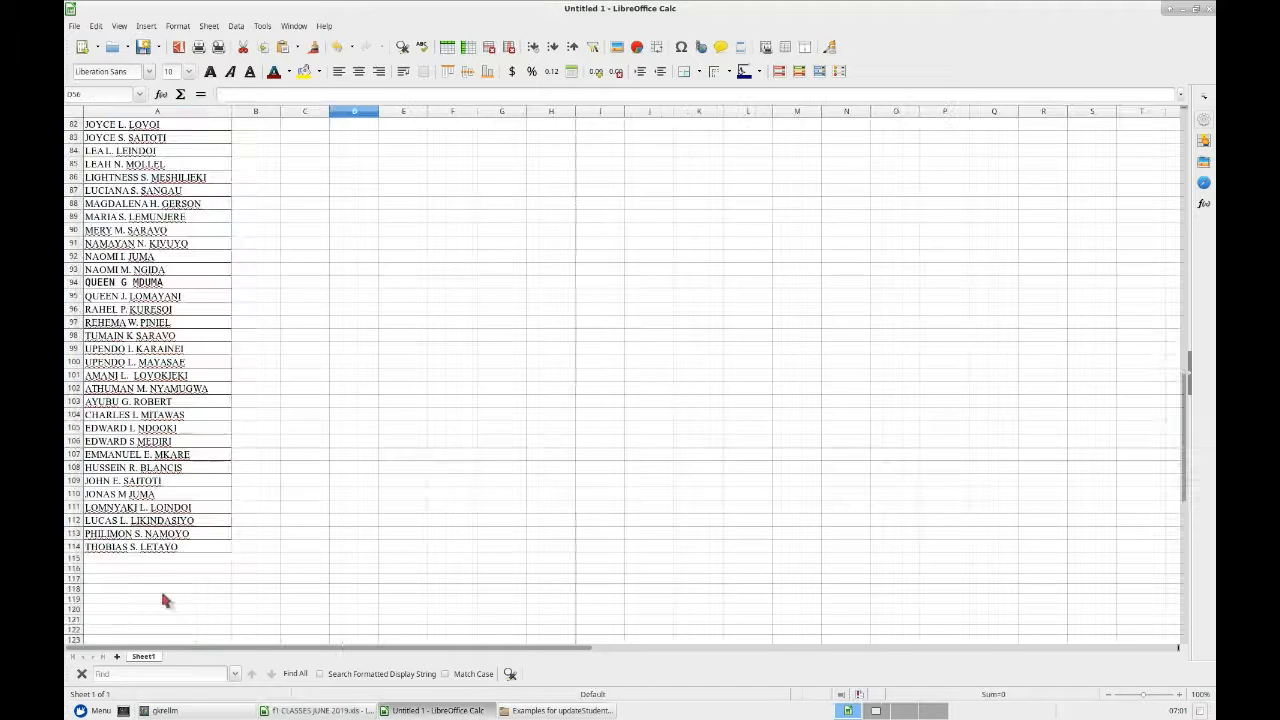
left_click(140, 558)
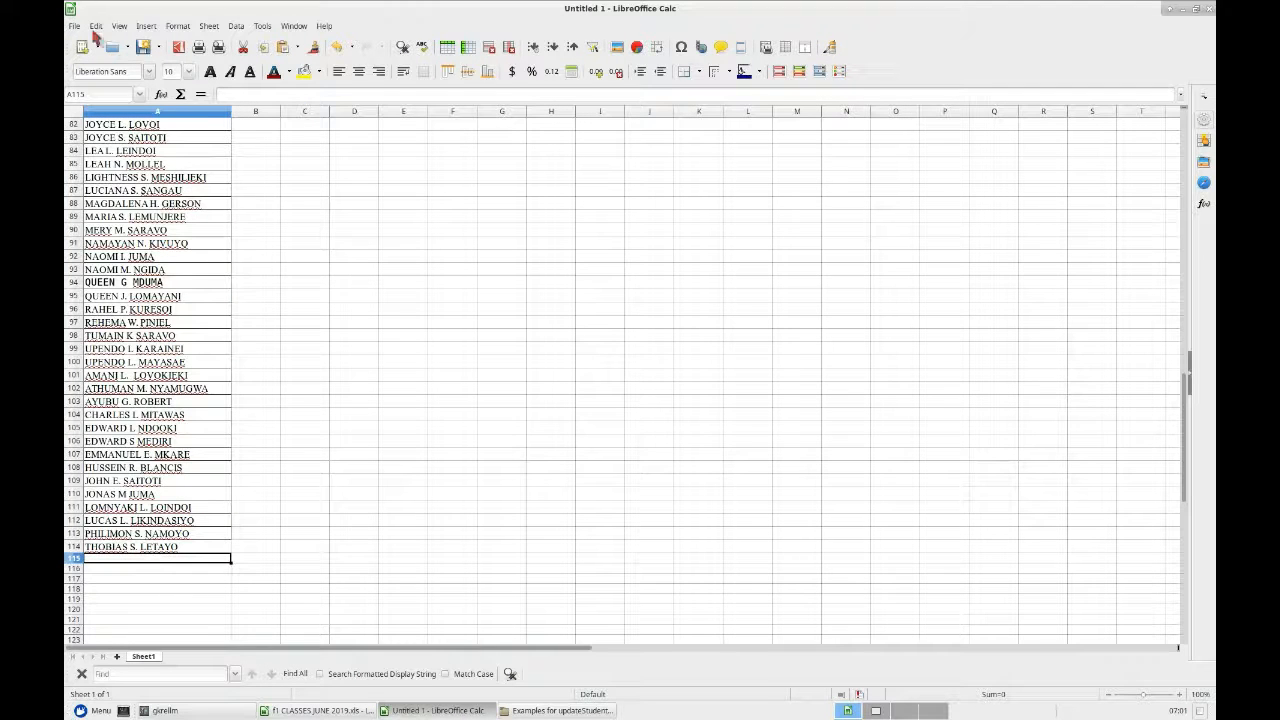
left_click(96, 27)
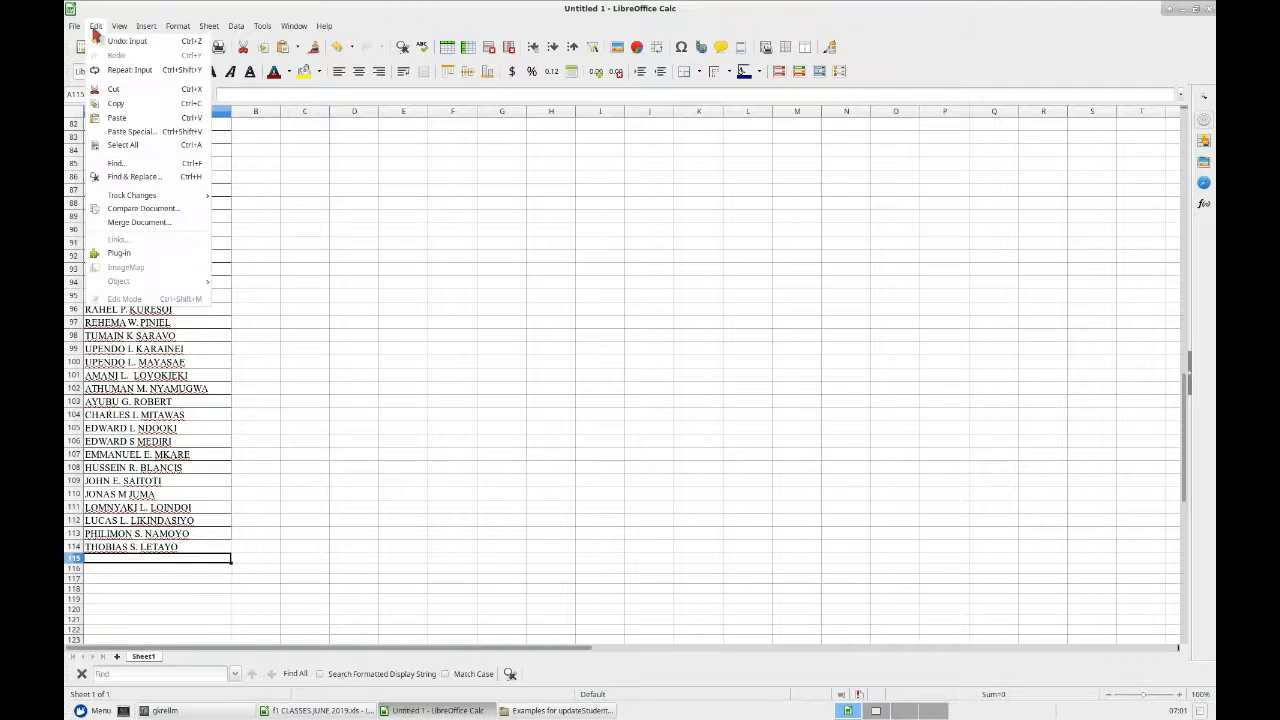
left_click(118, 118)
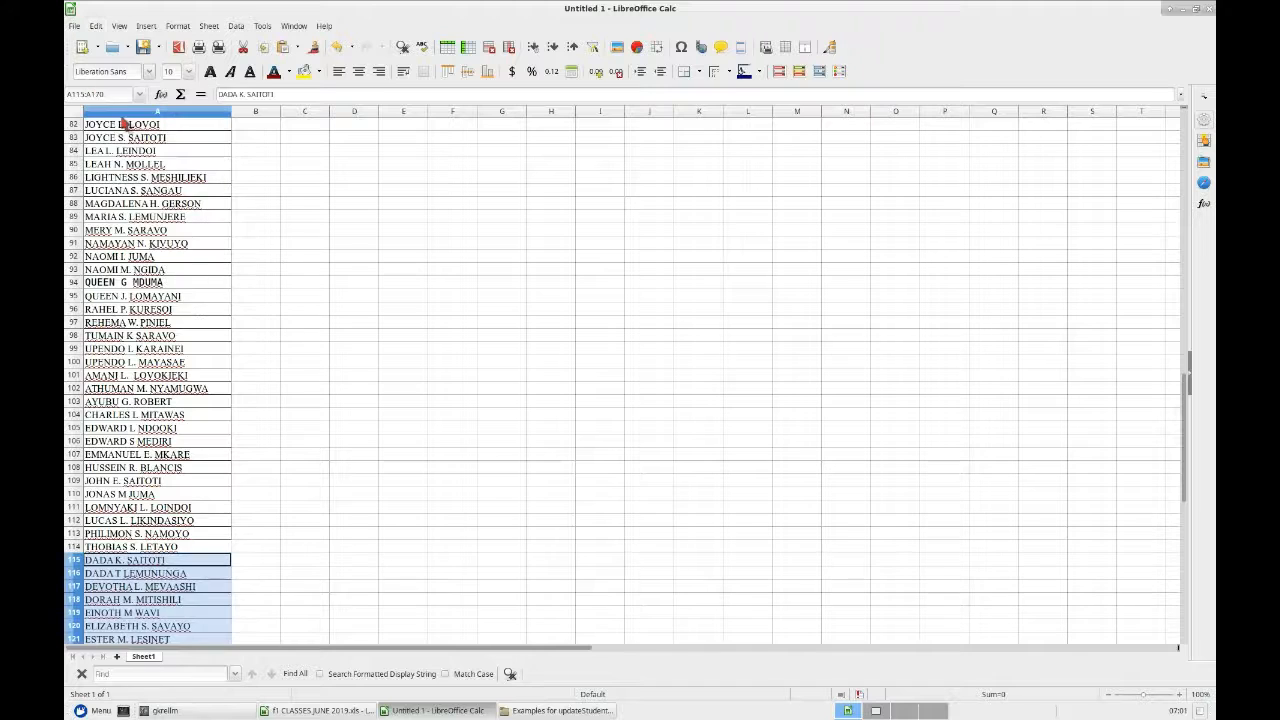
Step: Fill in the first Stream C student's row with Form 1 in B115 and Stream C in C115
left_click(267, 561)
type("1")
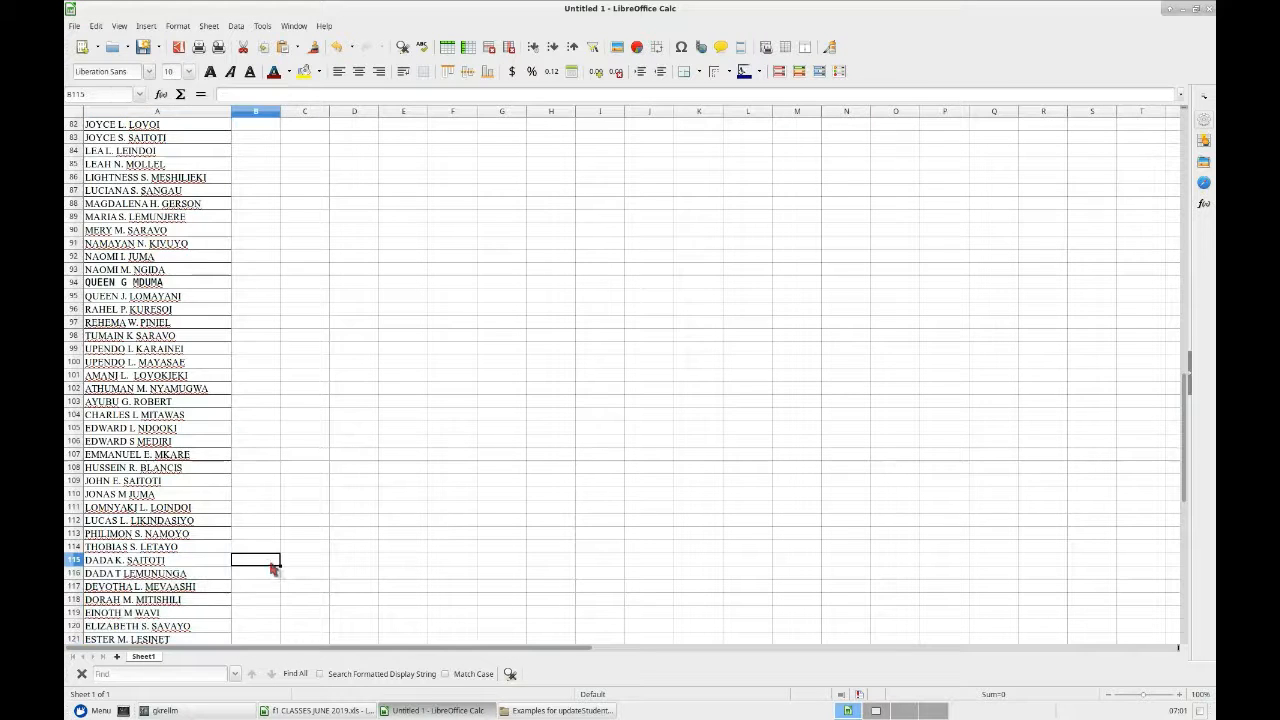
left_click(316, 562)
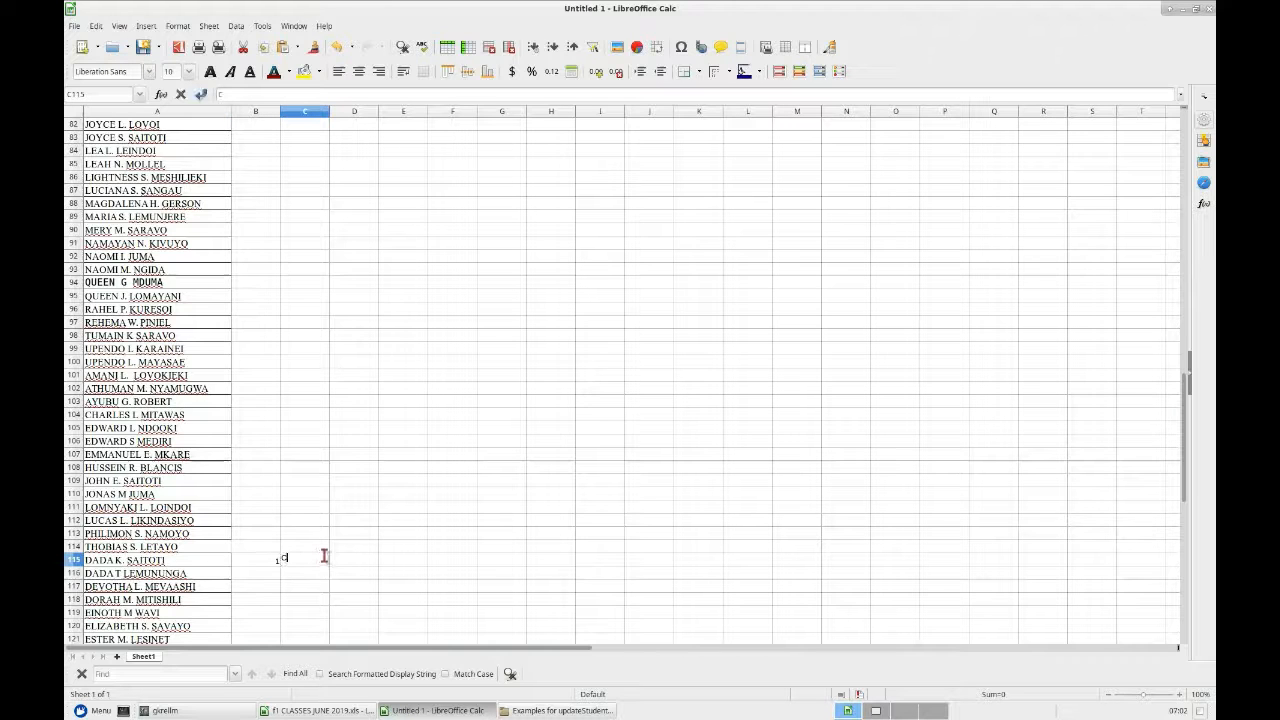
type("C")
left_click(299, 578)
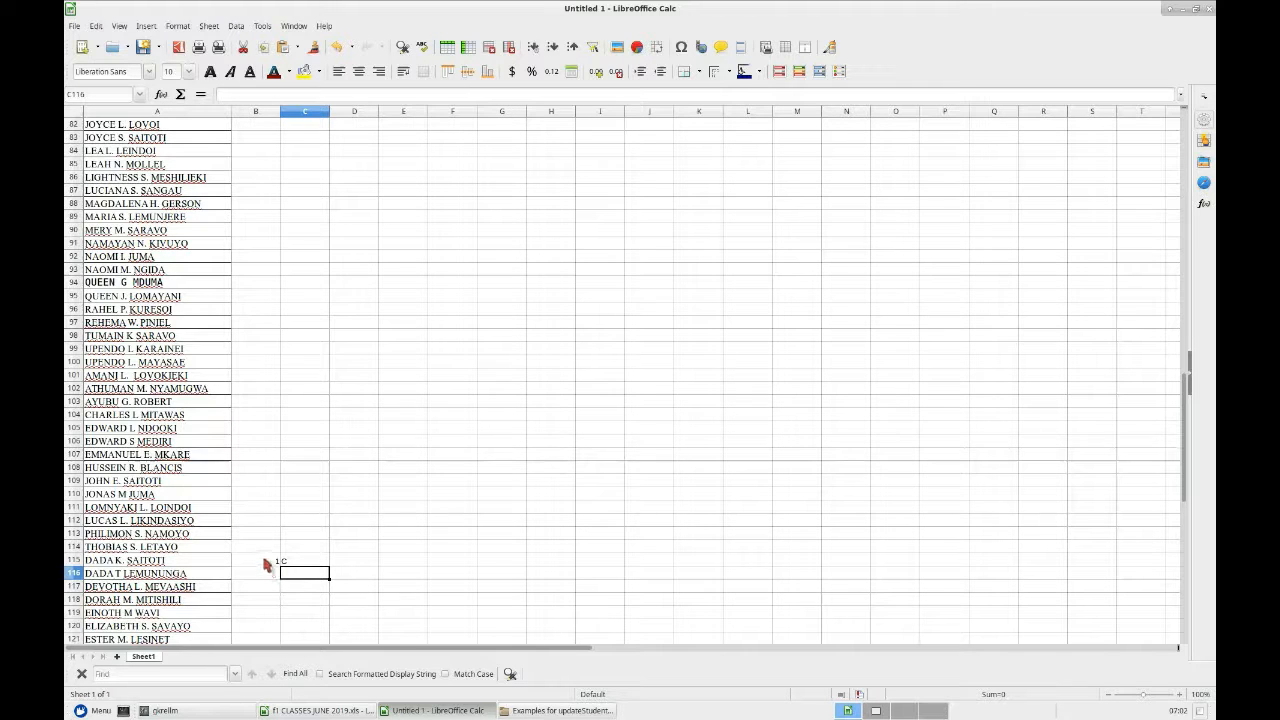
scroll(249, 510, "up", 13)
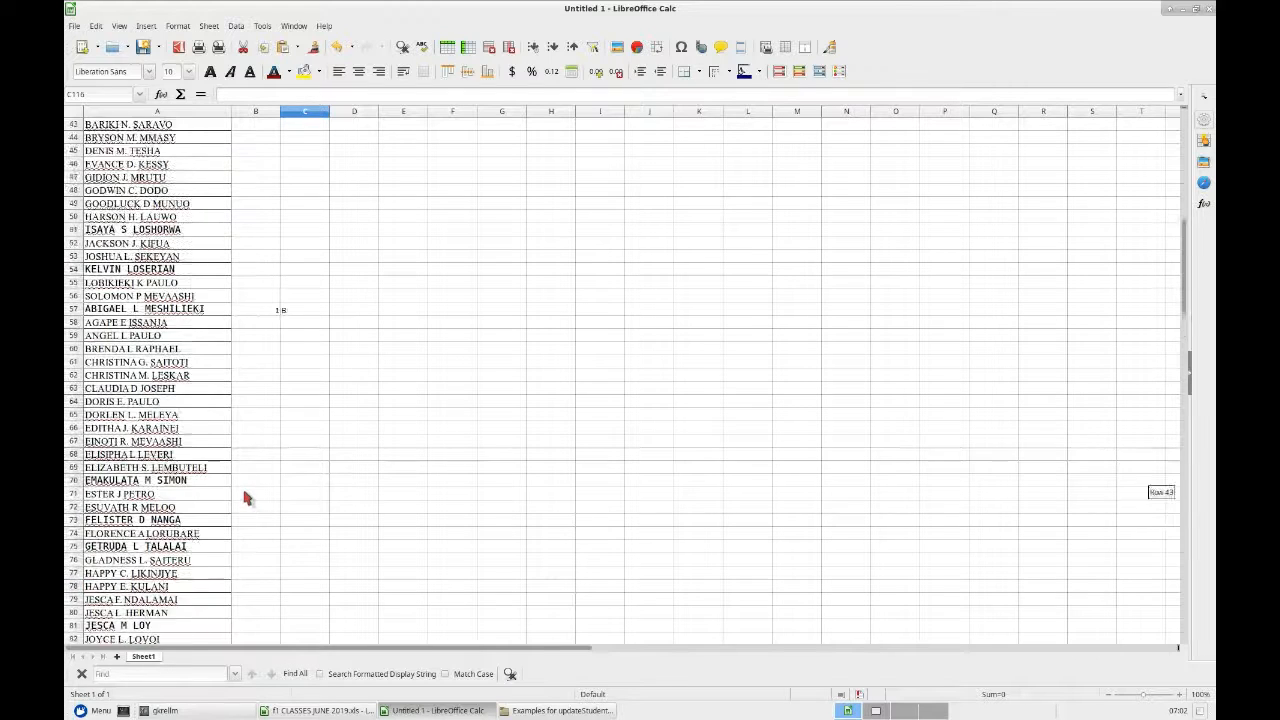
scroll(245, 495, "up", 14)
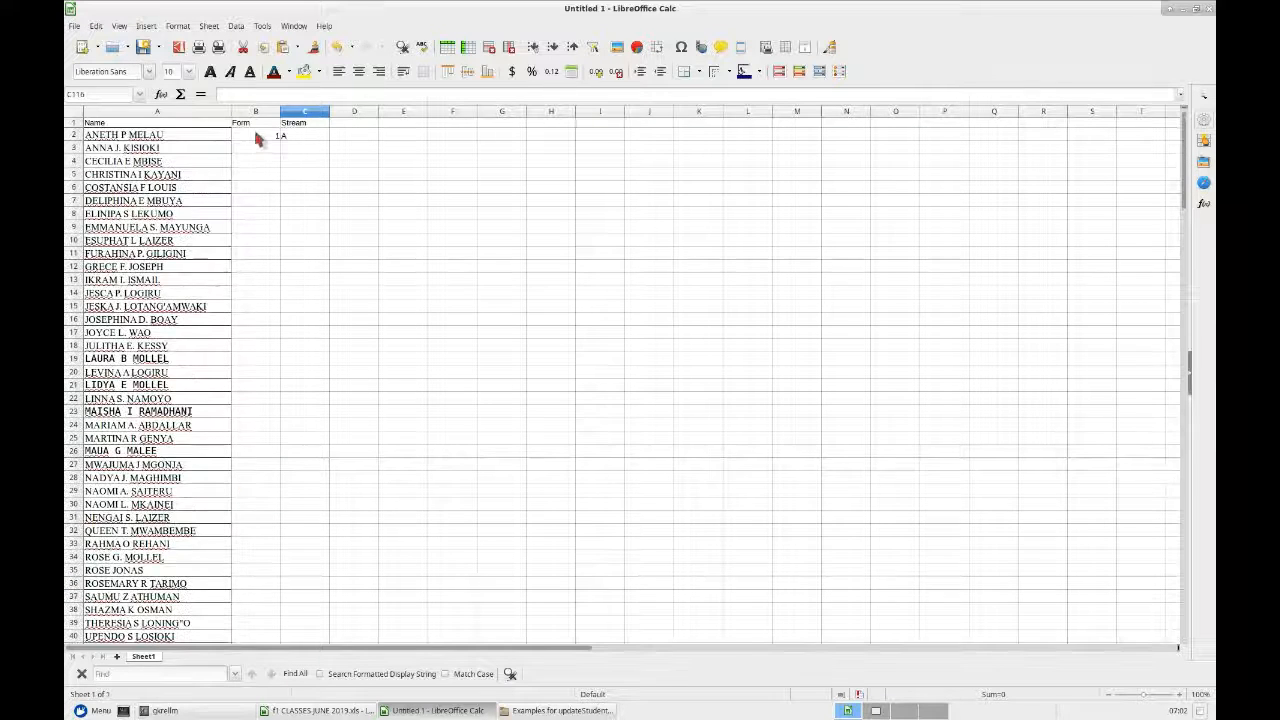
scroll(266, 306, "down", 12)
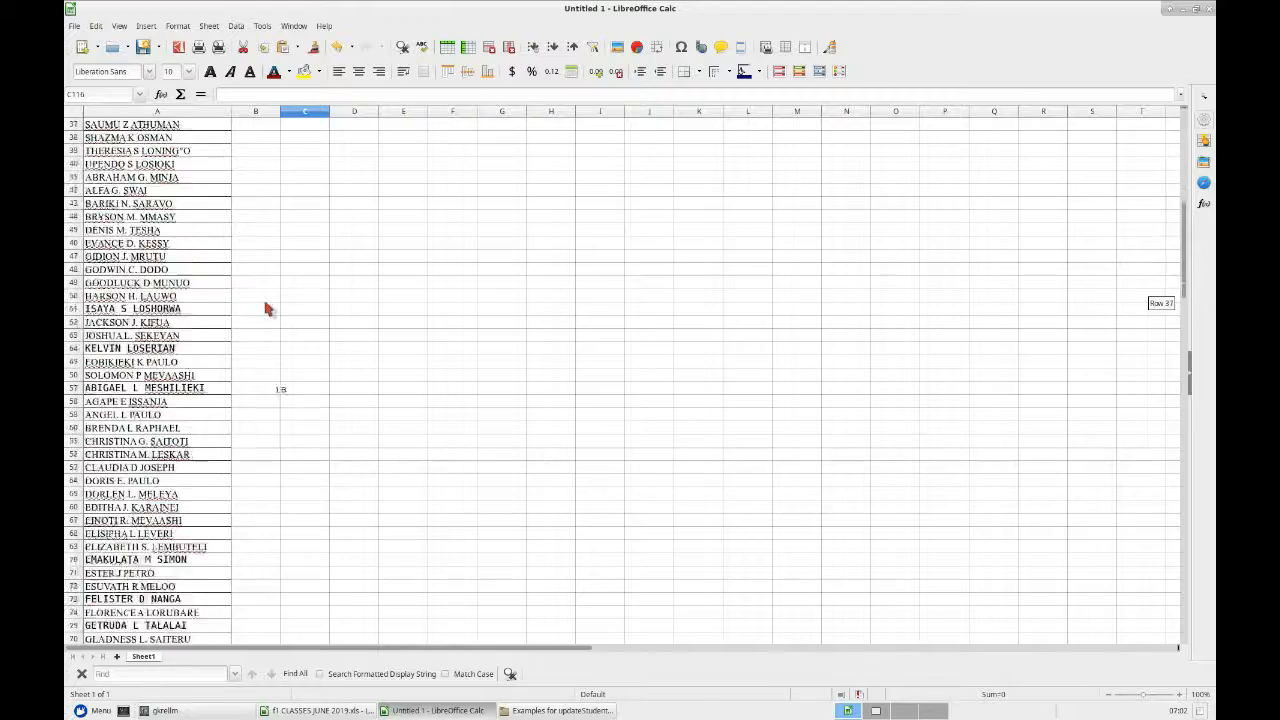
scroll(266, 308, "down", 20)
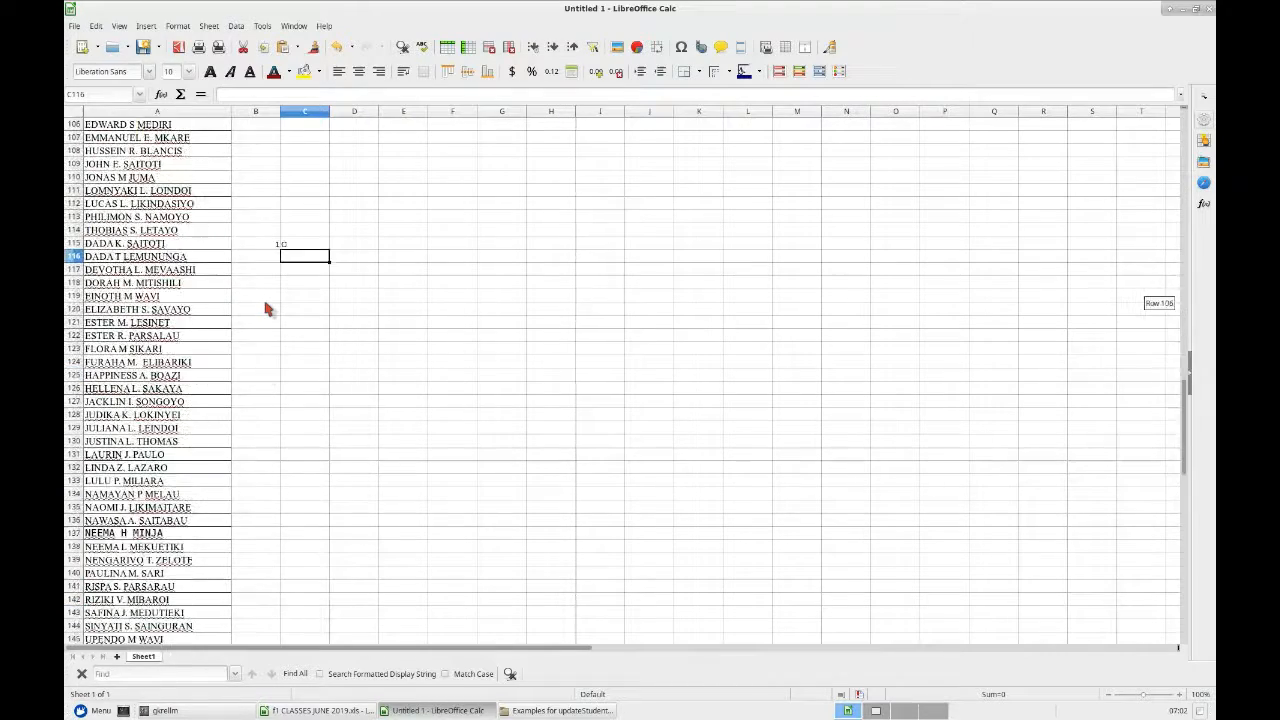
scroll(266, 308, "down", 11)
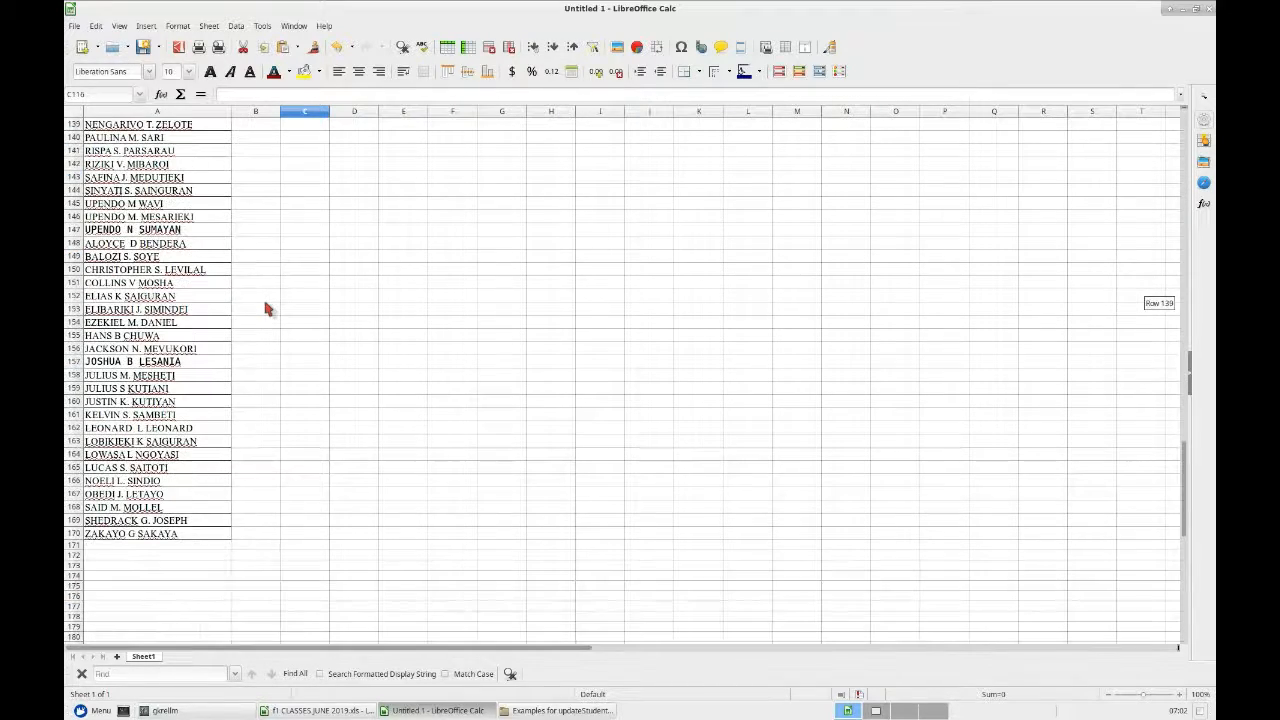
Step: Copy all Stream D candidate names, B181:B244, from the f1 CLASSES JUNE 2019.xls workbook
left_click(335, 709)
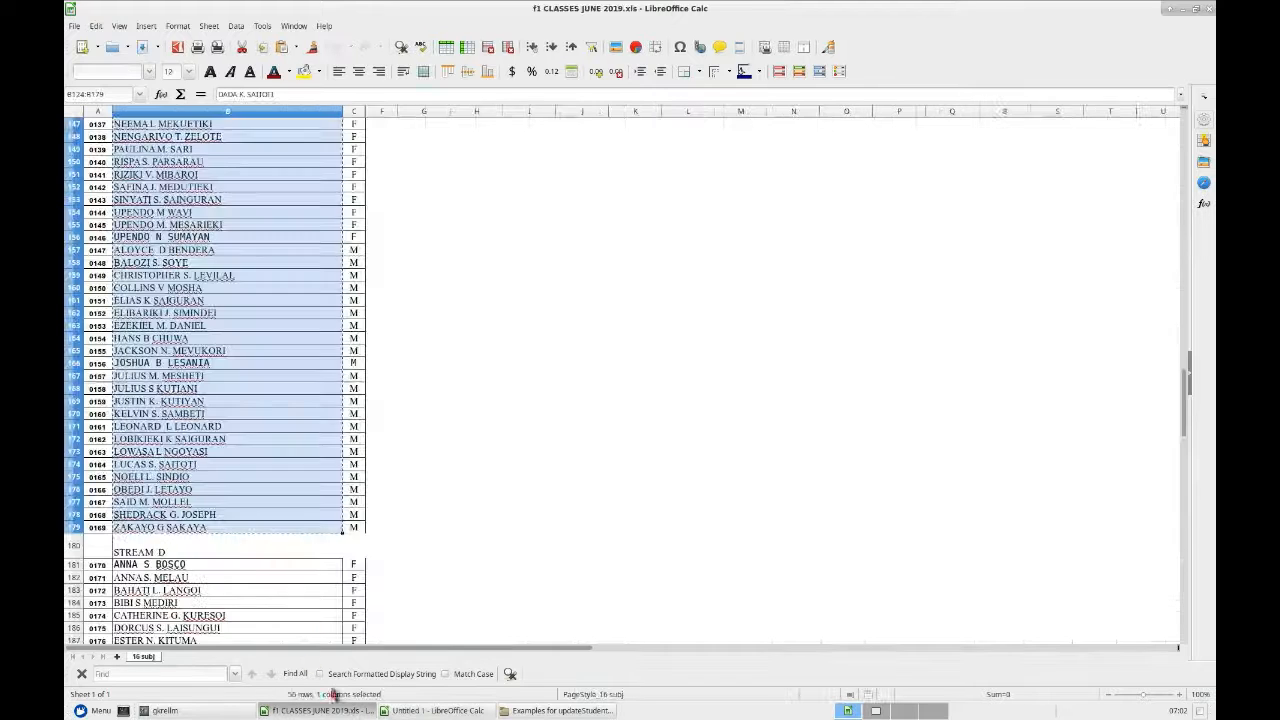
scroll(243, 443, "down", 4)
left_click(186, 414)
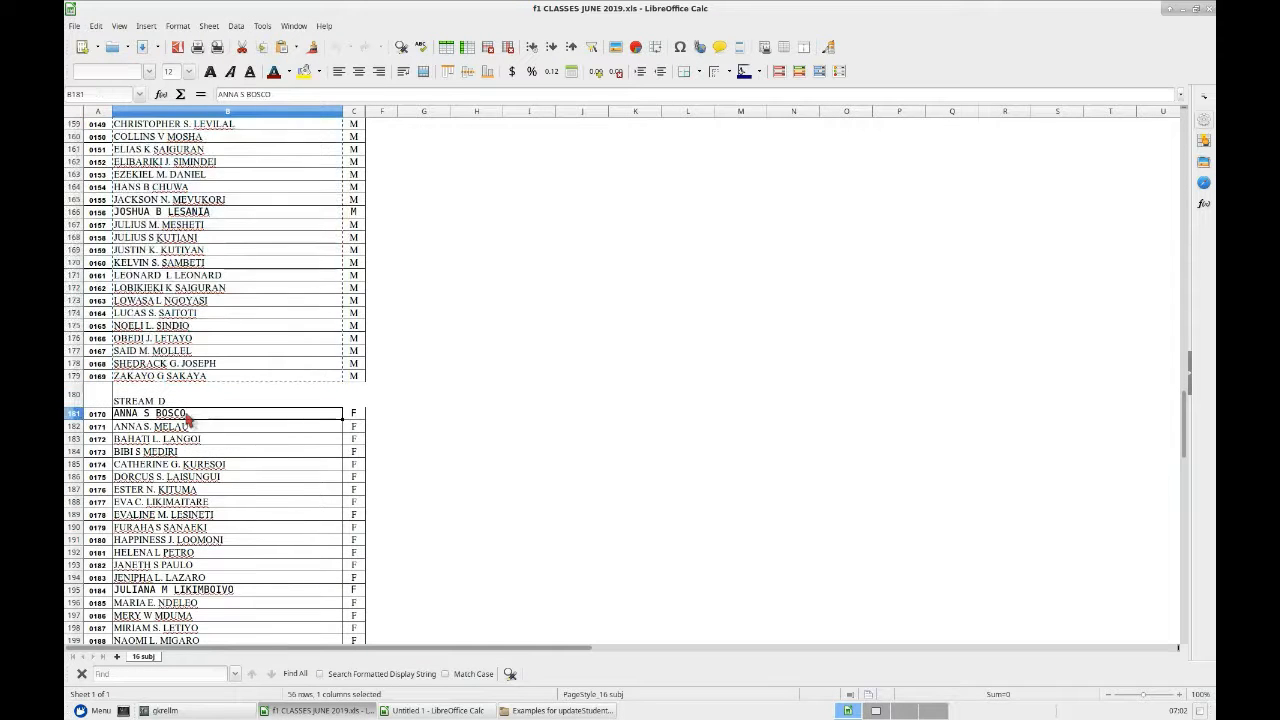
scroll(186, 418, "down", 20)
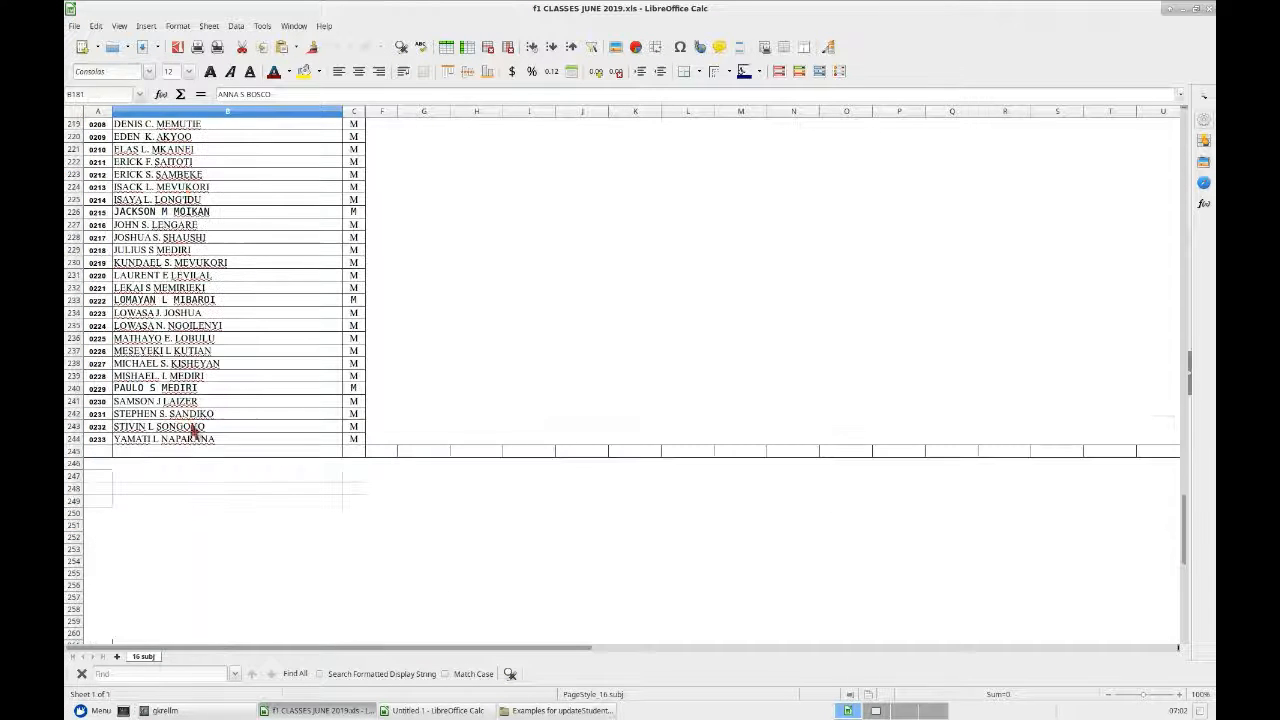
left_click(216, 443, "shift")
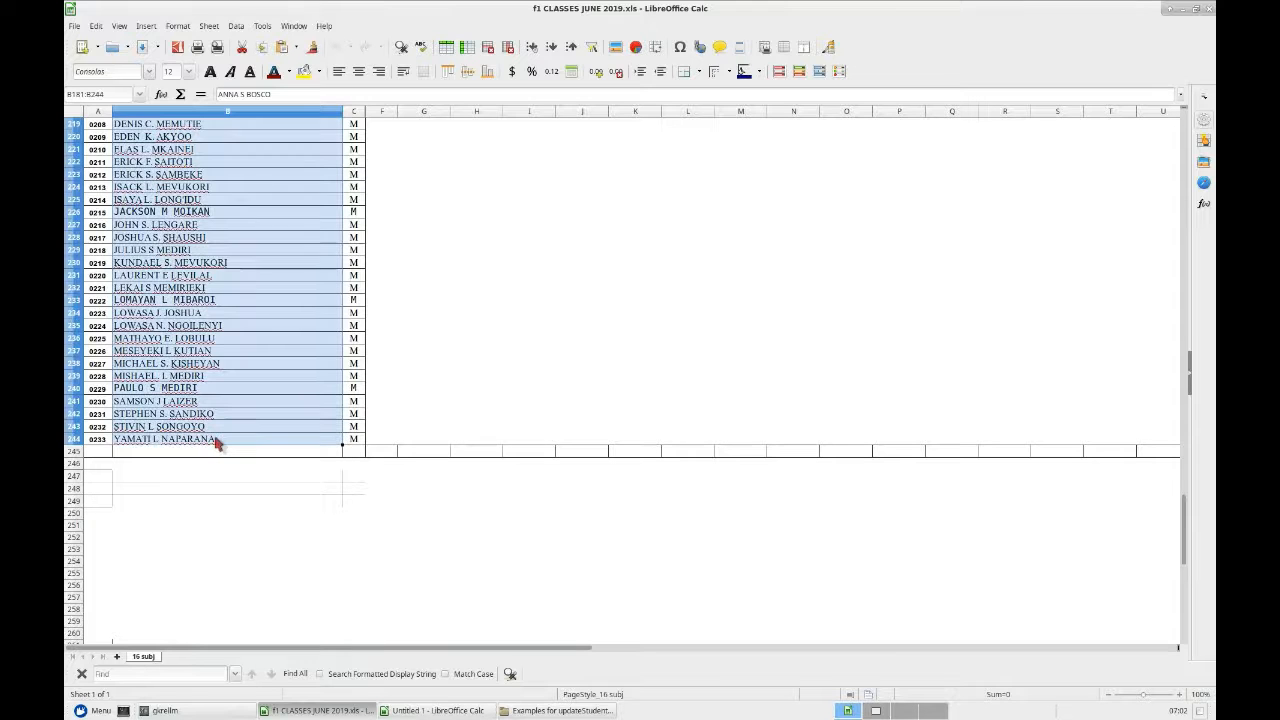
left_click(96, 26)
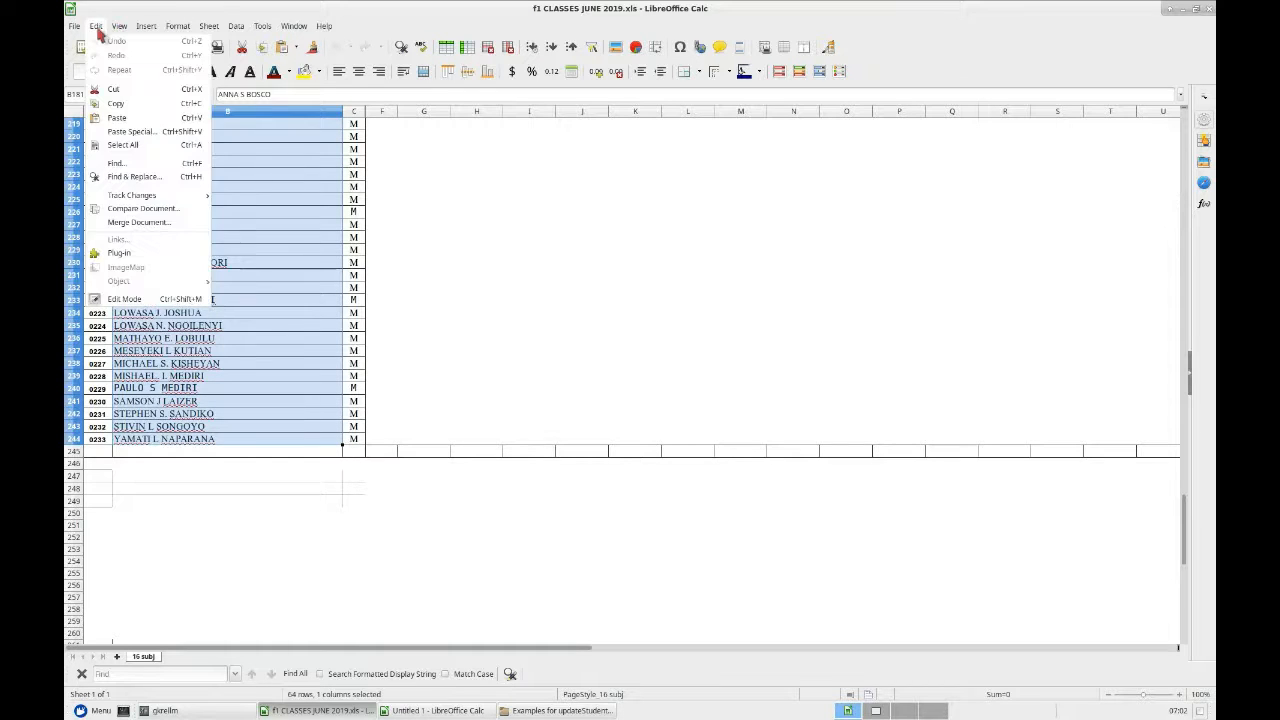
left_click(116, 104)
Step: Paste the copied Stream D names into the untitled spreadsheet from A171, directly below the Stream C names
left_click(430, 711)
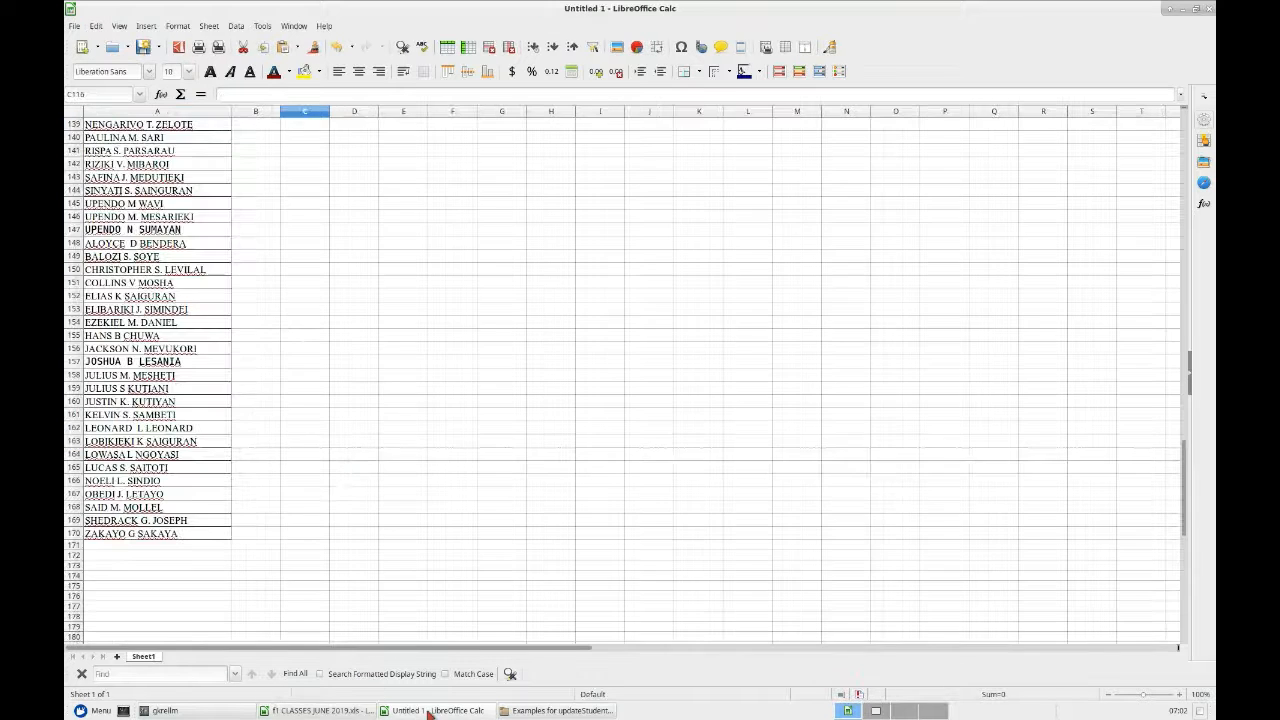
left_click(178, 546)
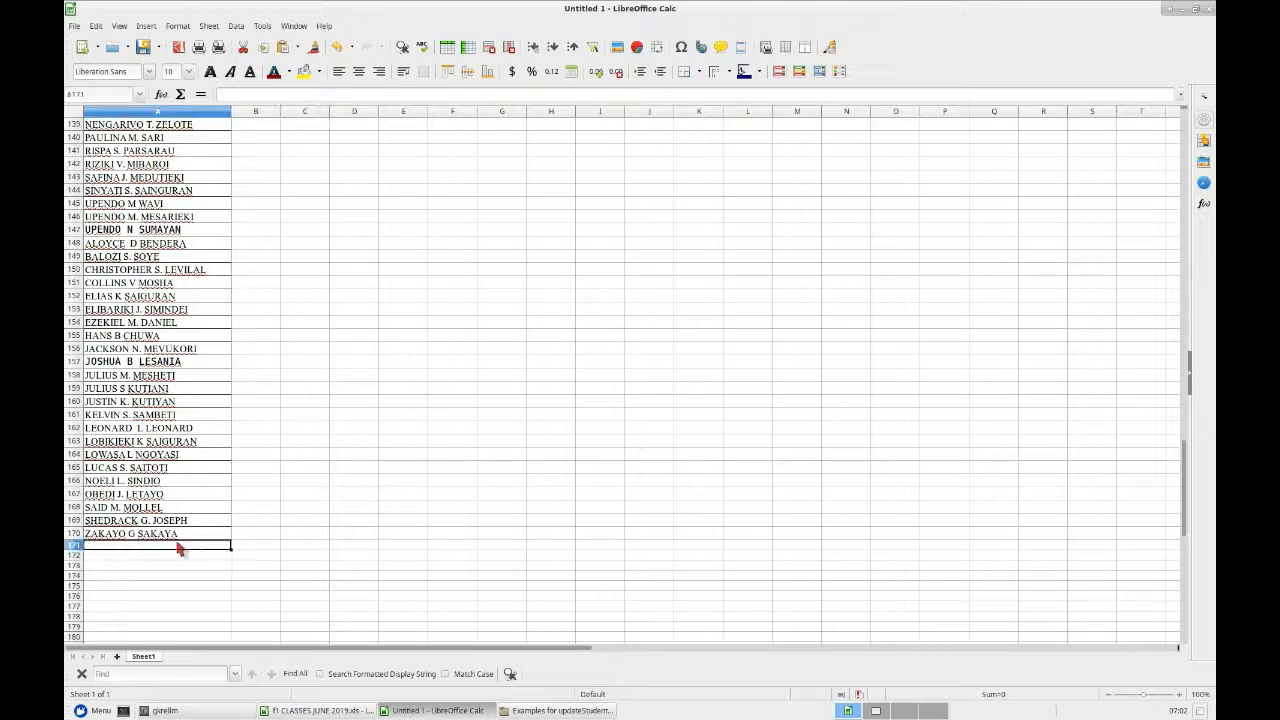
left_click(96, 26)
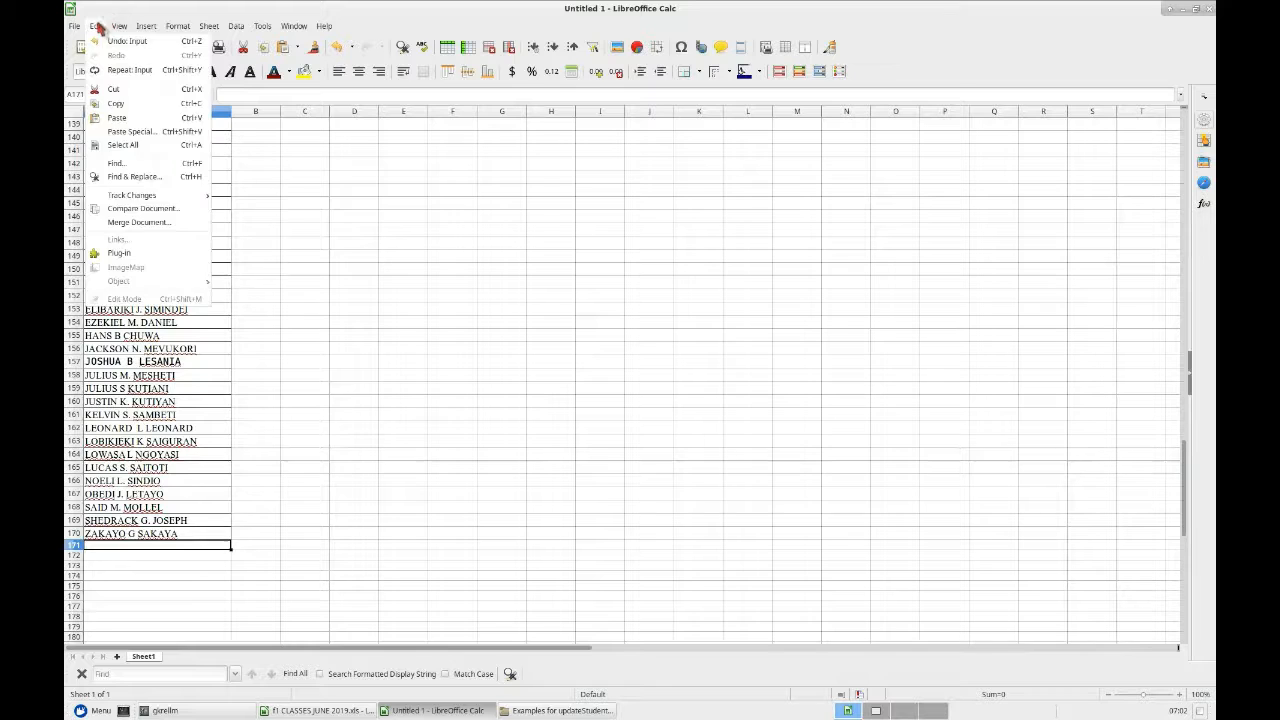
left_click(116, 118)
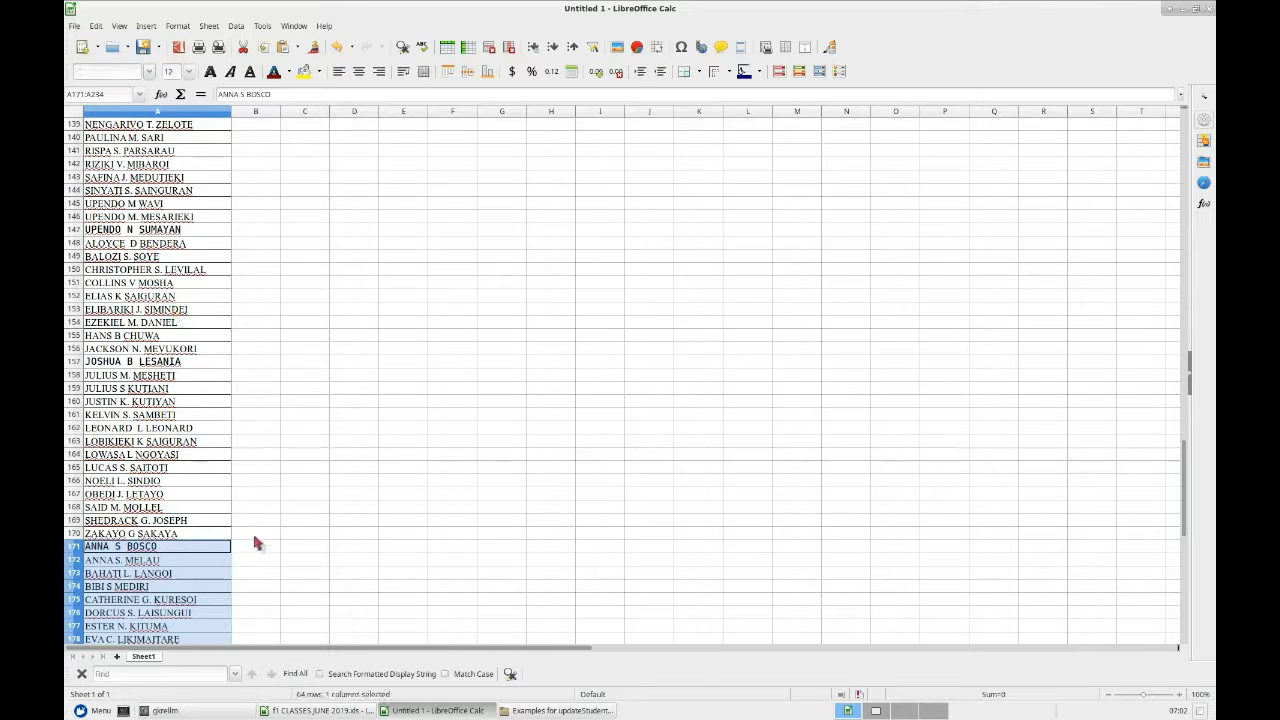
Step: Fill in the first Stream D student's row with Form 1 in B171 and Stream D in C171
left_click(256, 543)
type("1")
left_click(305, 548)
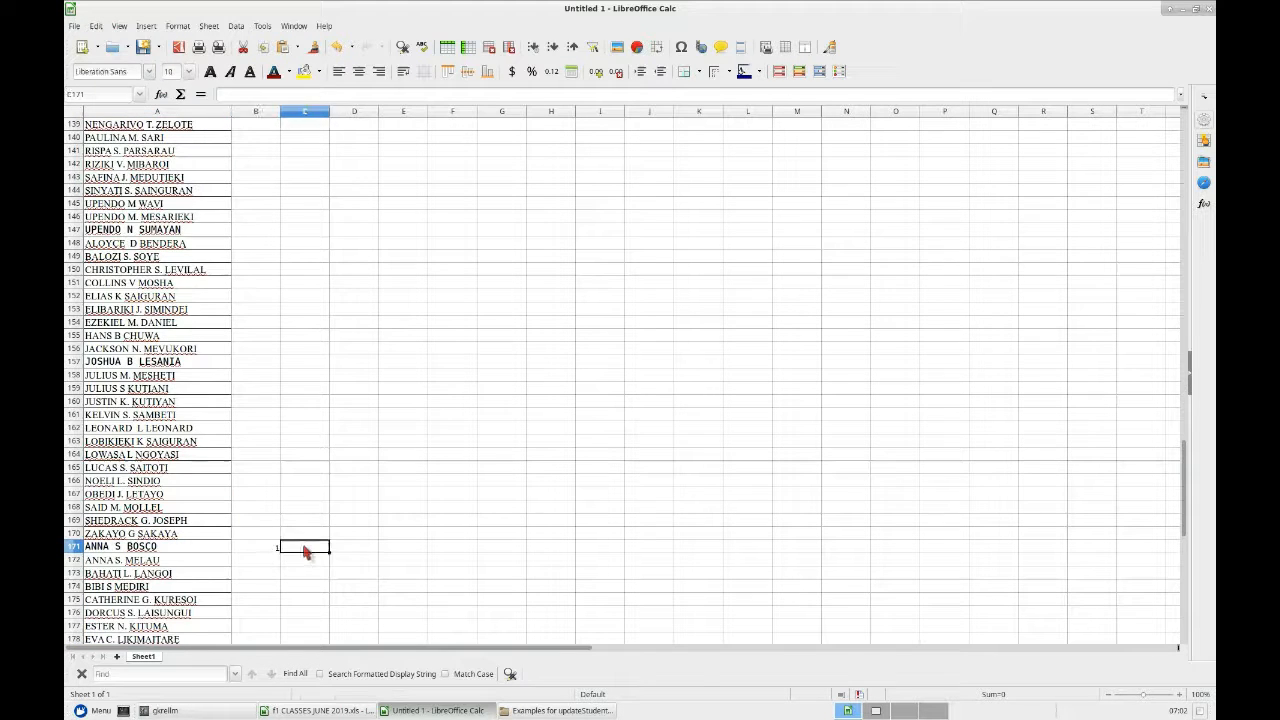
type("0")
left_click(433, 482)
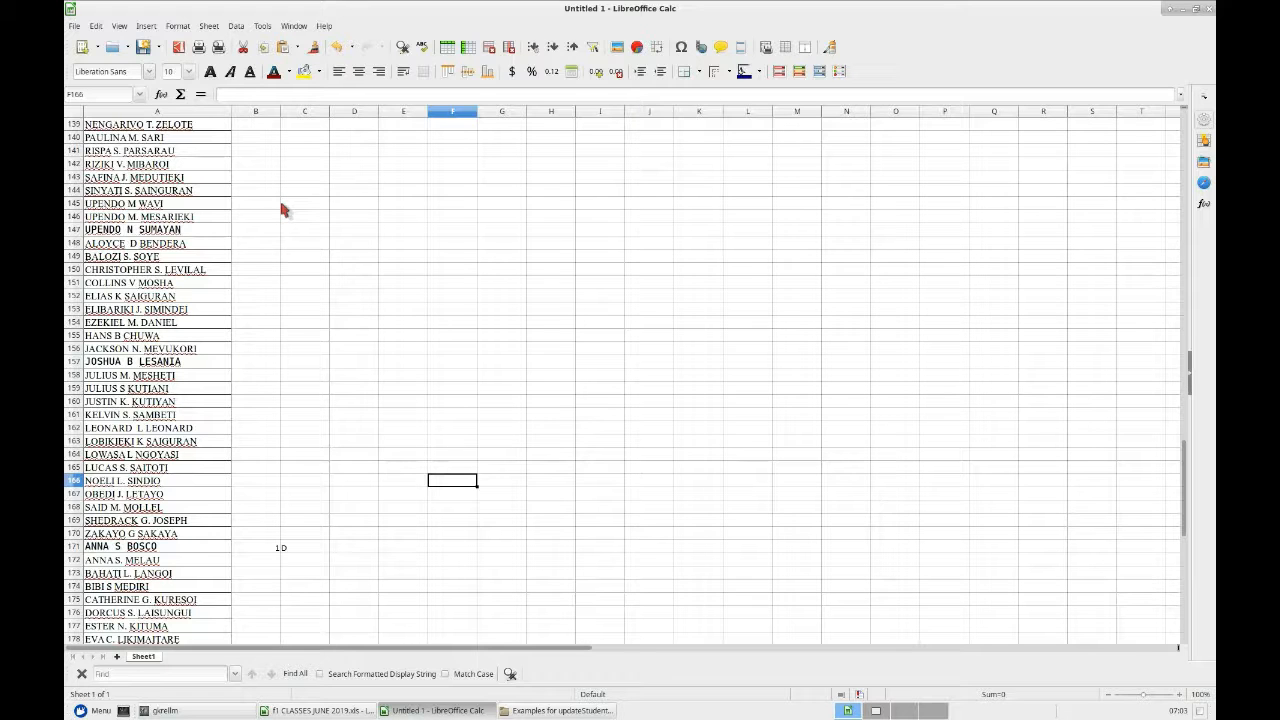
Step: Start saving the untitled spreadsheet as a new file named Form1
left_click(75, 26)
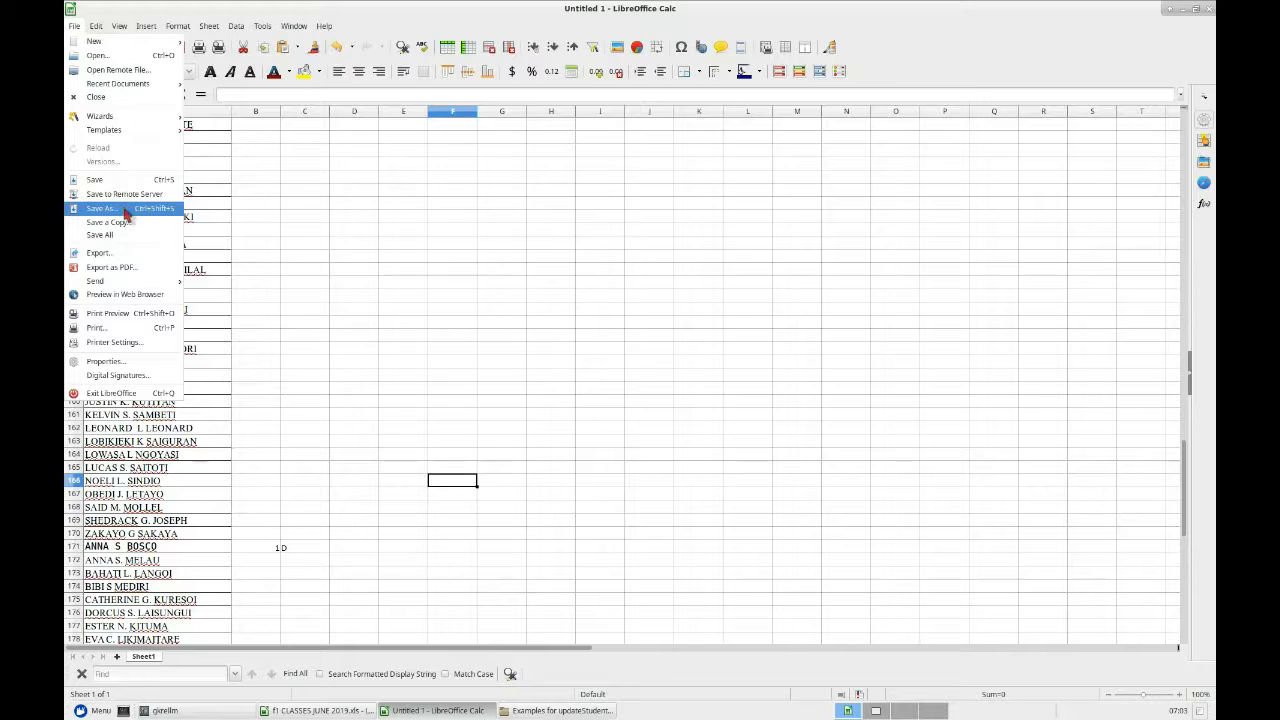
left_click(125, 211)
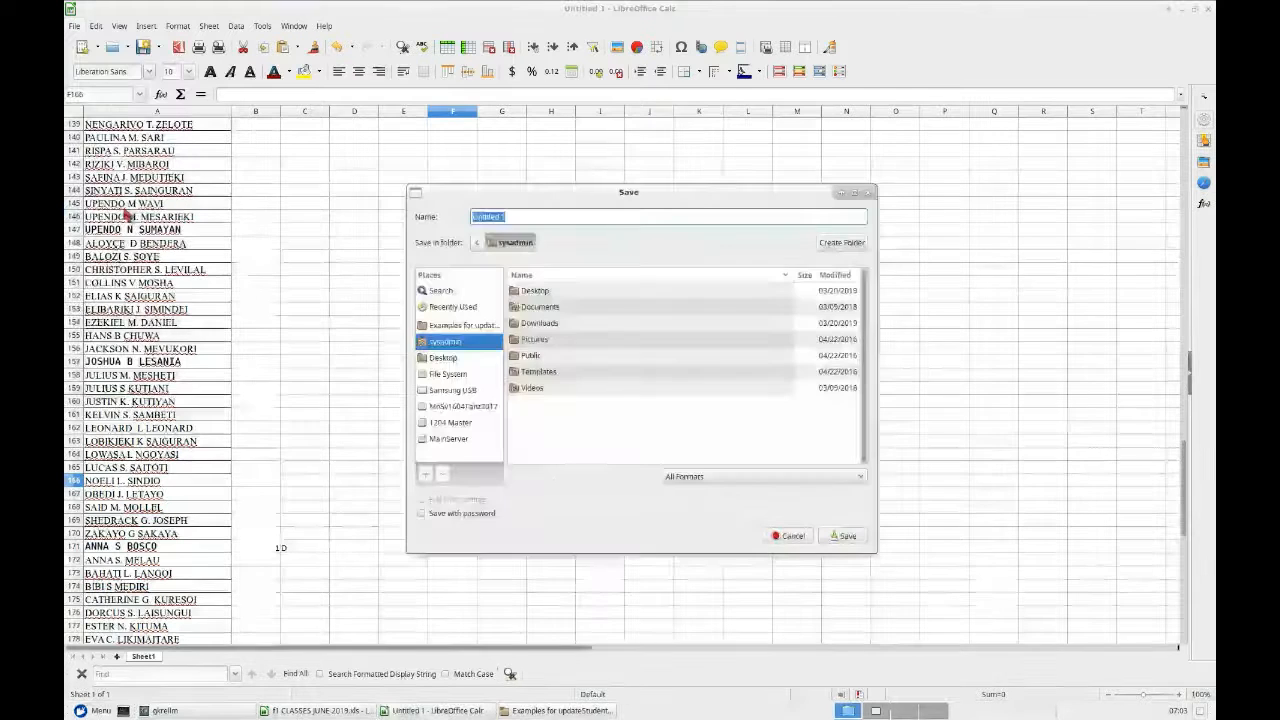
left_click(509, 218)
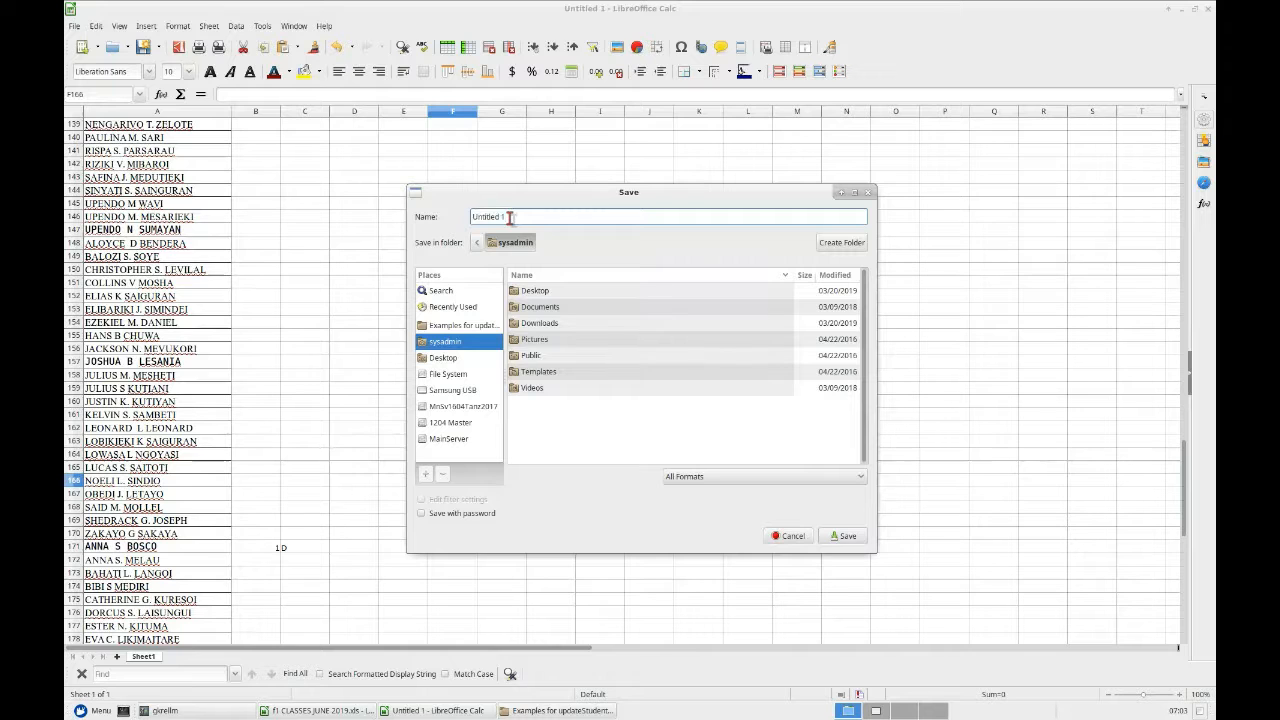
left_click_drag(509, 218, 467, 222)
type("Form1")
Step: Set the save location to the folder /client_home/share/student_source_lists/2019
left_click(450, 376)
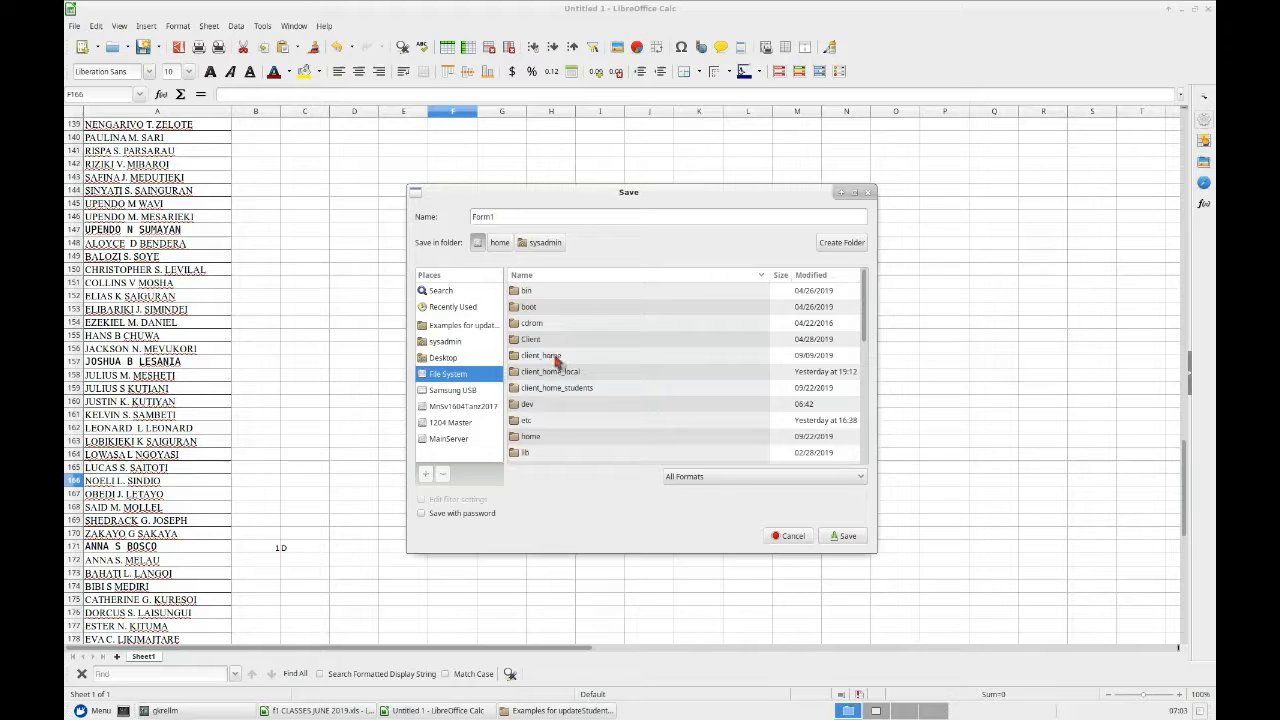
left_click(556, 361)
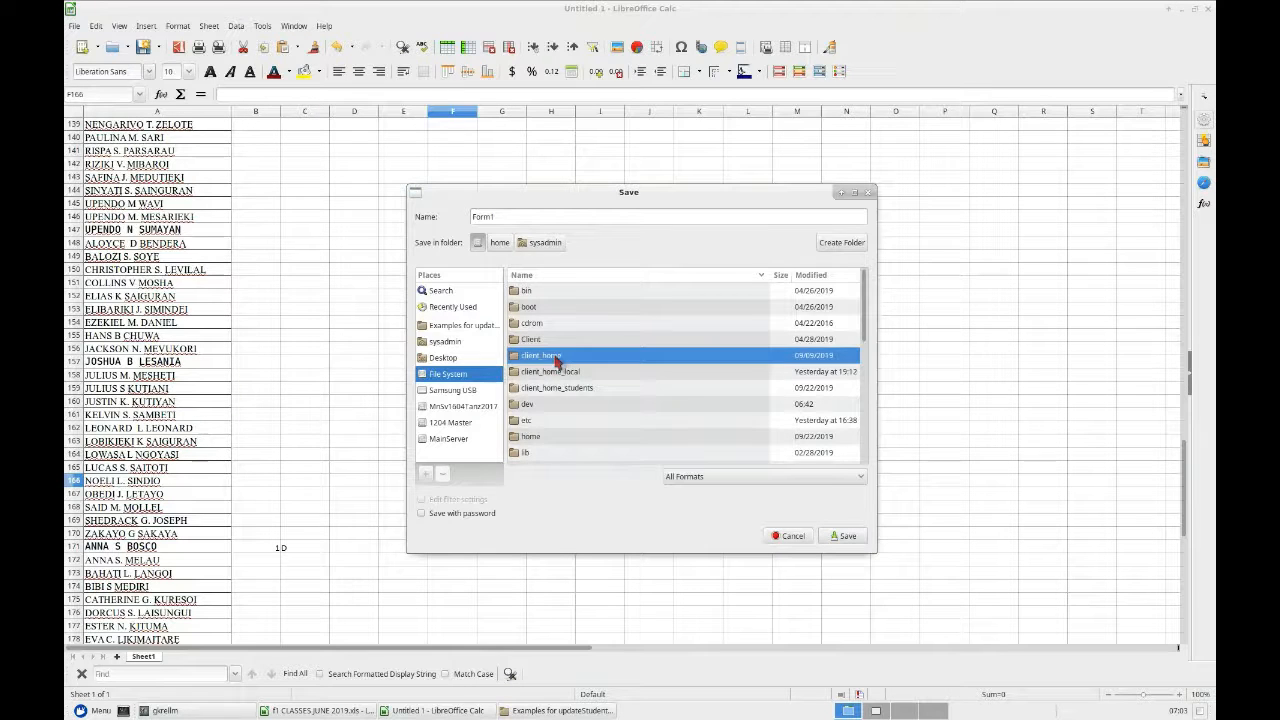
double_click(556, 361)
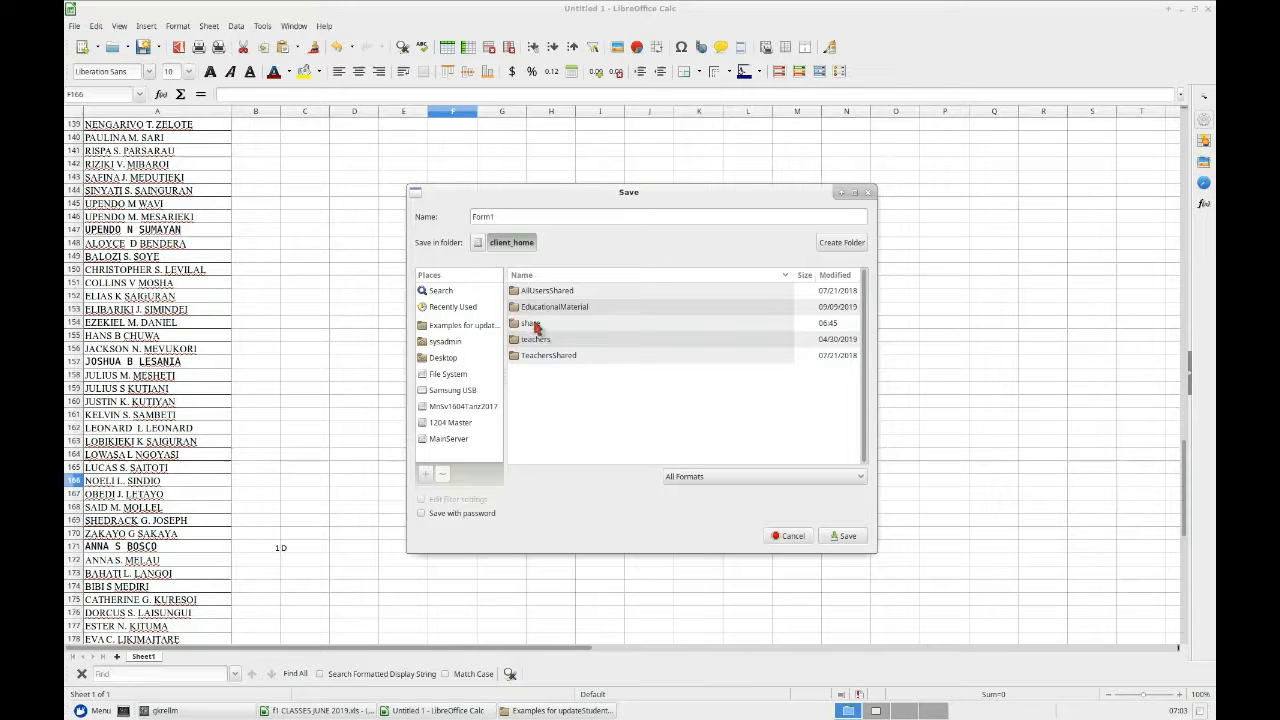
double_click(536, 326)
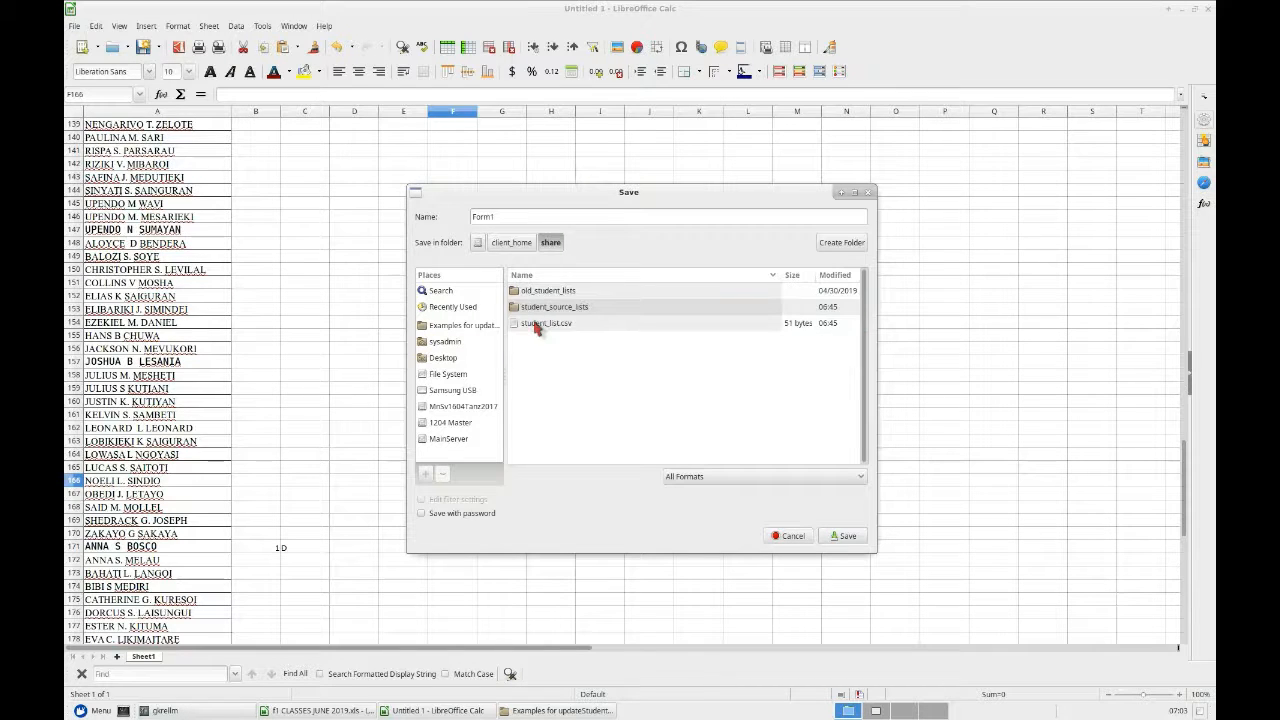
double_click(585, 310)
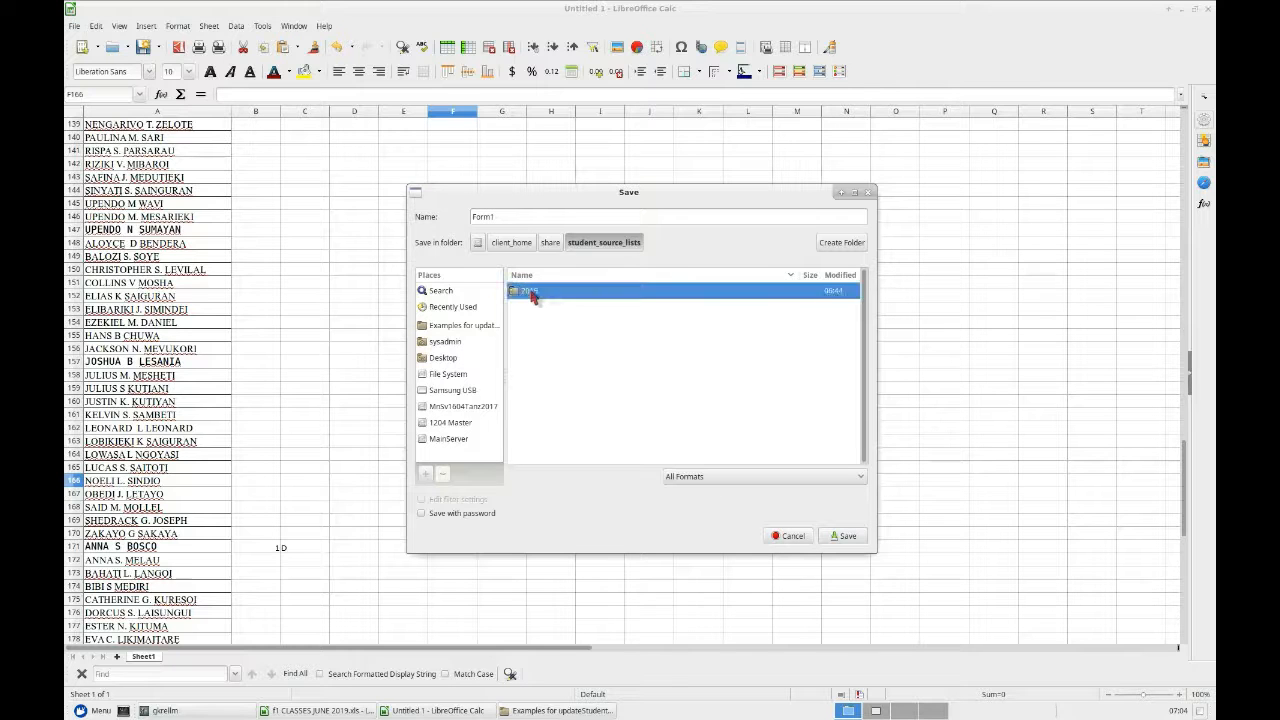
double_click(529, 291)
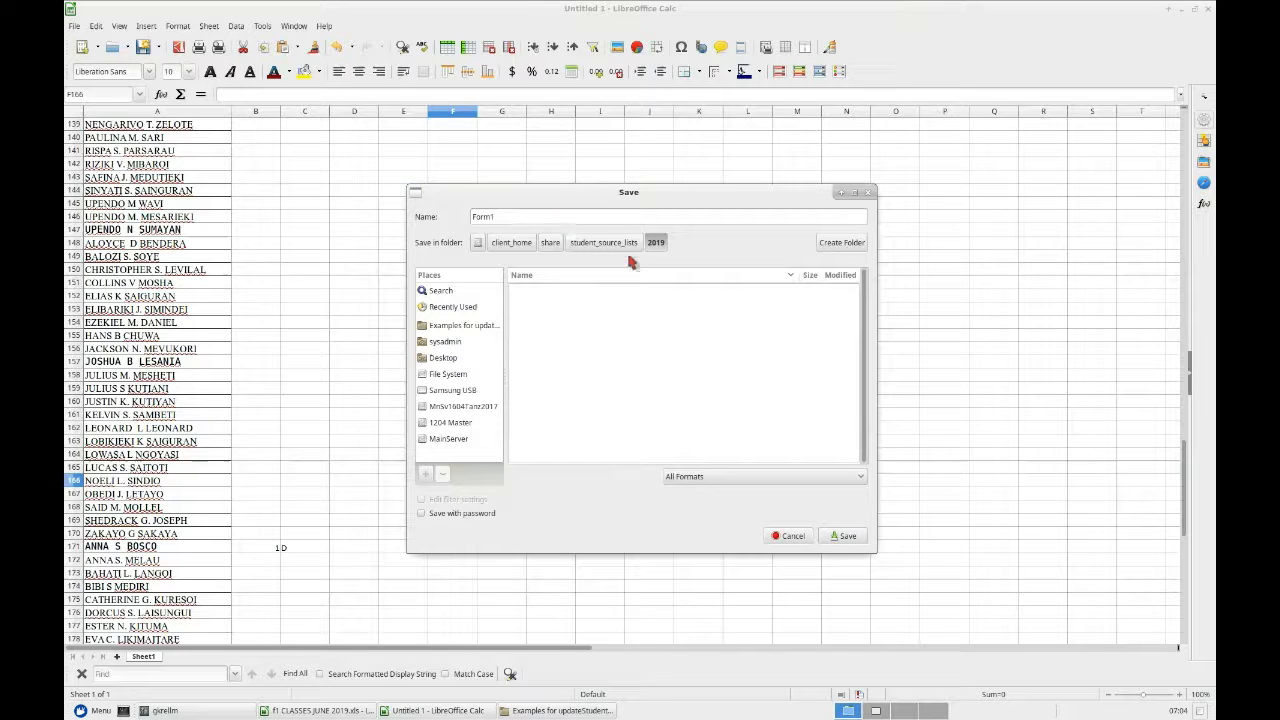
Step: Save the file in Text CSV (.csv) format, keeping the Unicode (UTF-8) character set and the other default export options
left_click(752, 480)
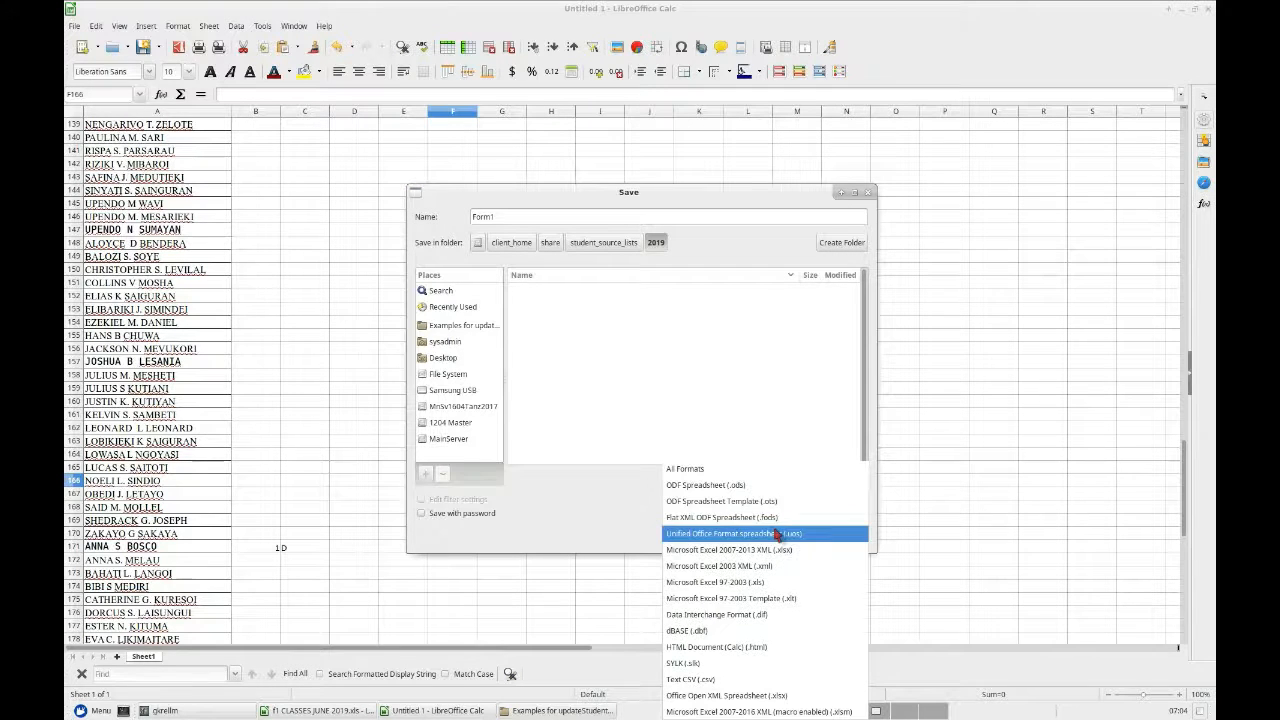
left_click(701, 680)
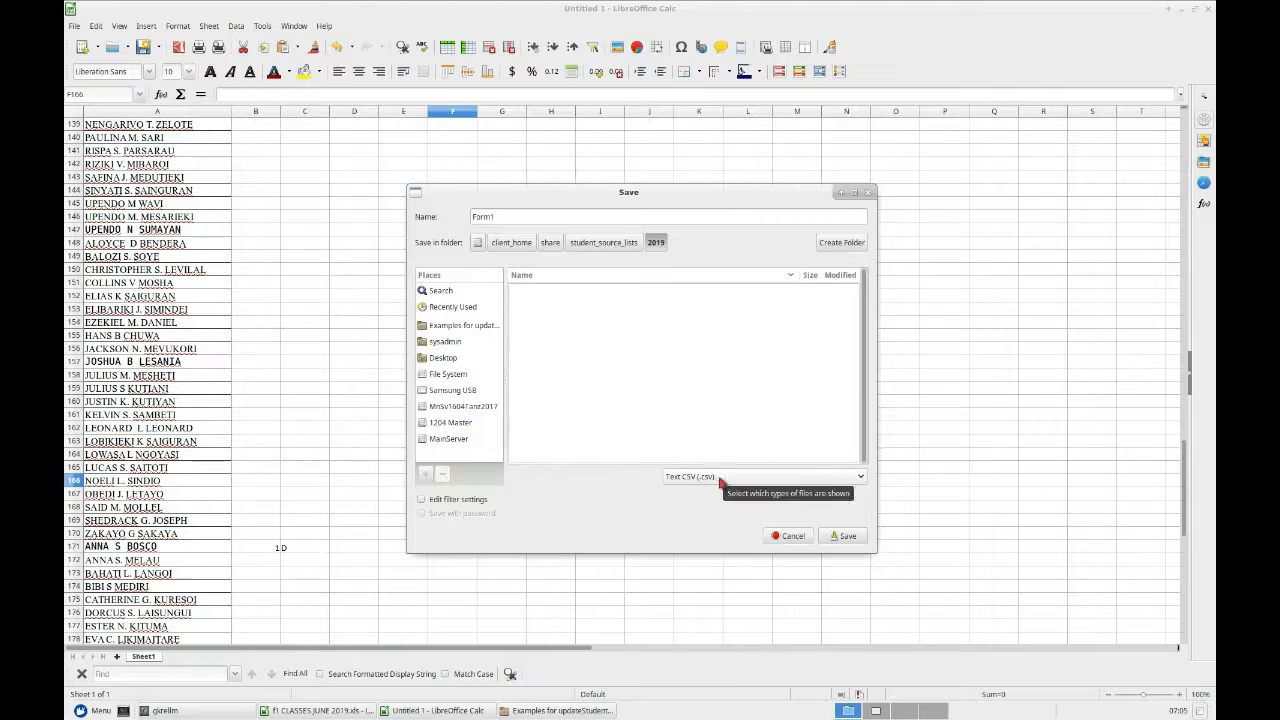
left_click(842, 536)
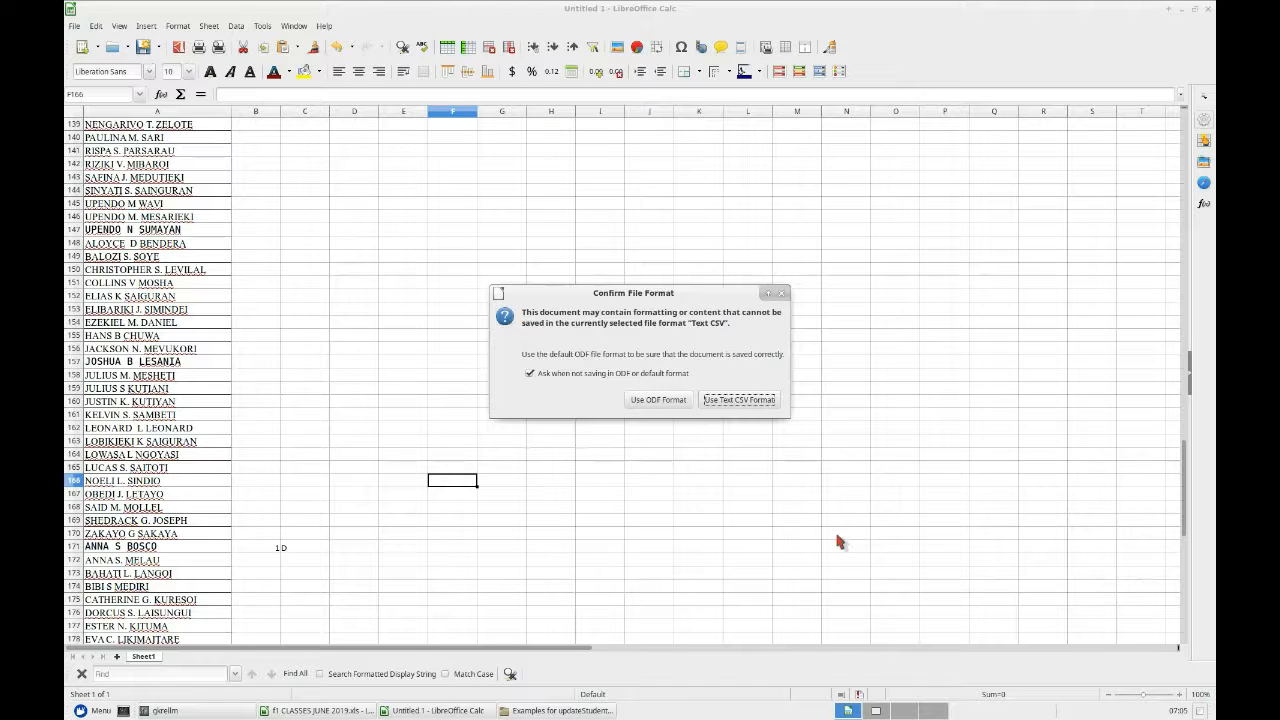
left_click(745, 402)
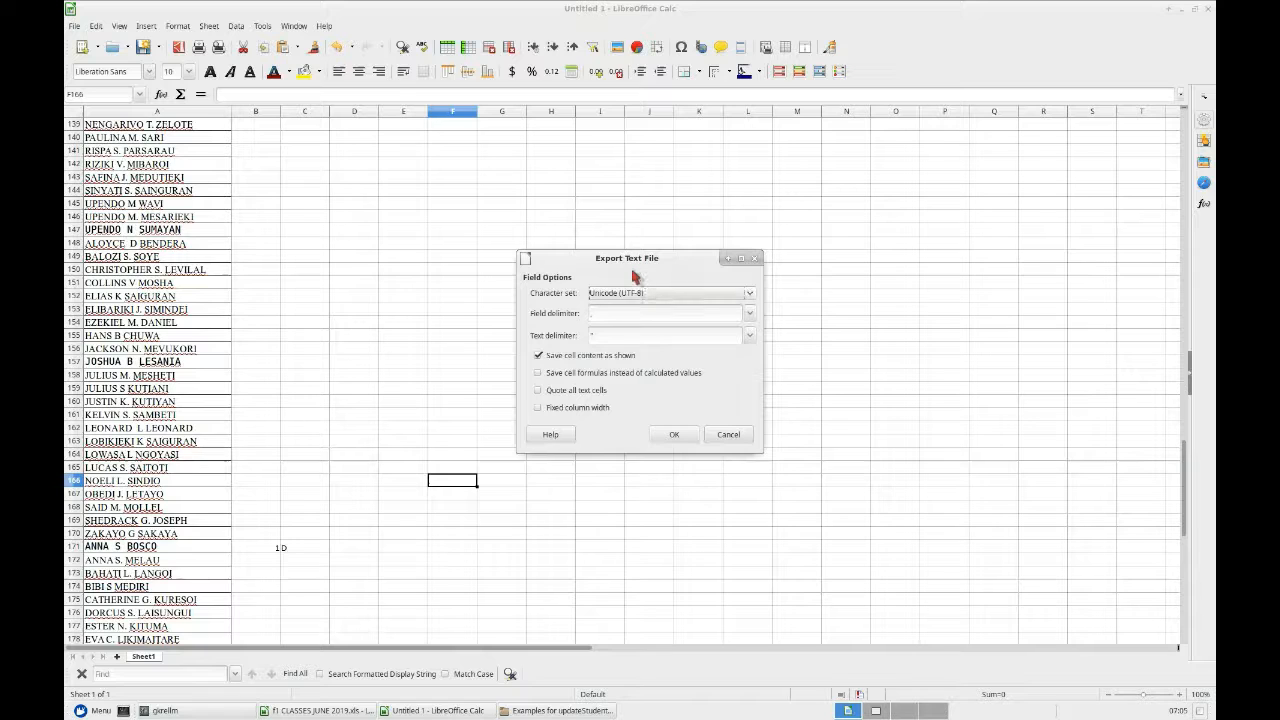
left_click(674, 436)
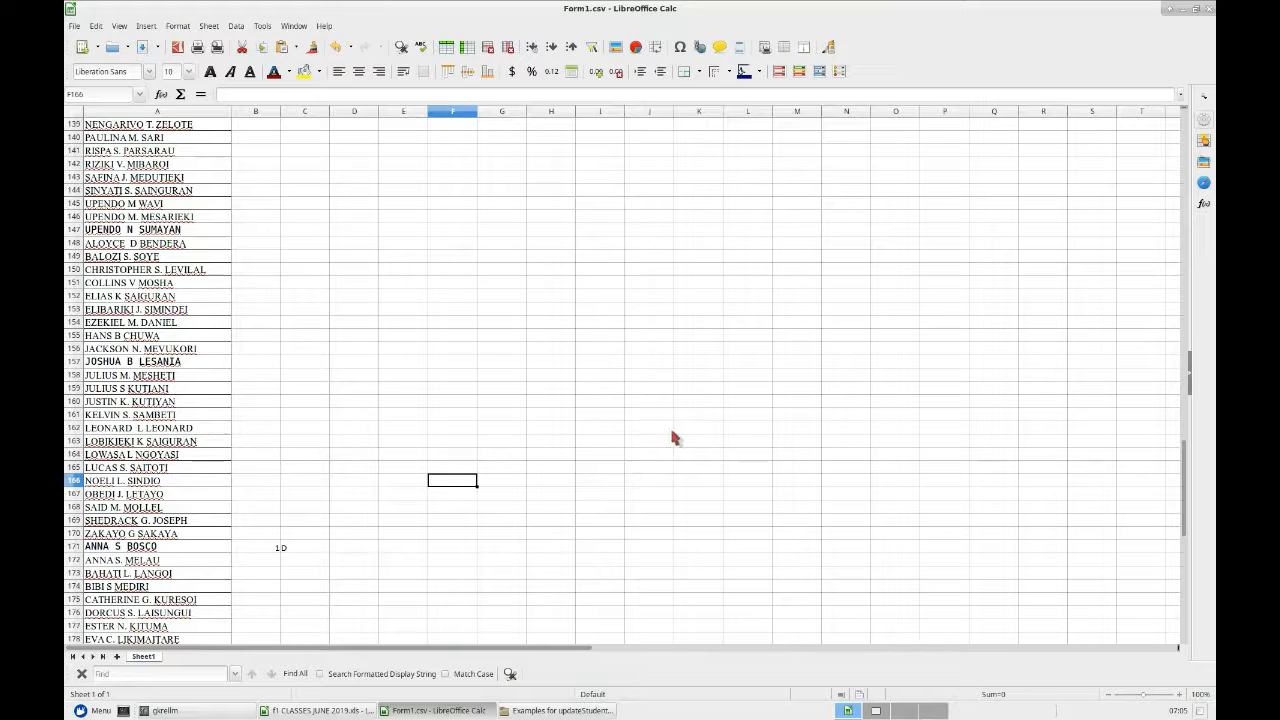
right_click(1206, 711)
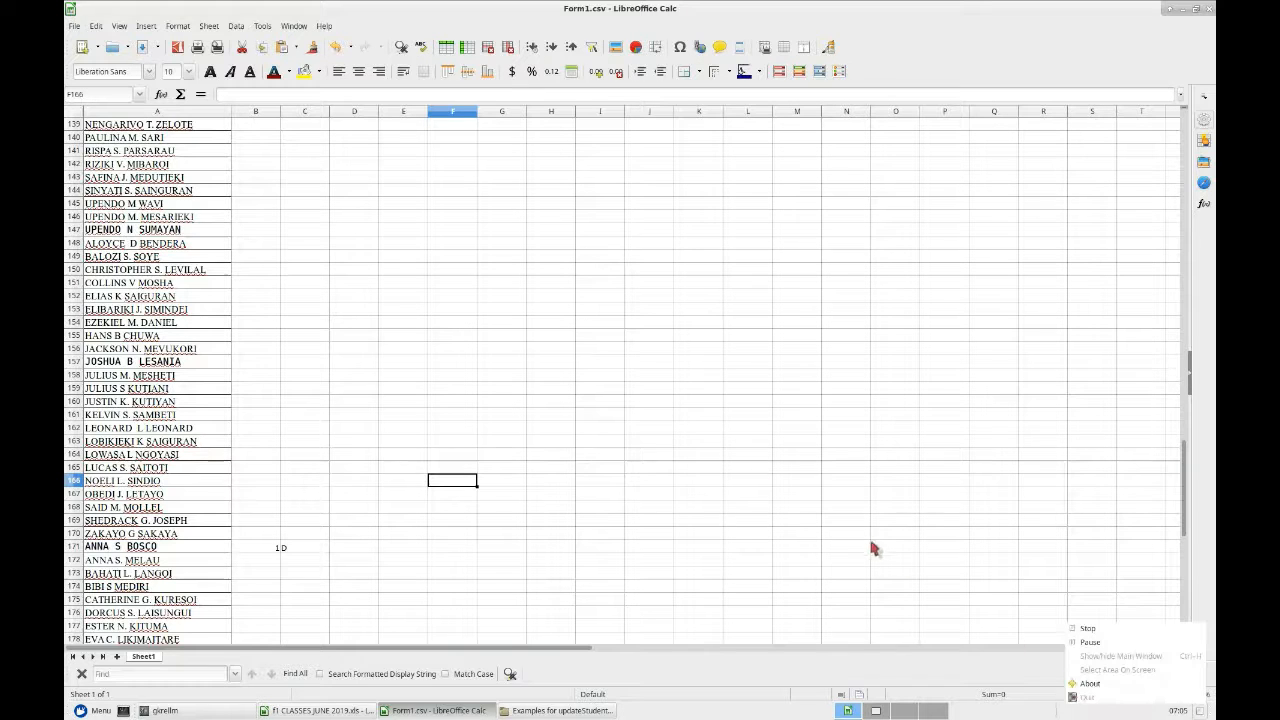
left_click(1087, 628)
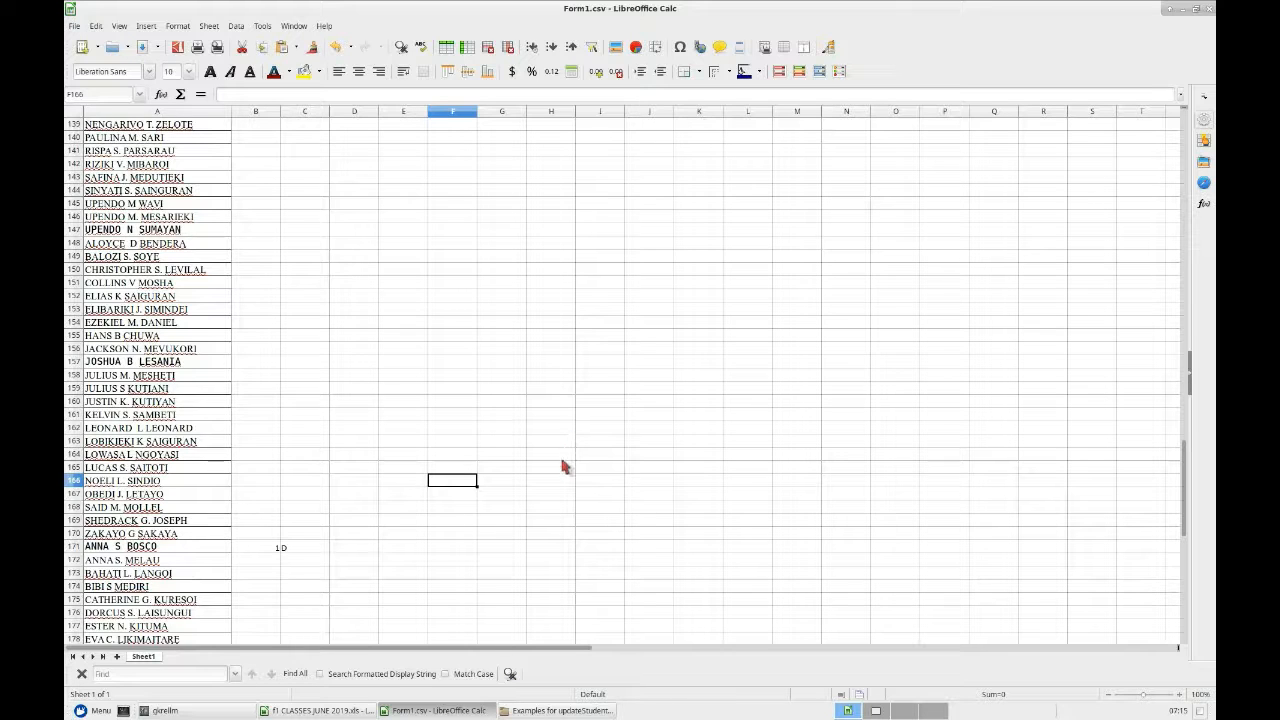
Step: Compare the stream sections of f1 CLASSES JUNE 2019.xls with the Name, Form and Stream entries in Form1.csv
left_click(330, 712)
scroll(240, 377, "up", 15)
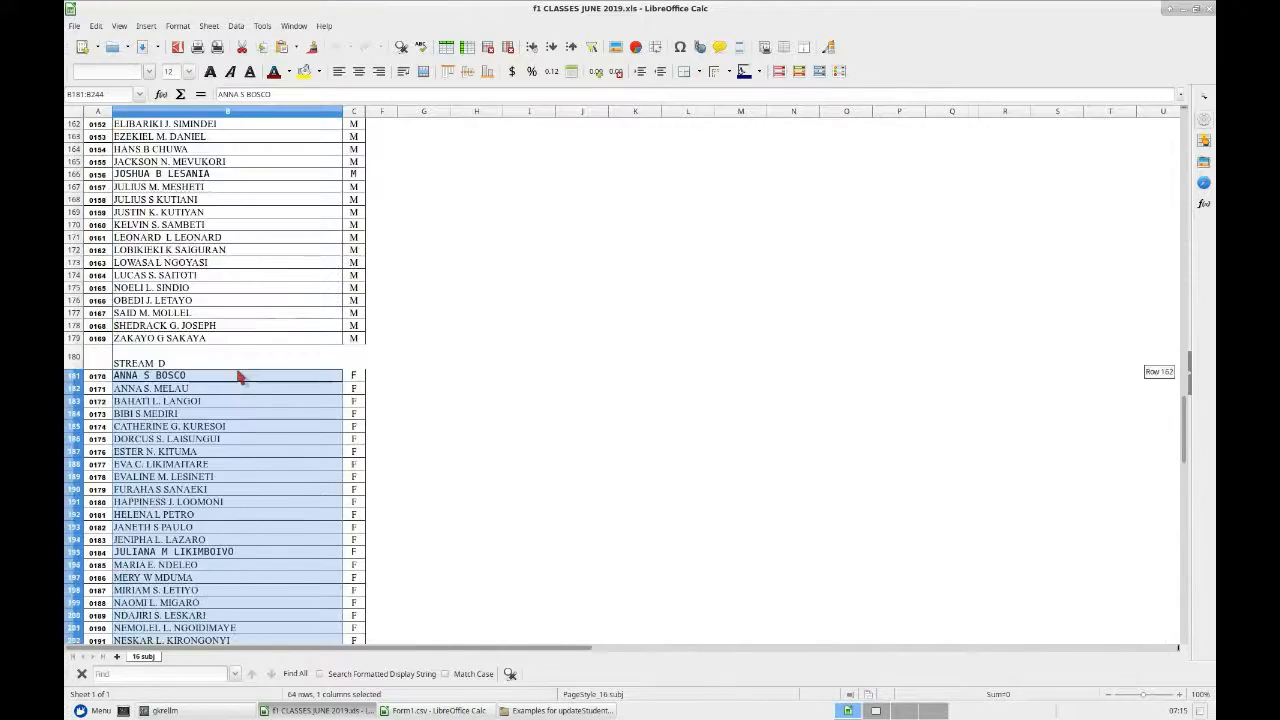
scroll(238, 380, "up", 20)
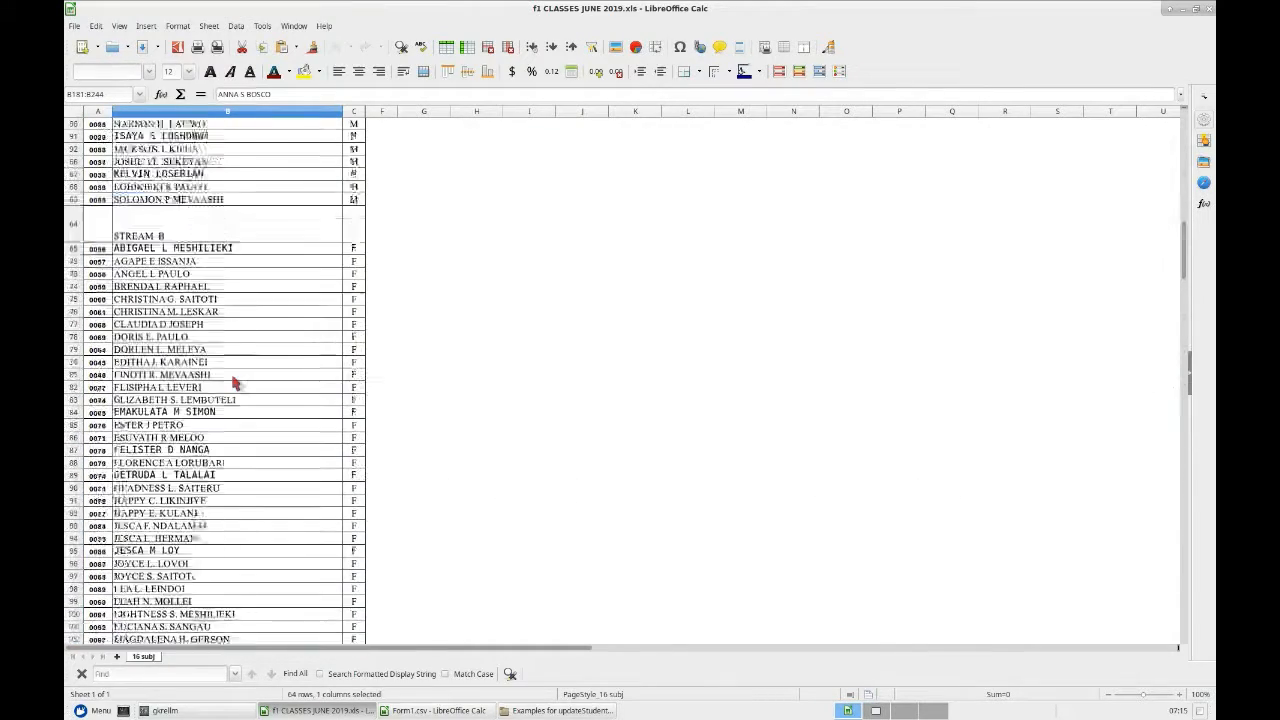
scroll(236, 383, "up", 20)
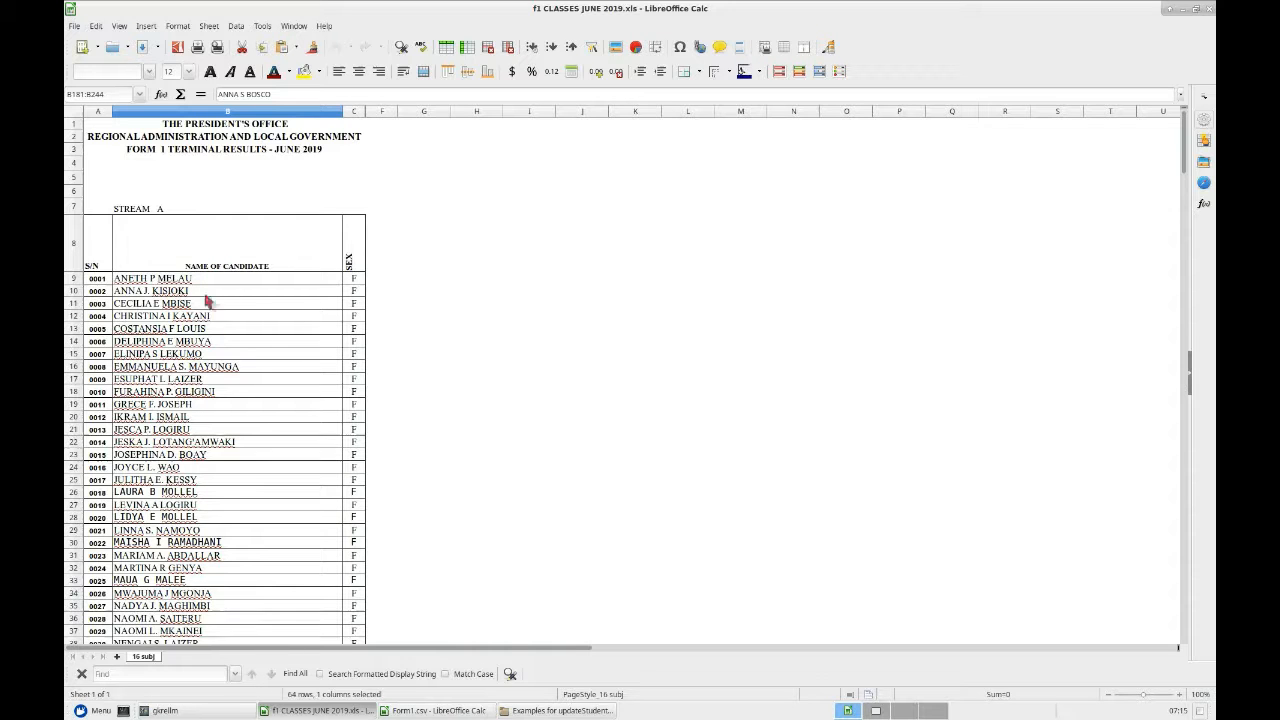
left_click(457, 712)
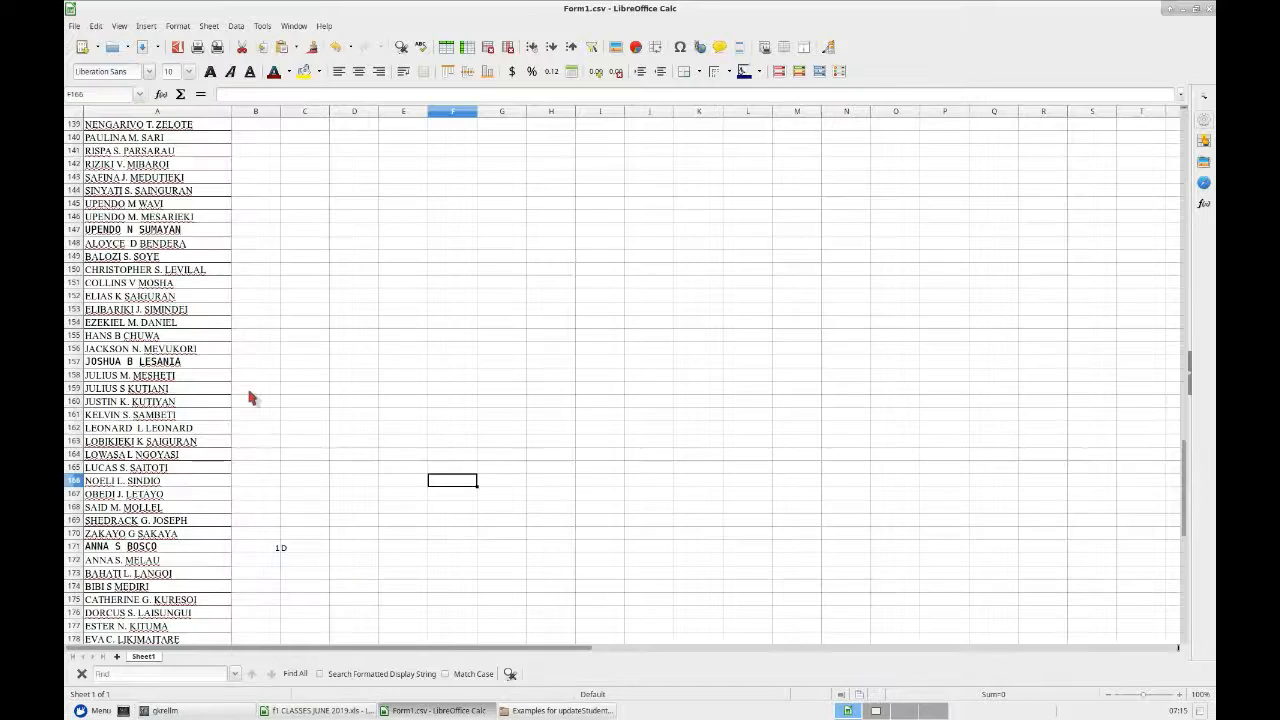
scroll(249, 398, "up", 20)
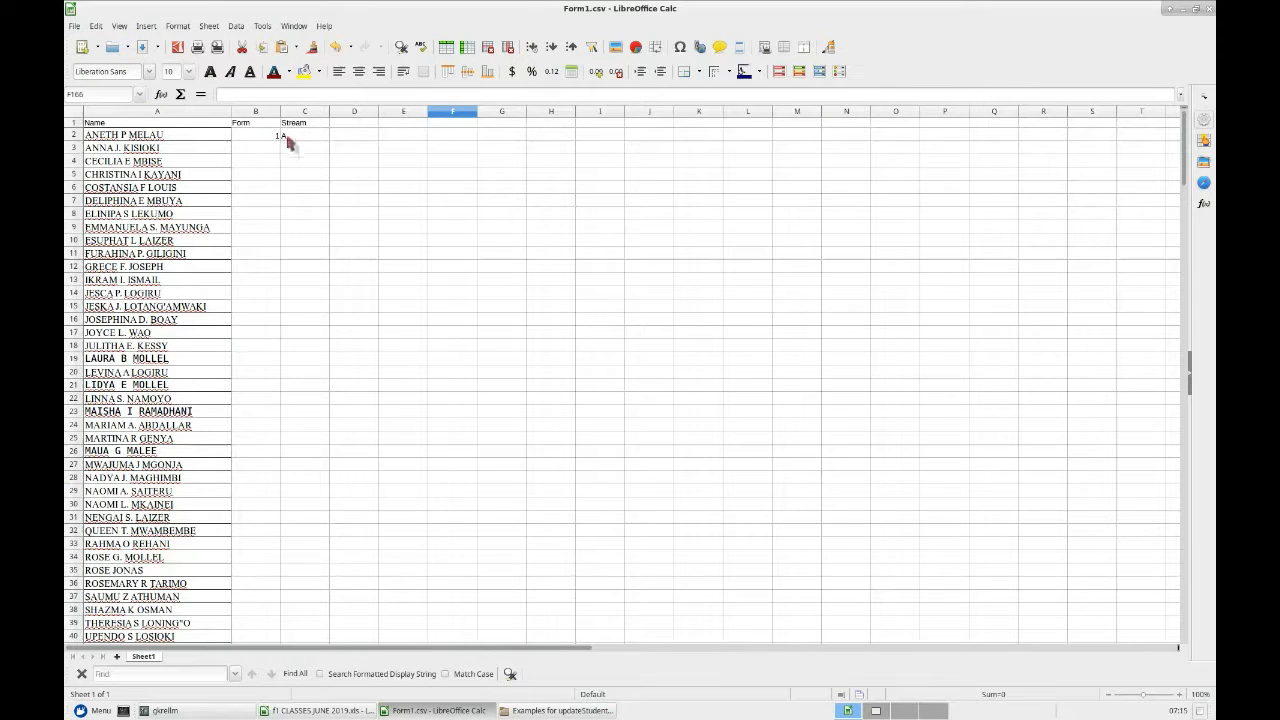
scroll(268, 263, "down", 11)
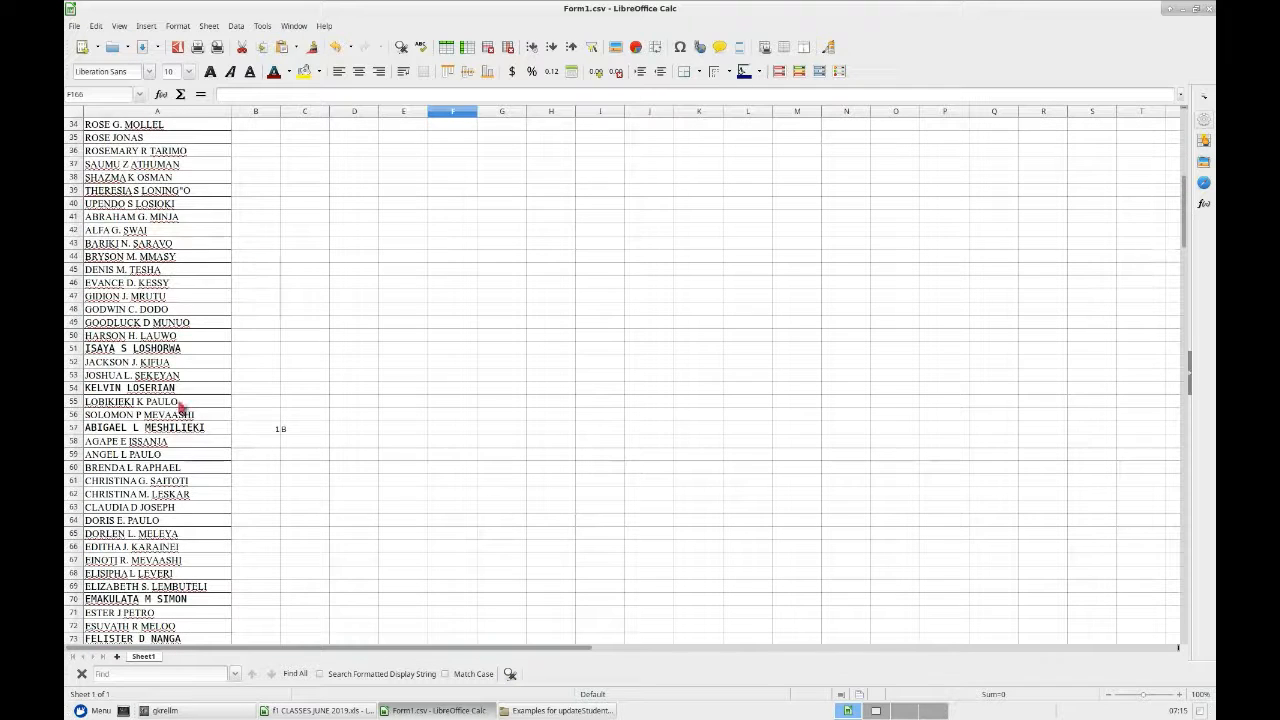
scroll(297, 440, "down", 10)
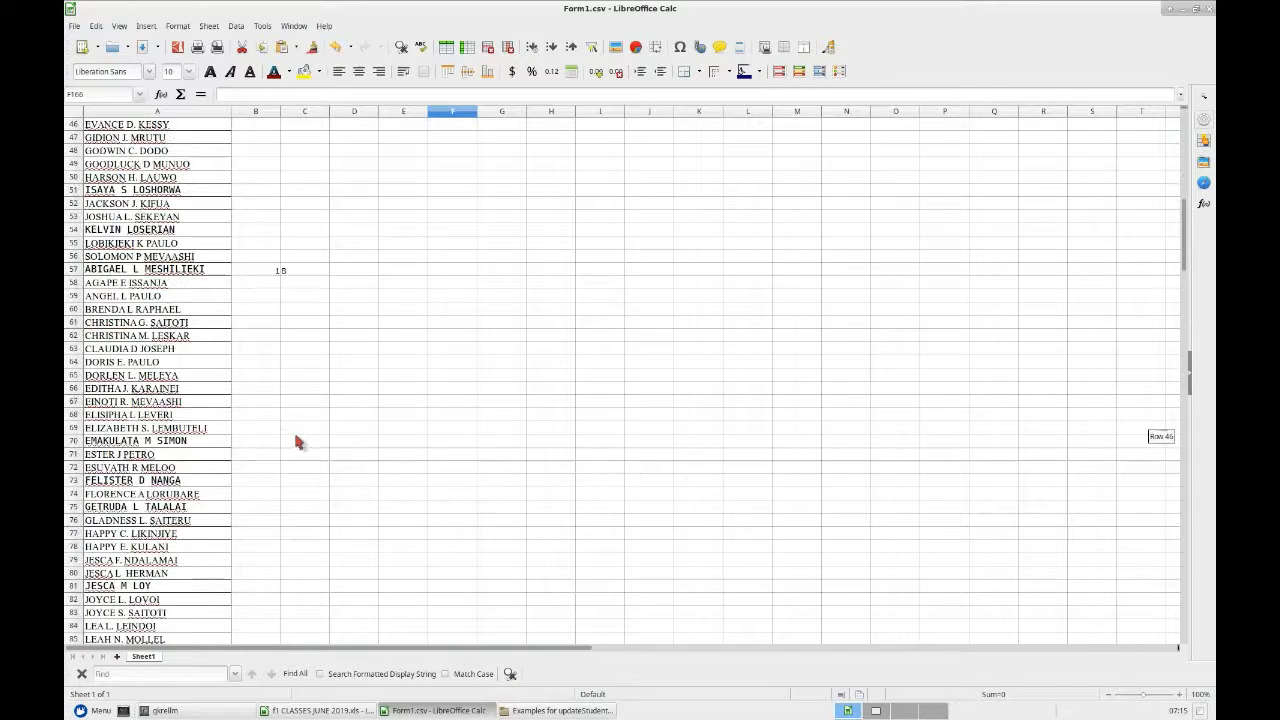
scroll(295, 441, "down", 4)
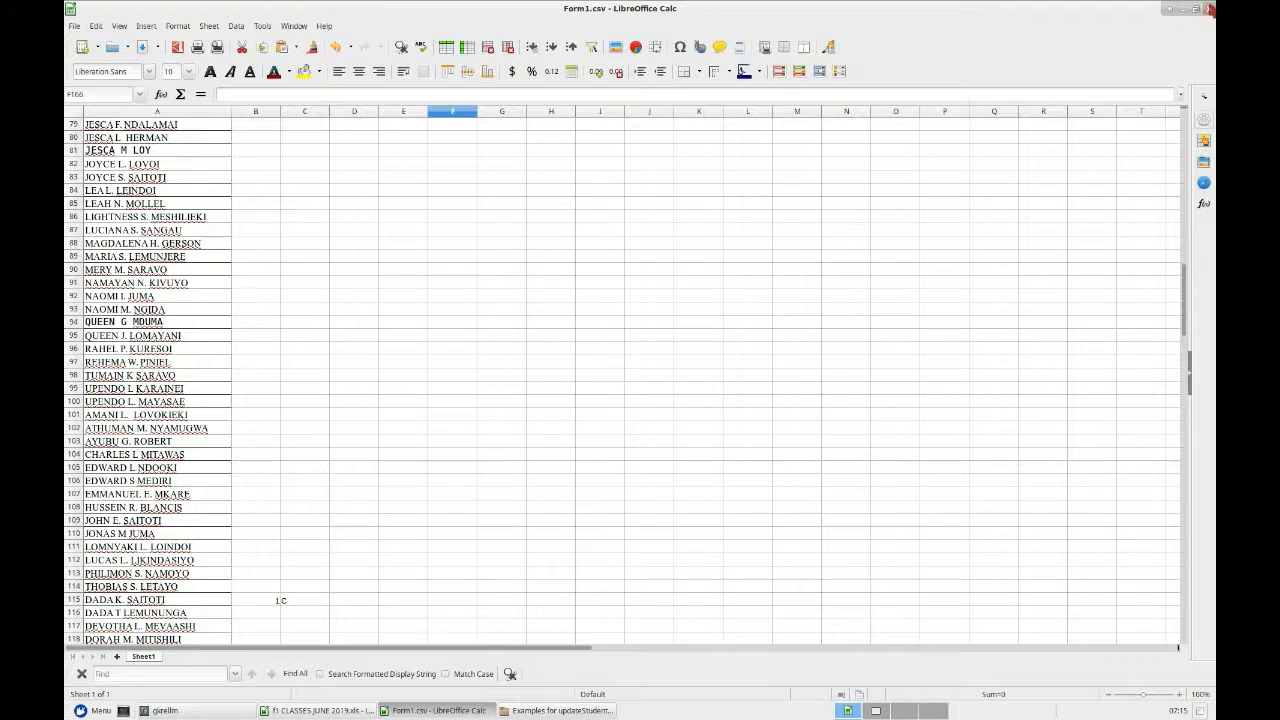
Step: Close both spreadsheets and run the updateStudentList command in a new terminal window
left_click(1210, 9)
left_click(1209, 8)
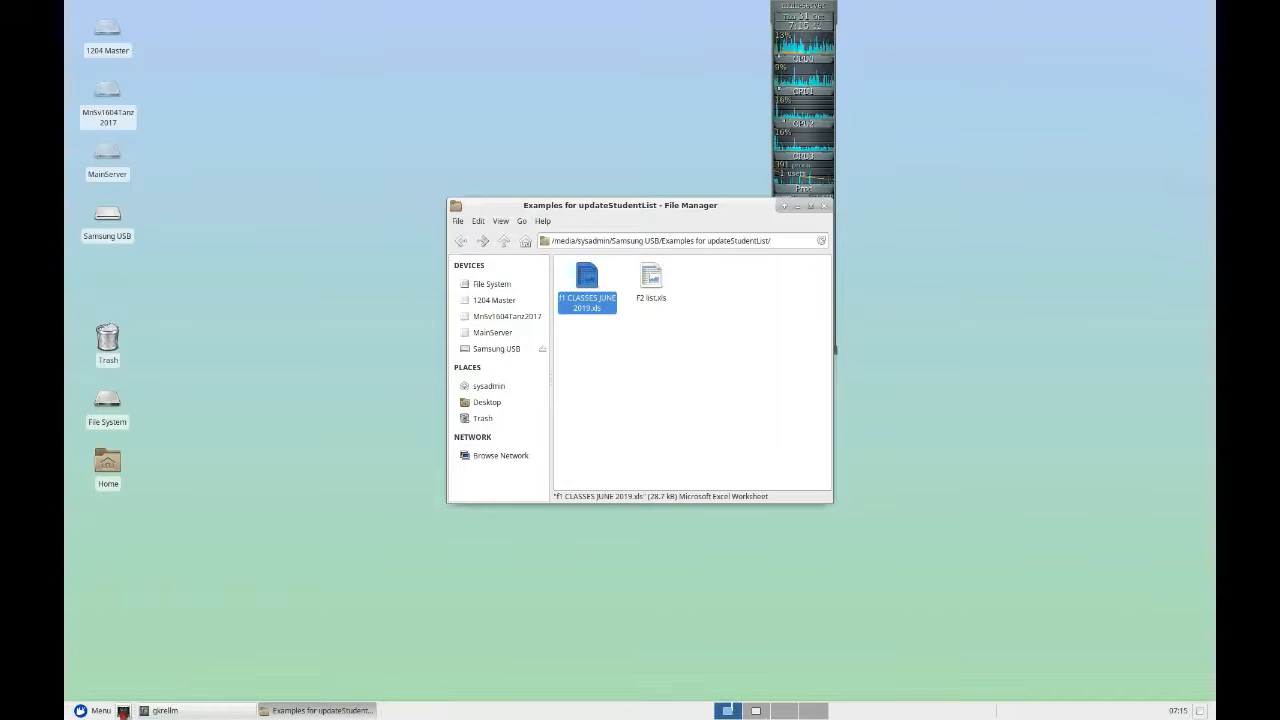
left_click(123, 711)
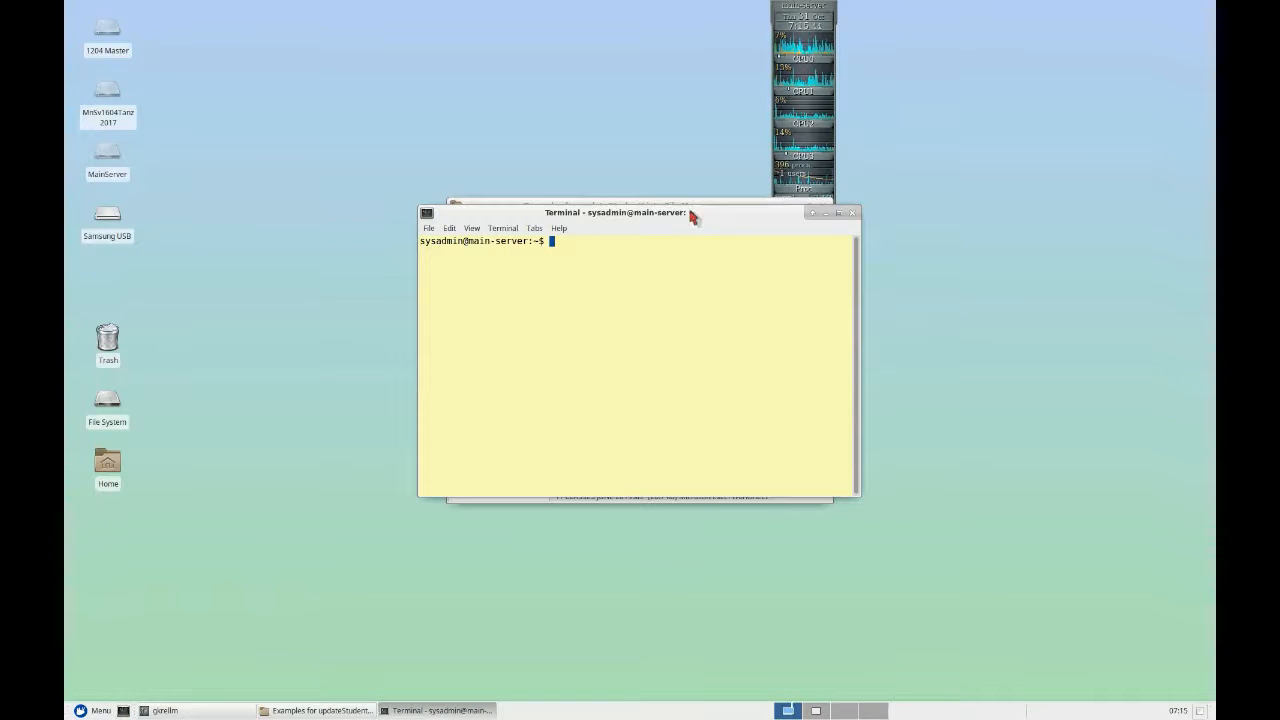
left_click_drag(694, 214, 453, 97)
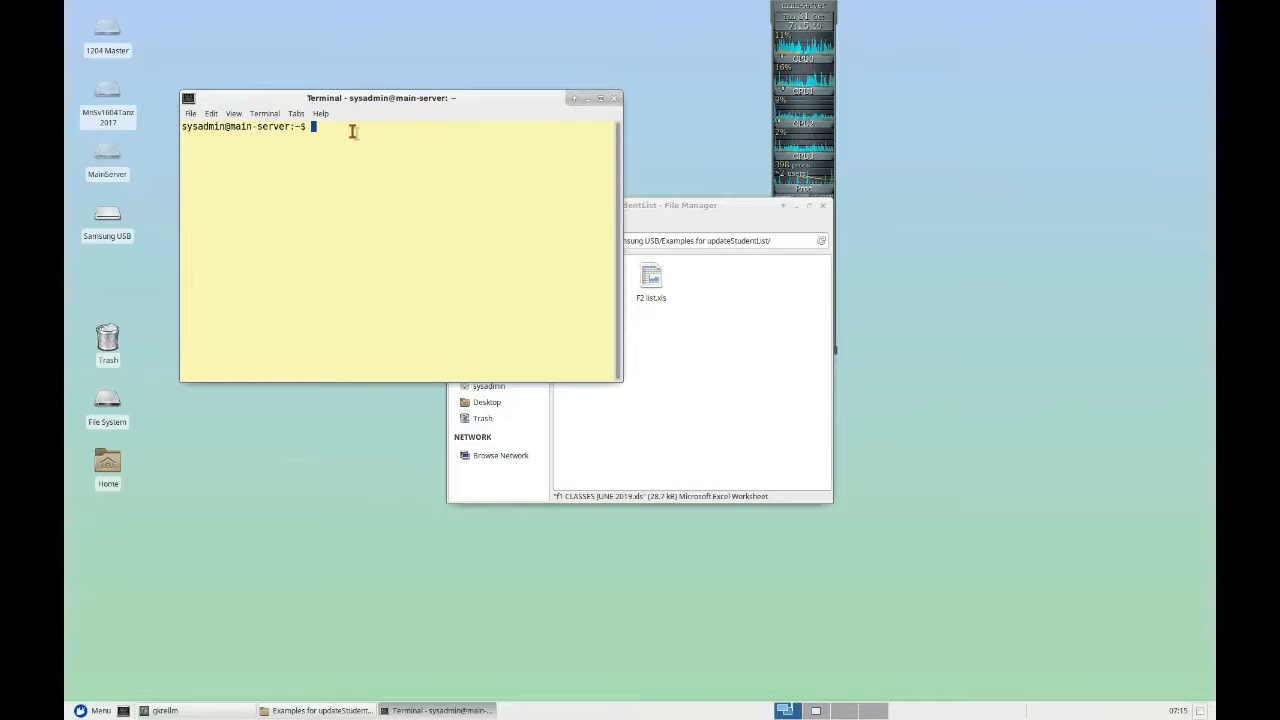
type("u")
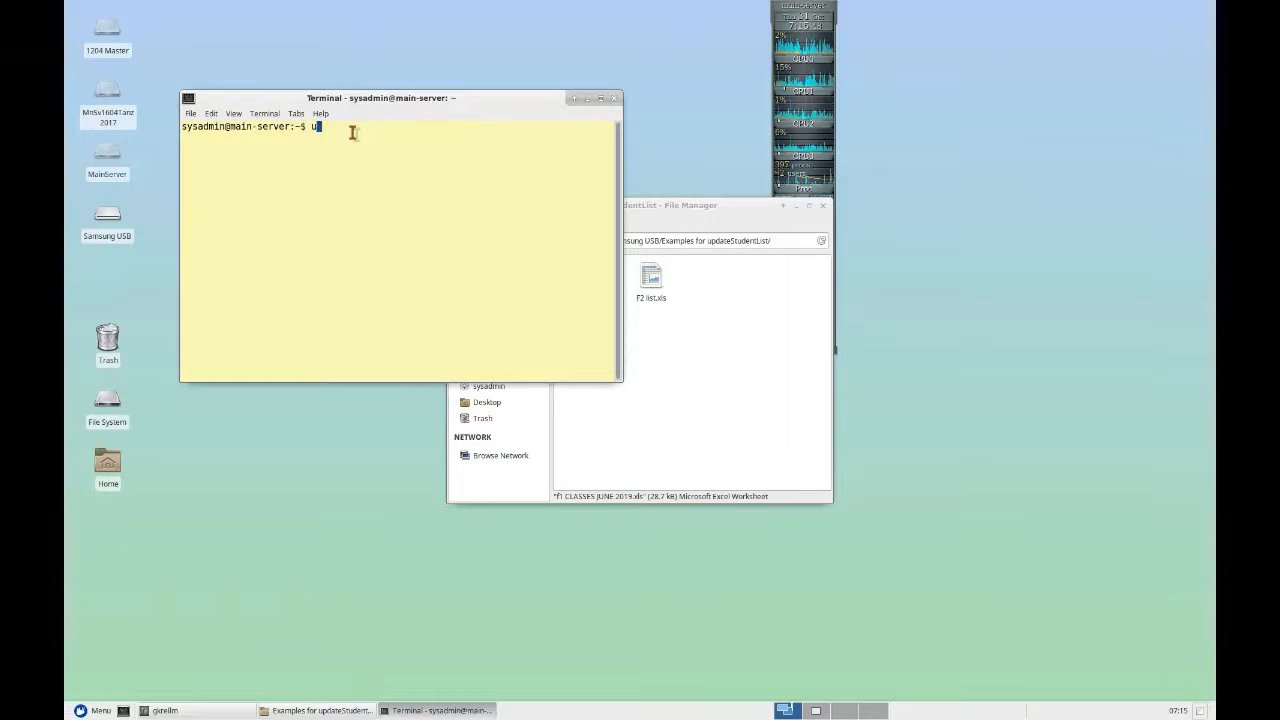
type("pdateStu")
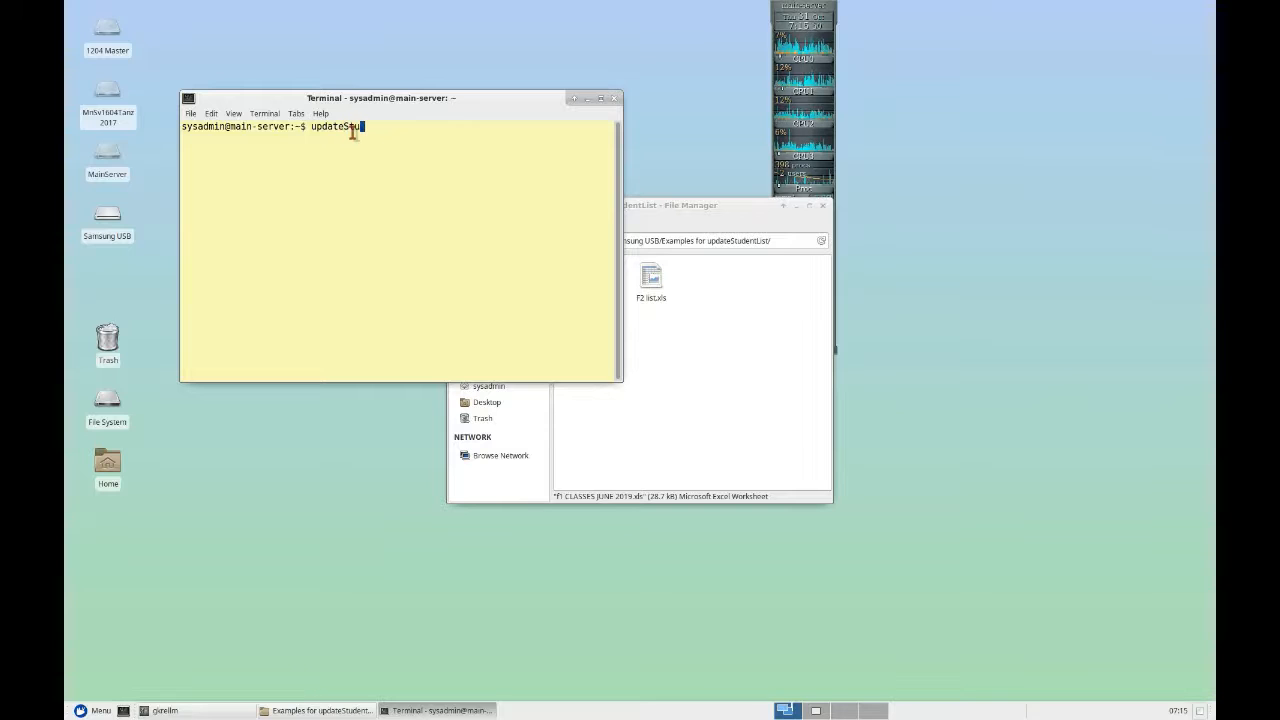
type("dentList")
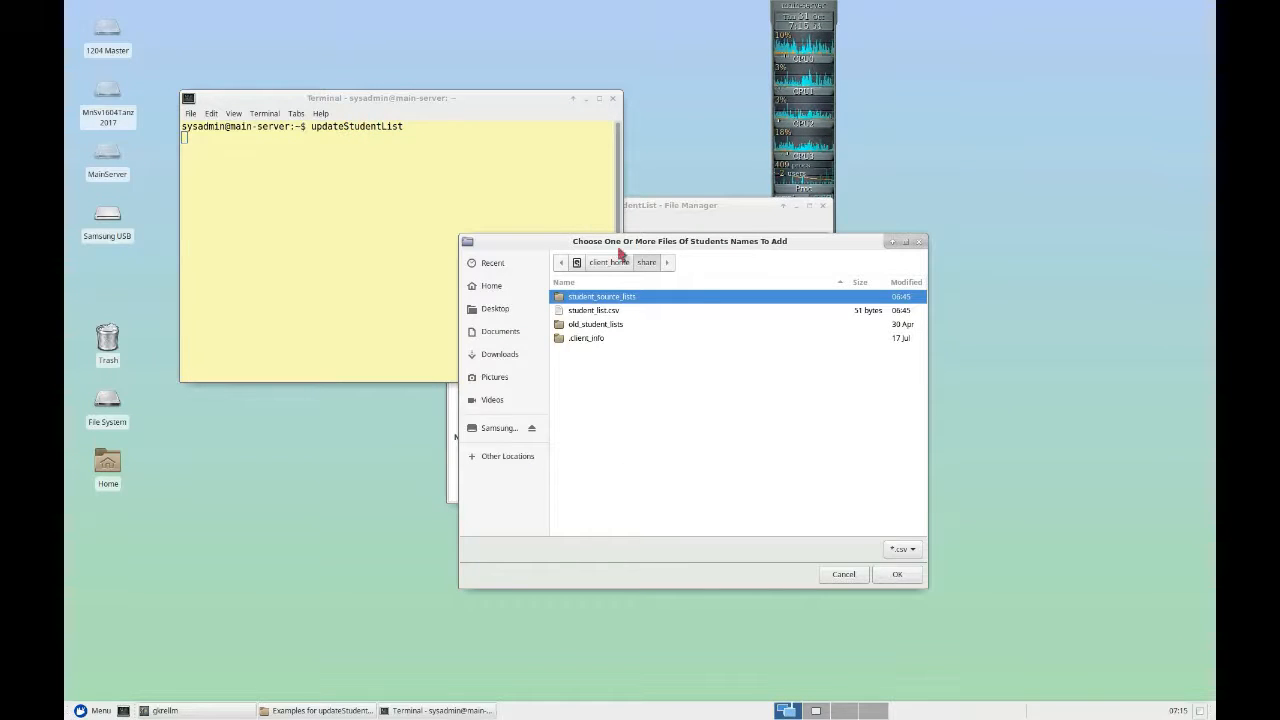
Step: Choose Form1.csv from the student_source_lists/2019 folder as the file of student names to add
double_click(581, 298)
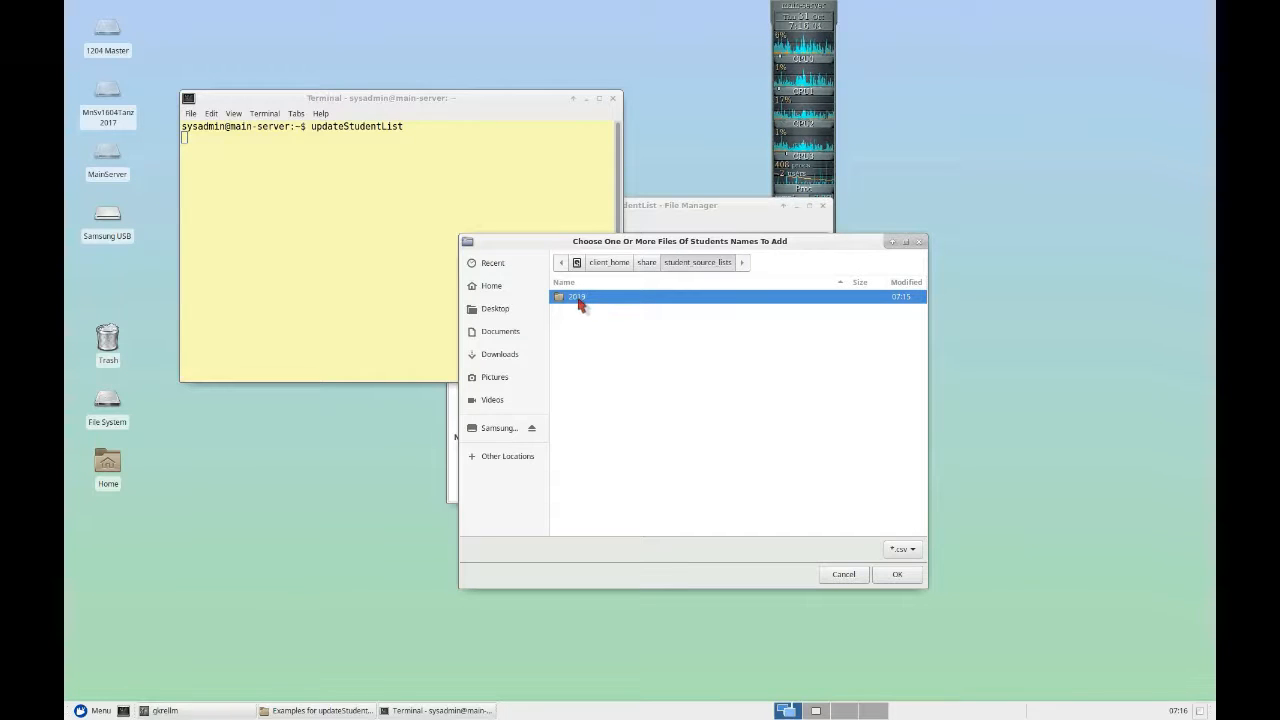
double_click(578, 298)
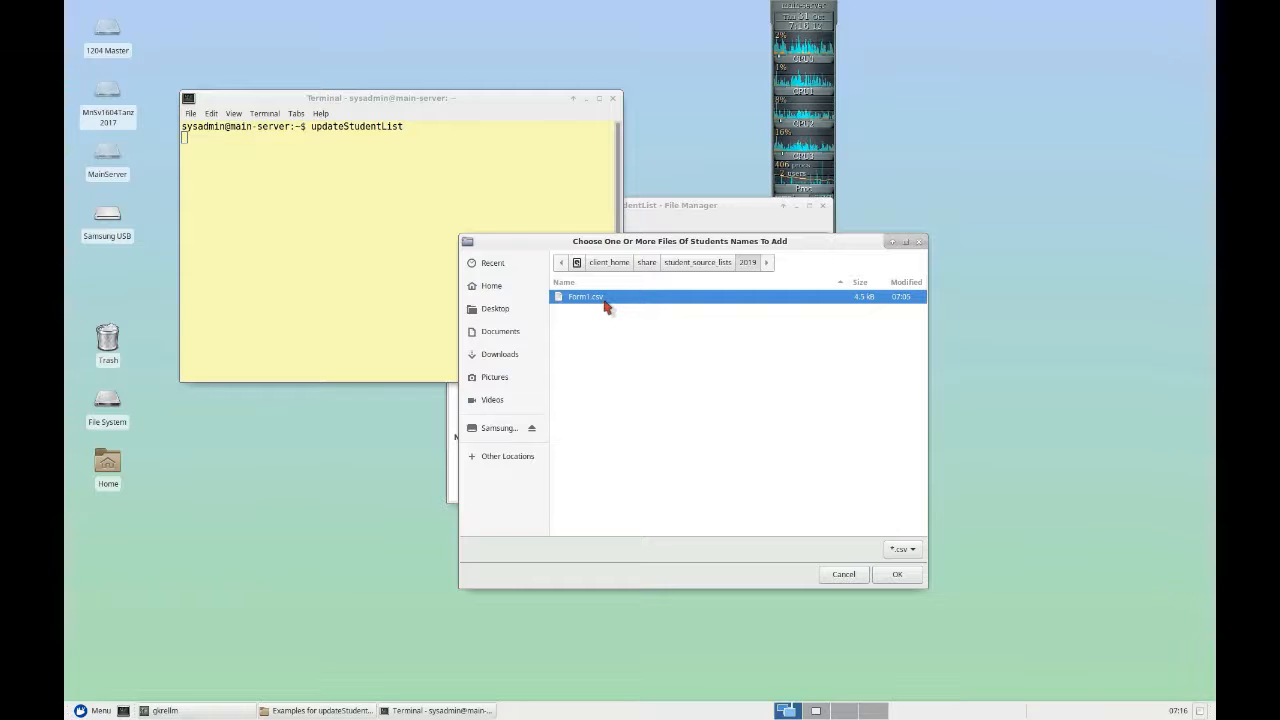
left_click(897, 578)
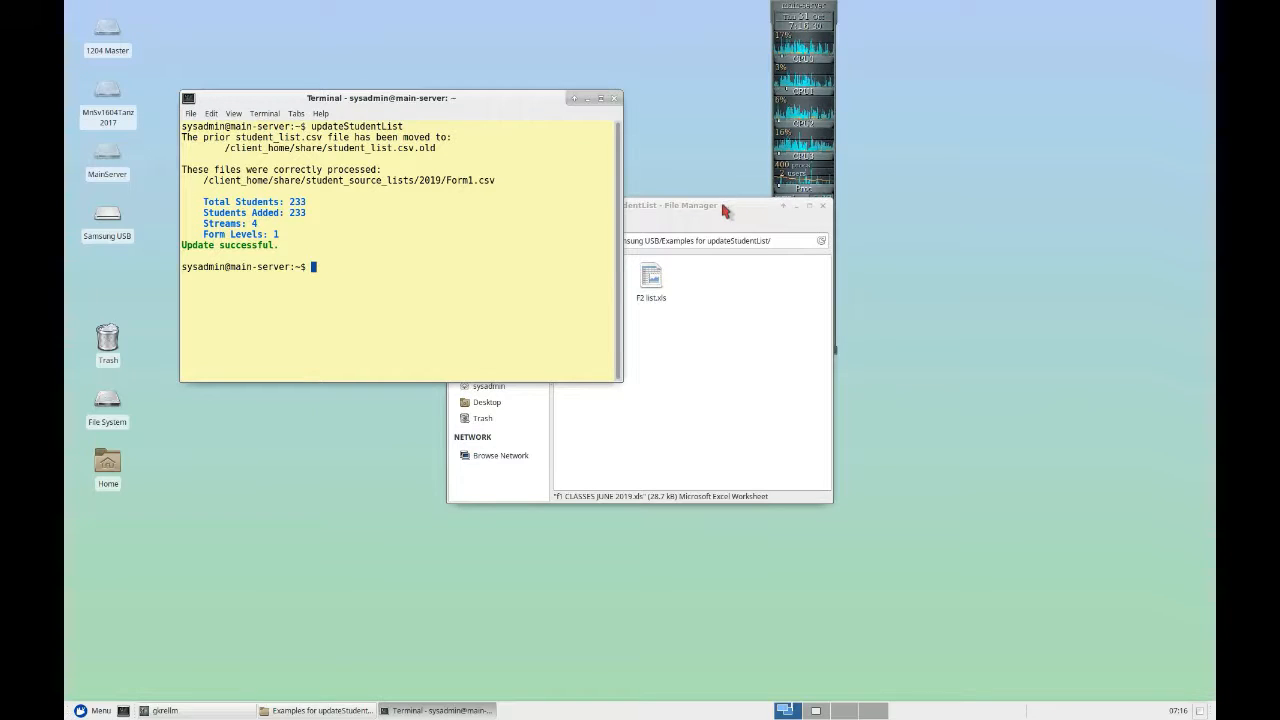
Step: Open student_list.csv from the /client_home/share folder, accepting the default text import settings
left_click(667, 206)
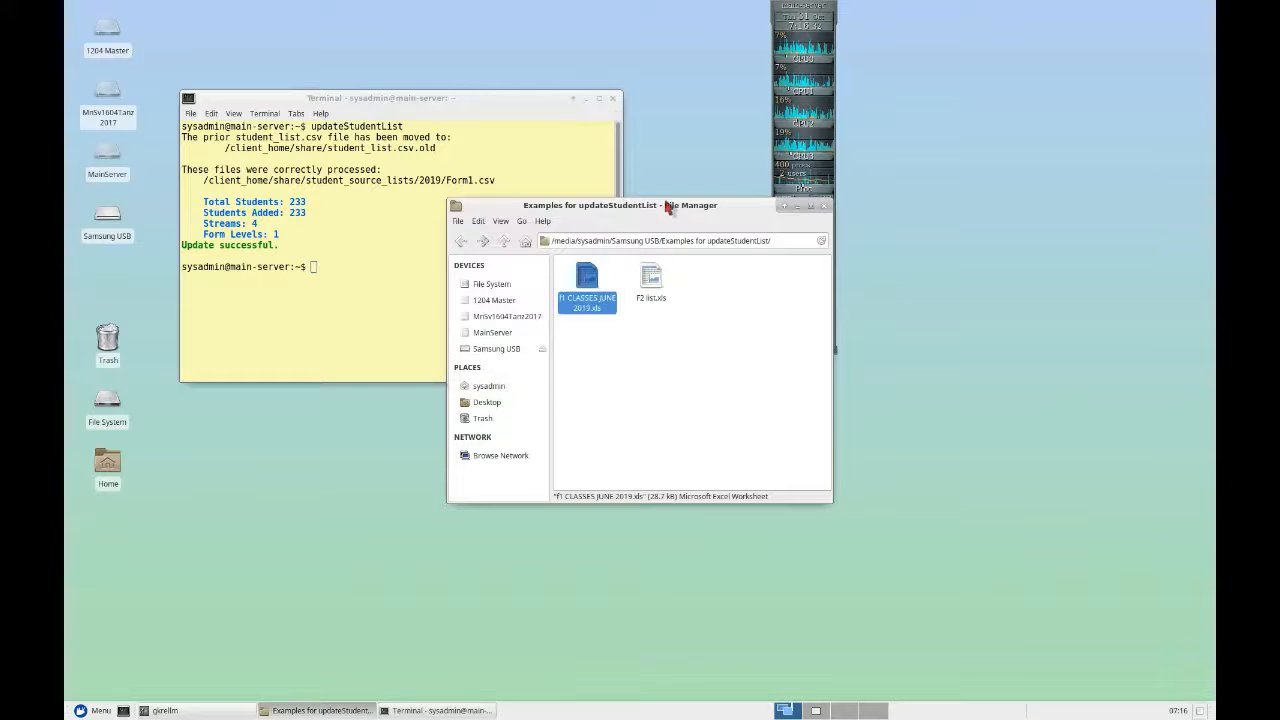
left_click(499, 287)
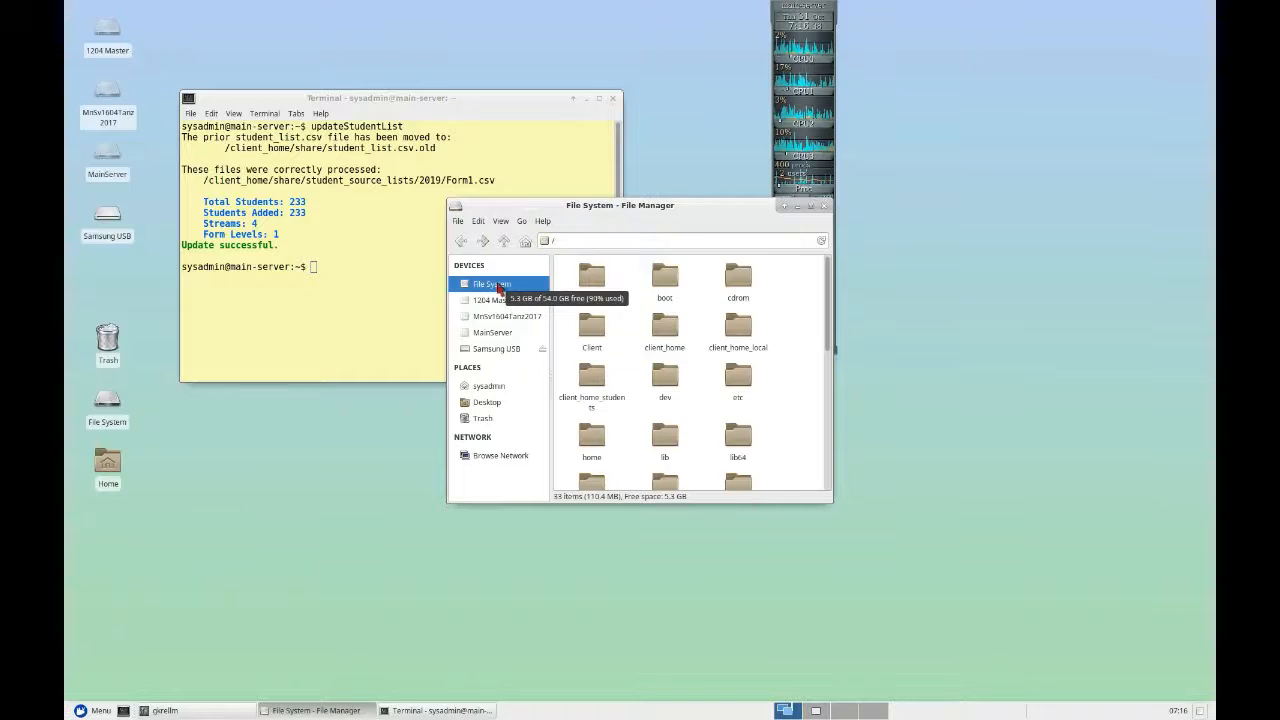
double_click(665, 333)
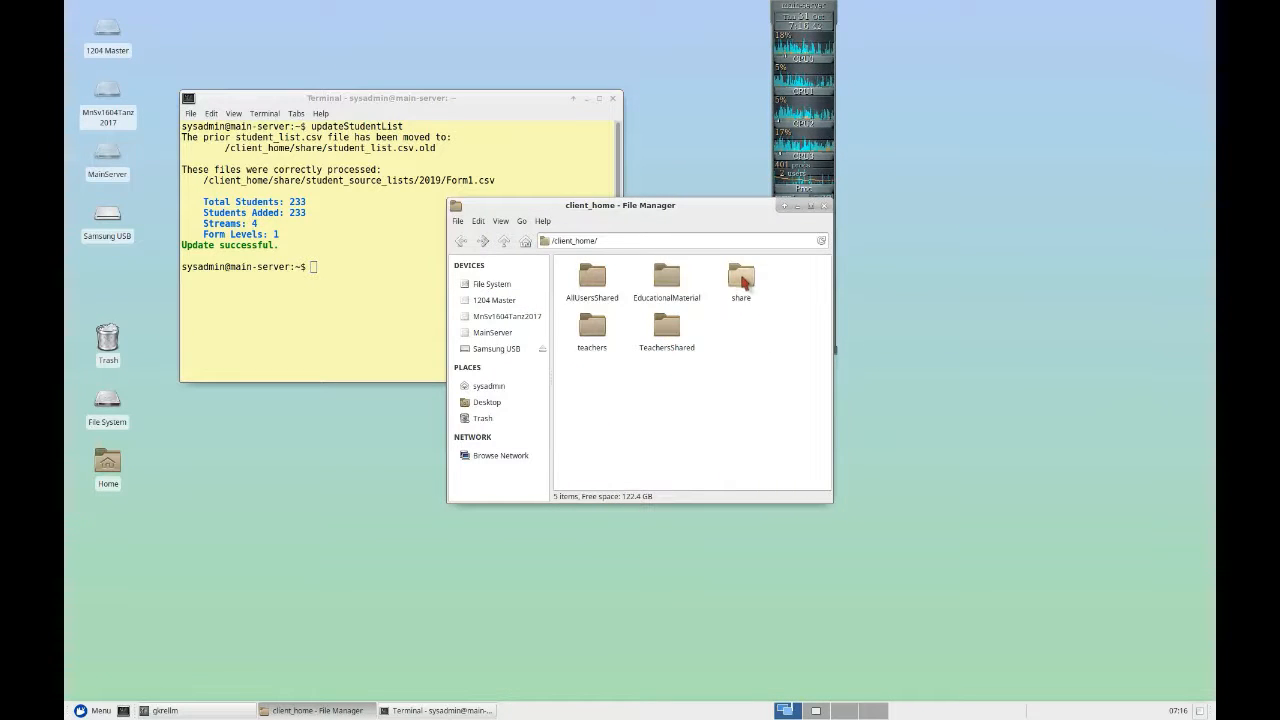
double_click(742, 282)
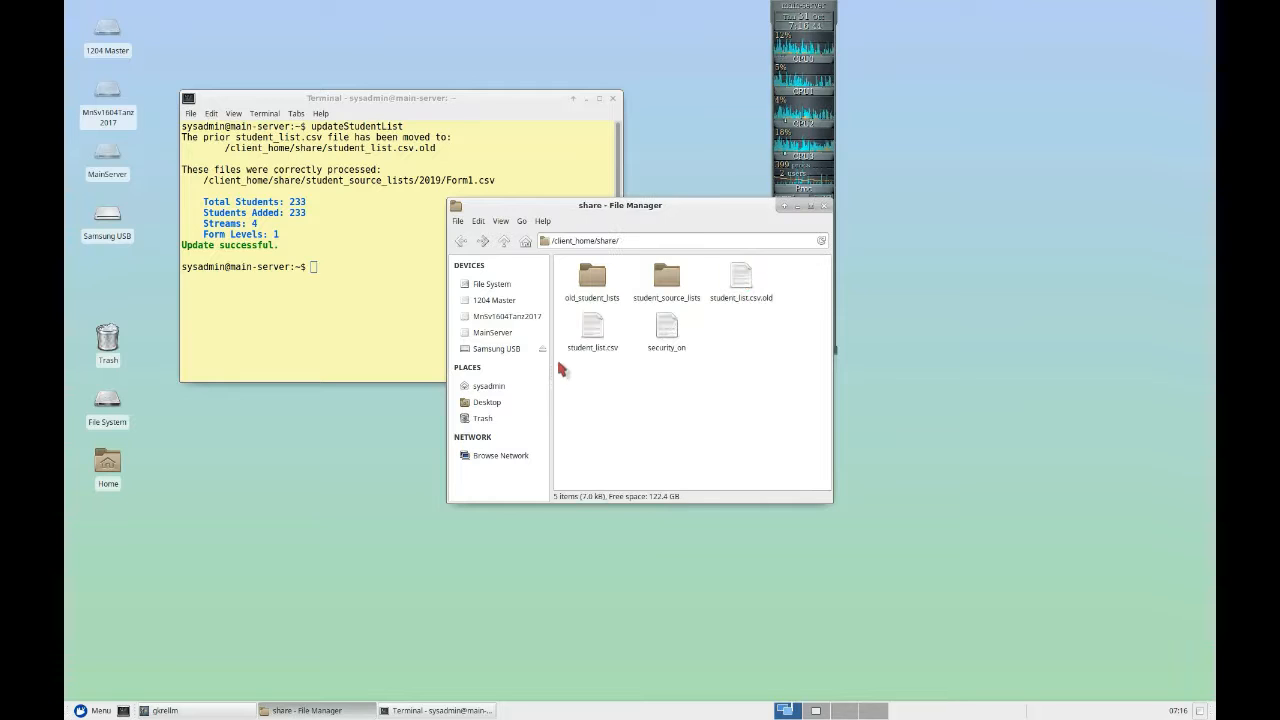
double_click(593, 330)
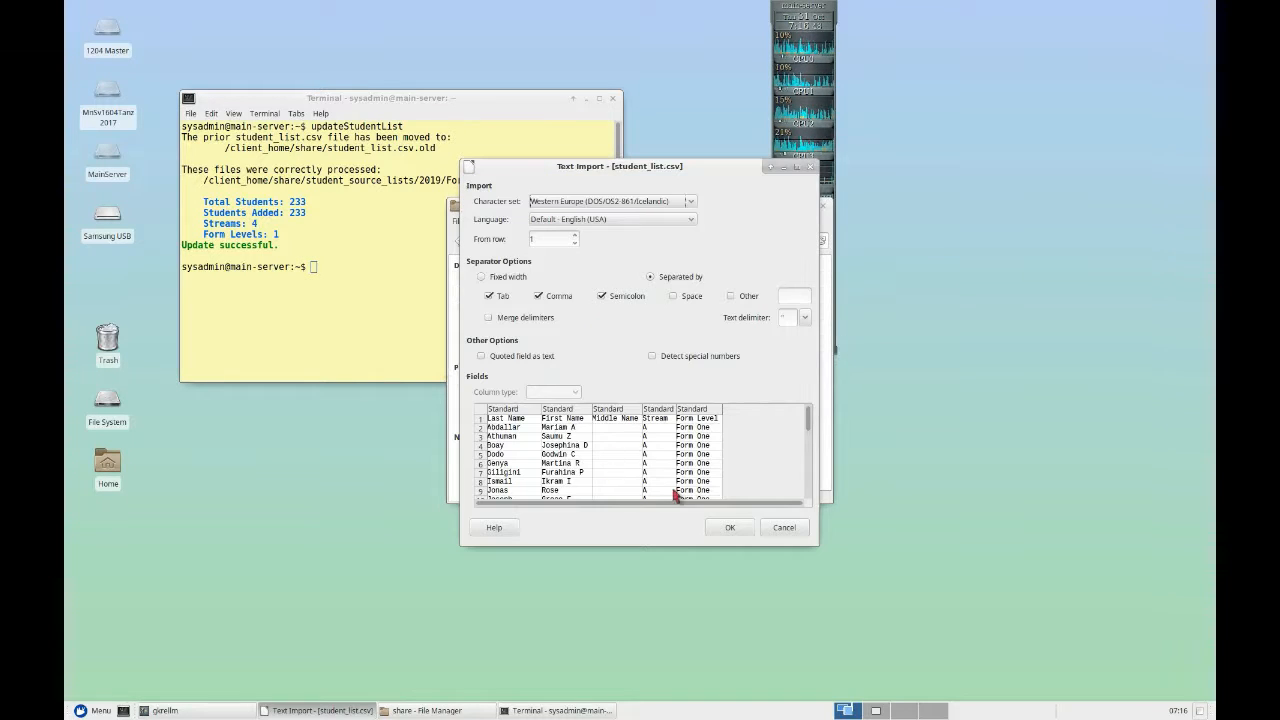
left_click(727, 528)
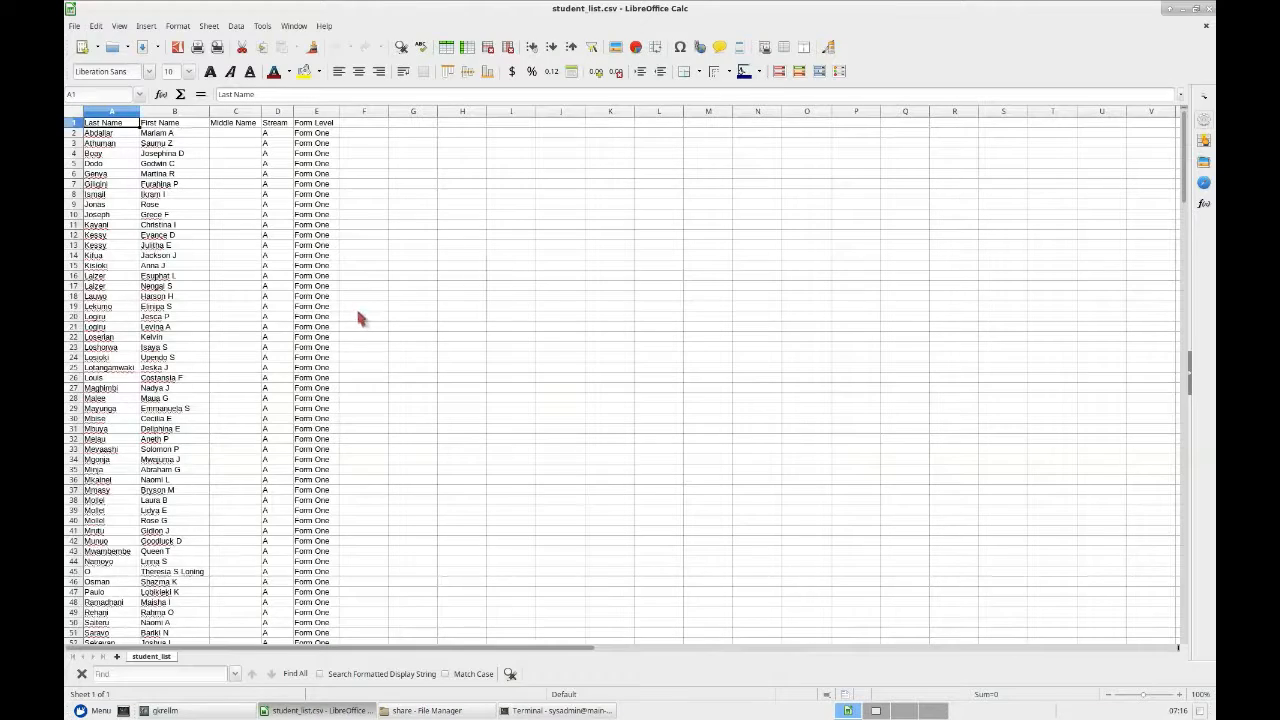
Step: Review the name, Stream and Form Level entries throughout student_list.csv, and close the file
scroll(345, 312, "down", 19)
scroll(342, 309, "down", 20)
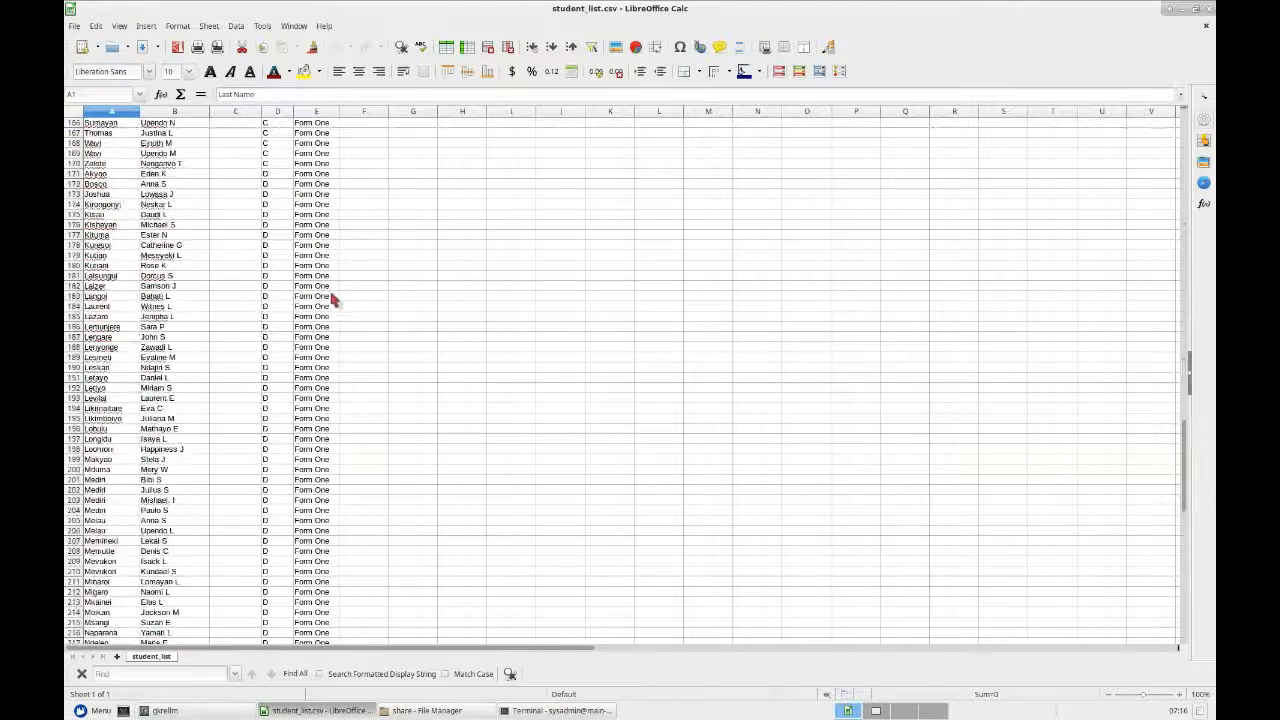
scroll(332, 298, "up", 20)
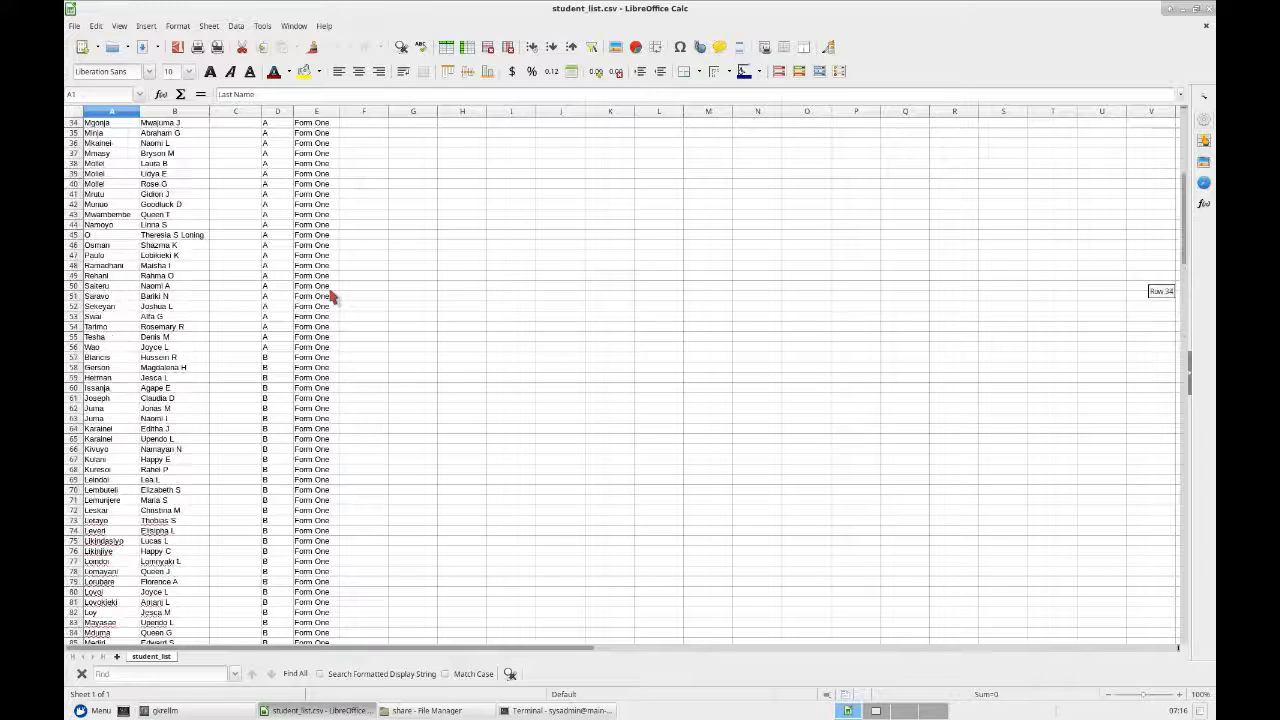
left_click(1208, 9)
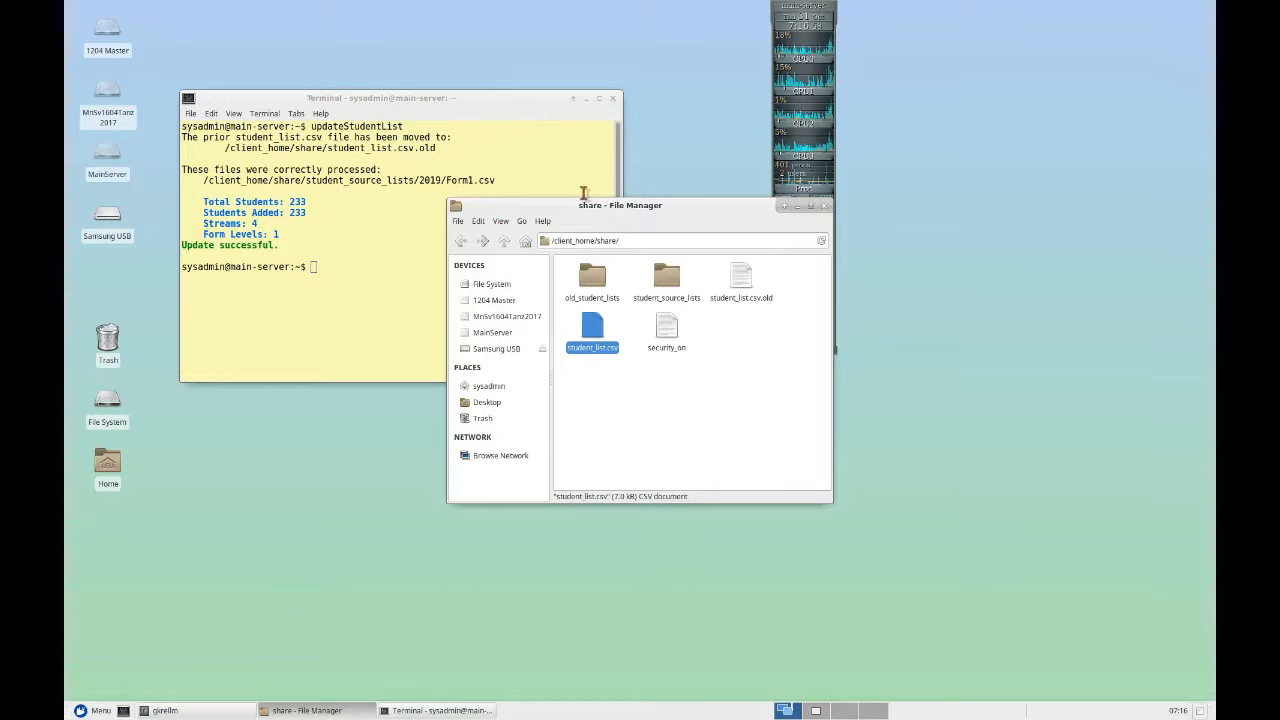
Step: Open F2 list.xls from the Examples for updateStudentList folder on the Samsung USB drive and examine its Stream A and Stream B sections
left_click_drag(704, 203, 456, 178)
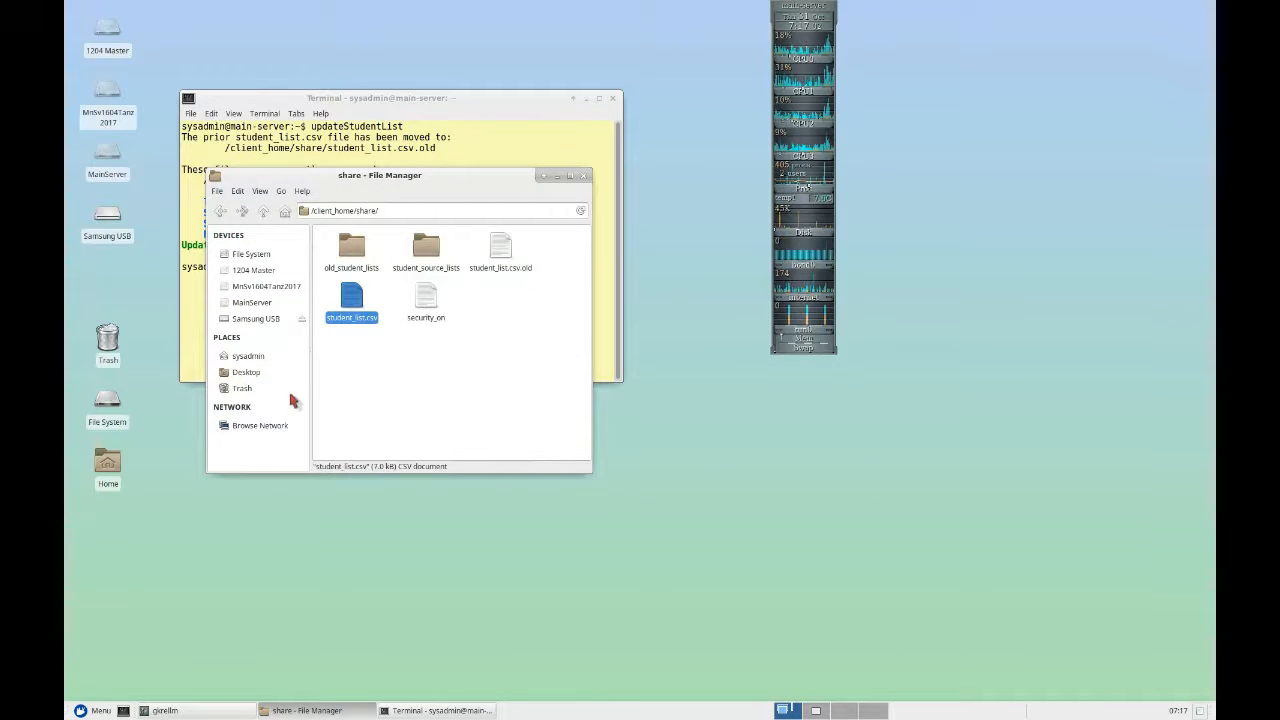
left_click(240, 320)
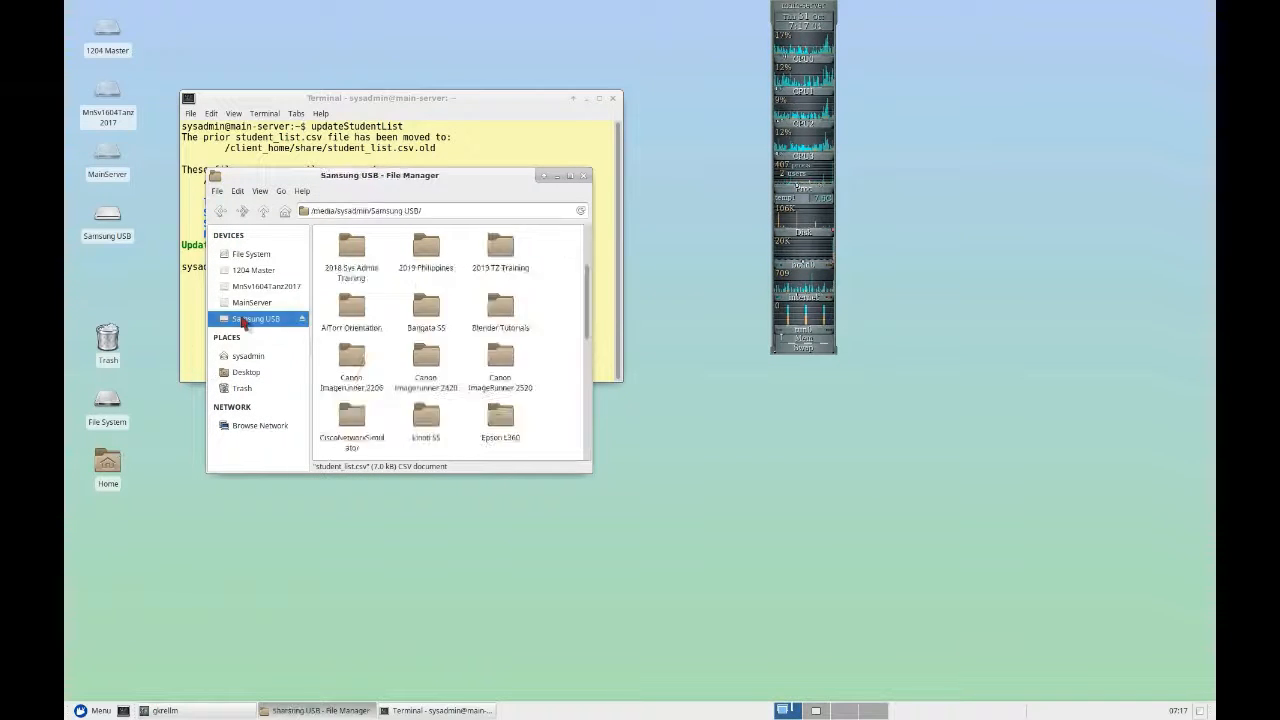
double_click(352, 362)
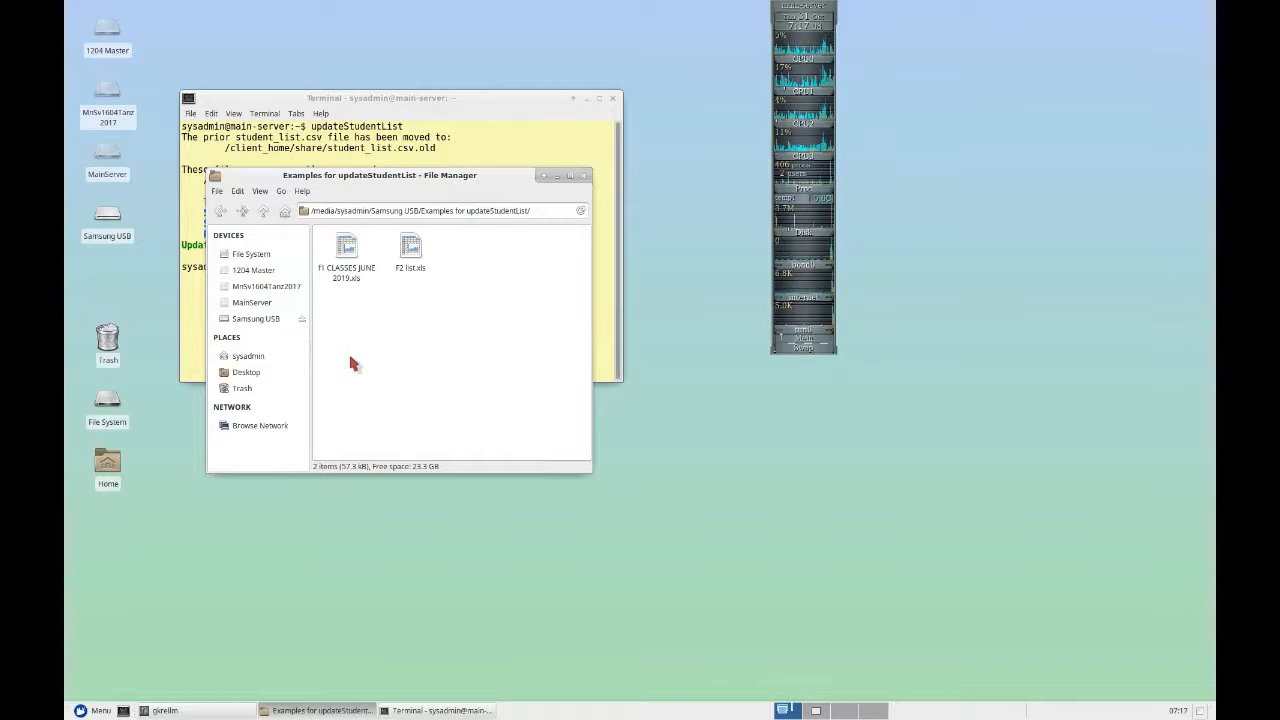
double_click(413, 252)
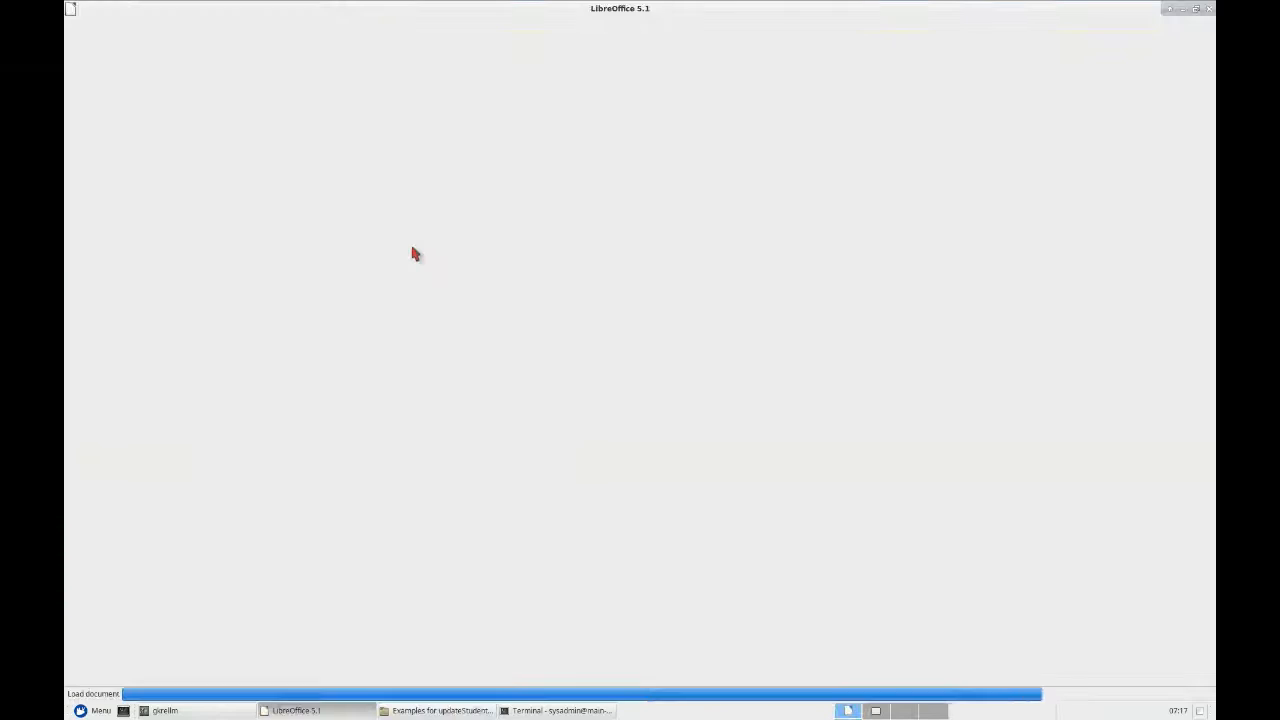
scroll(289, 232, "up", 20)
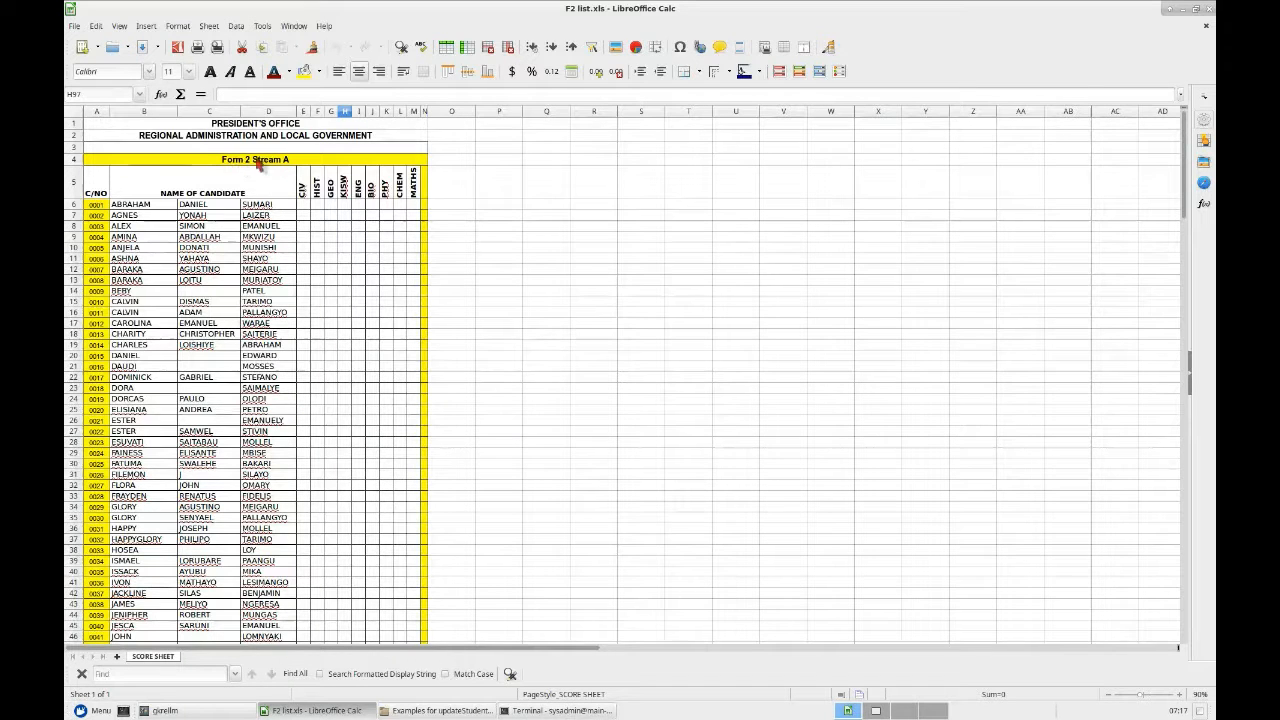
scroll(207, 312, "down", 20)
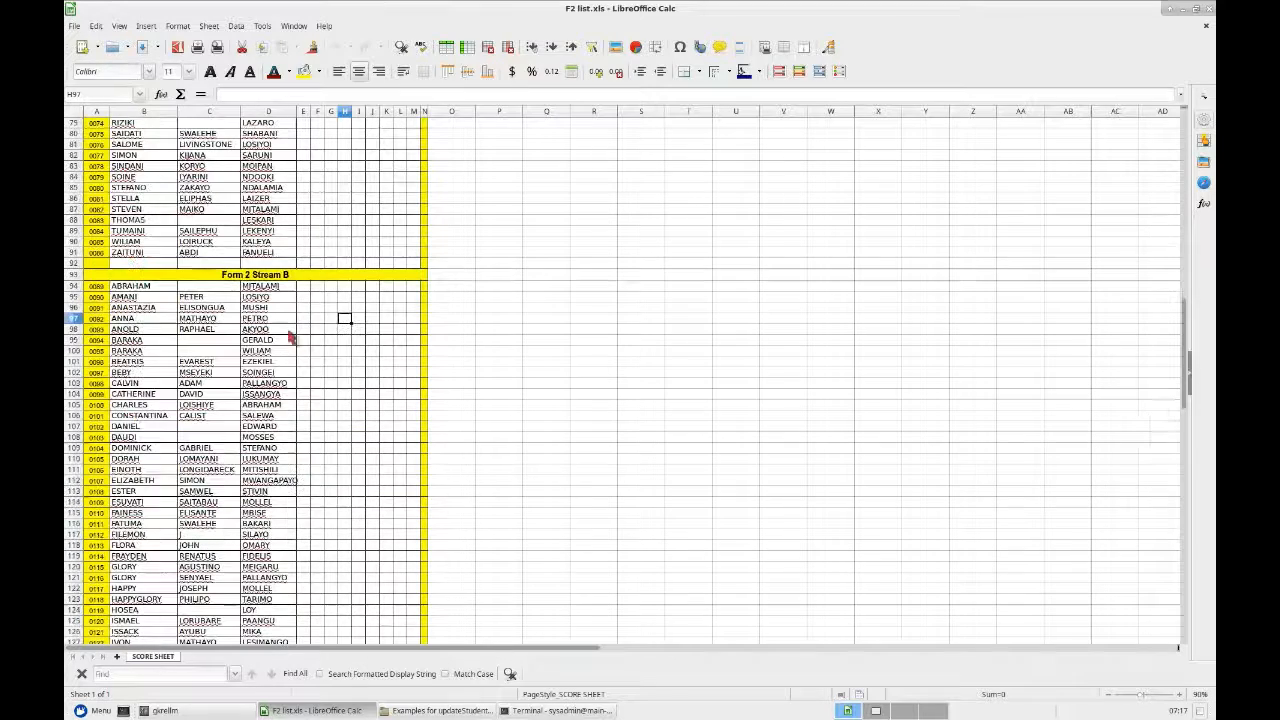
scroll(296, 340, "up", 20)
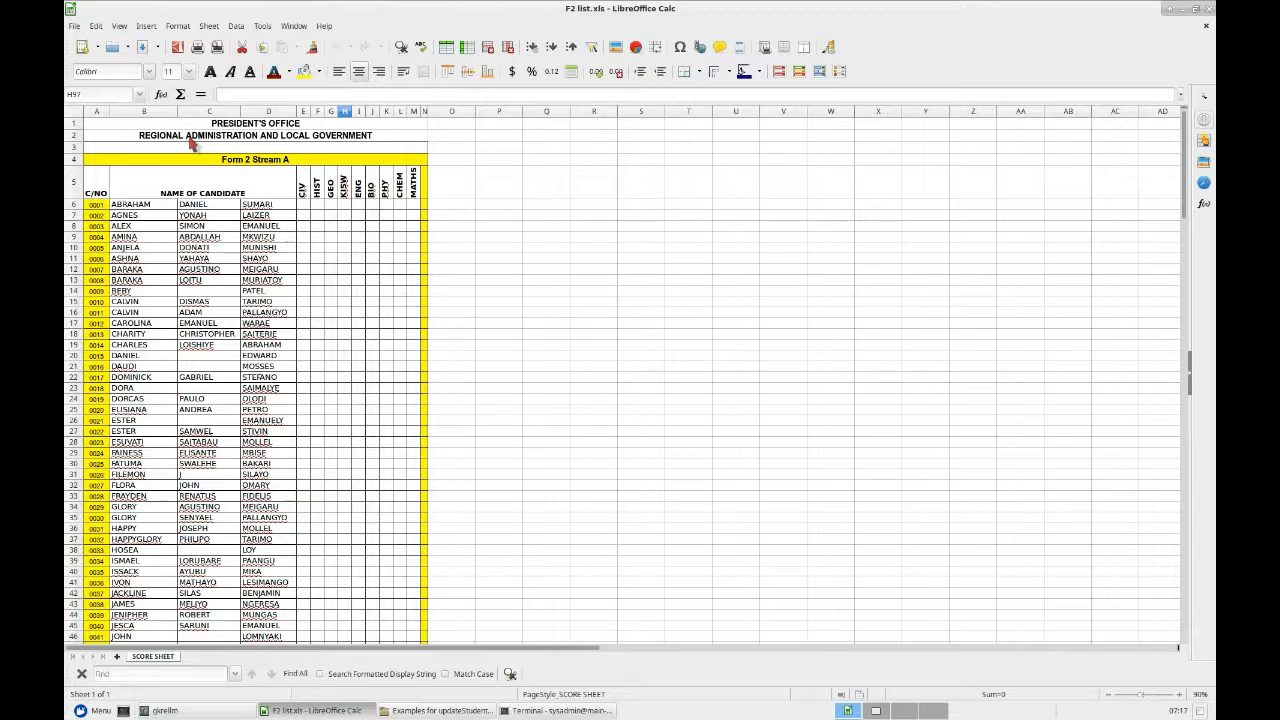
Step: Create a new spreadsheet and enter the headings First Name, Middle Name and Last Name in cells A1 to C1
left_click(76, 27)
mouse_move(84, 43)
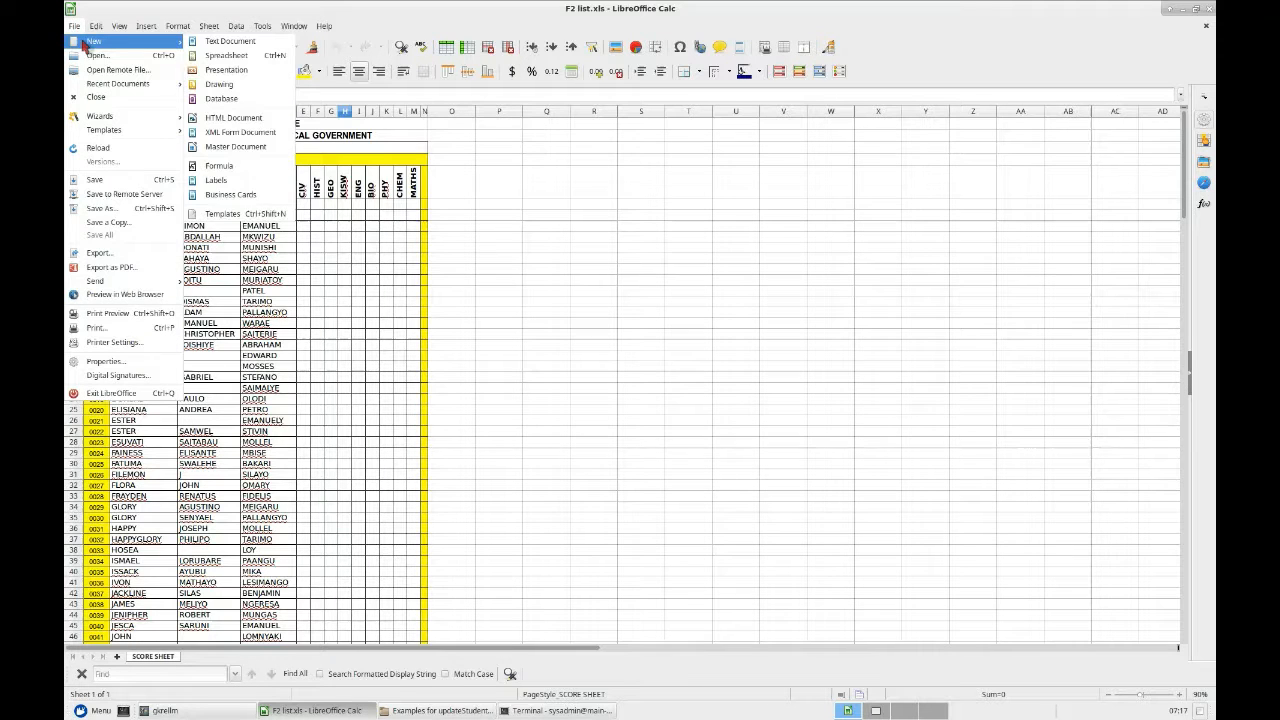
left_click(201, 57)
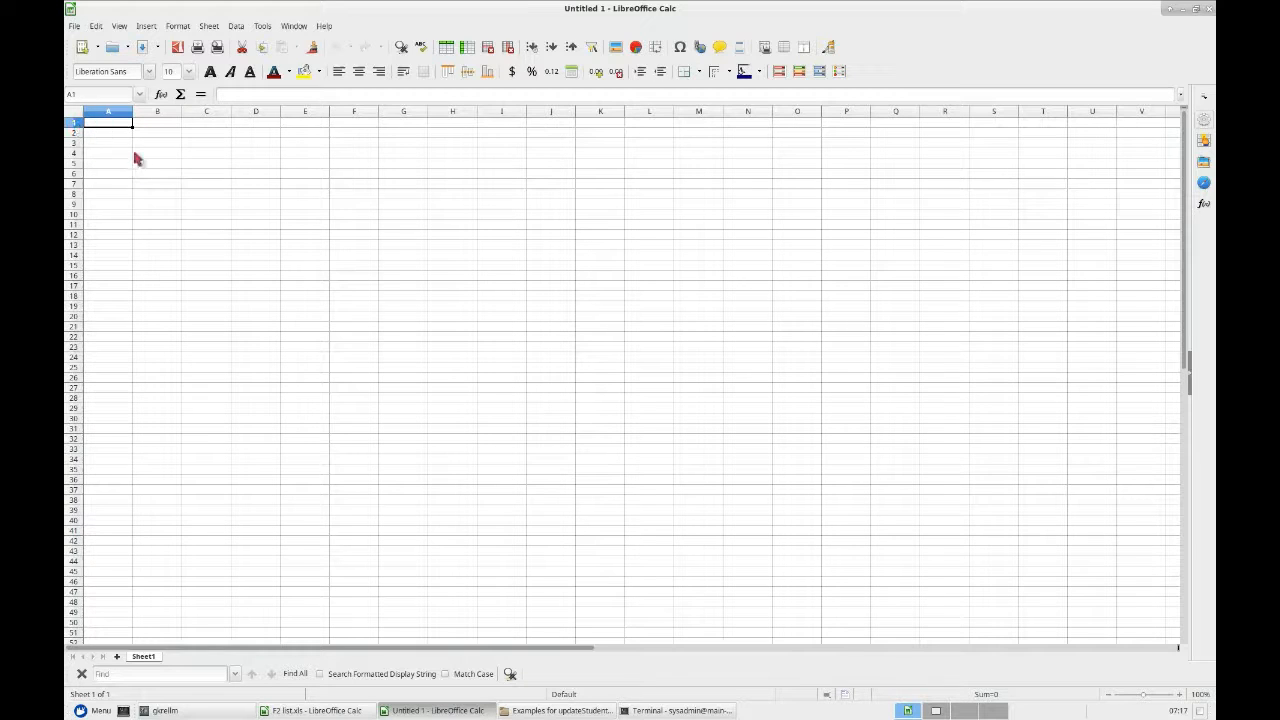
type("First N")
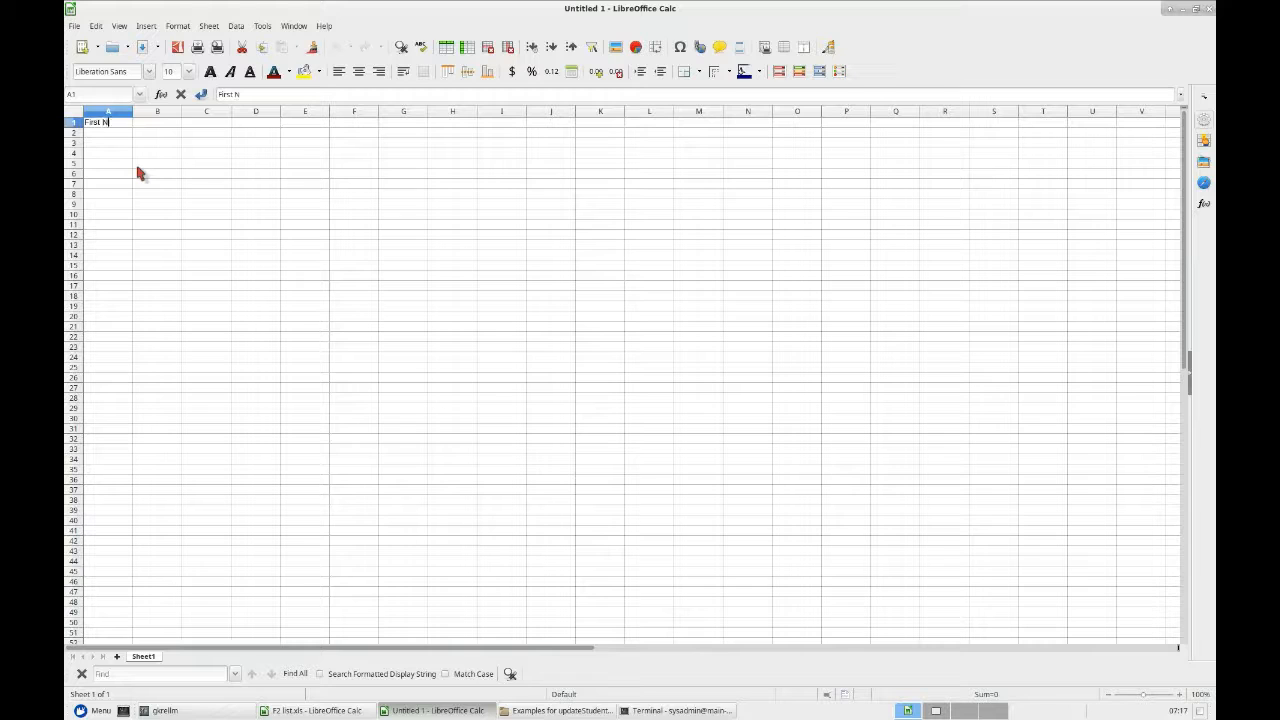
type("ame")
key("Tab")
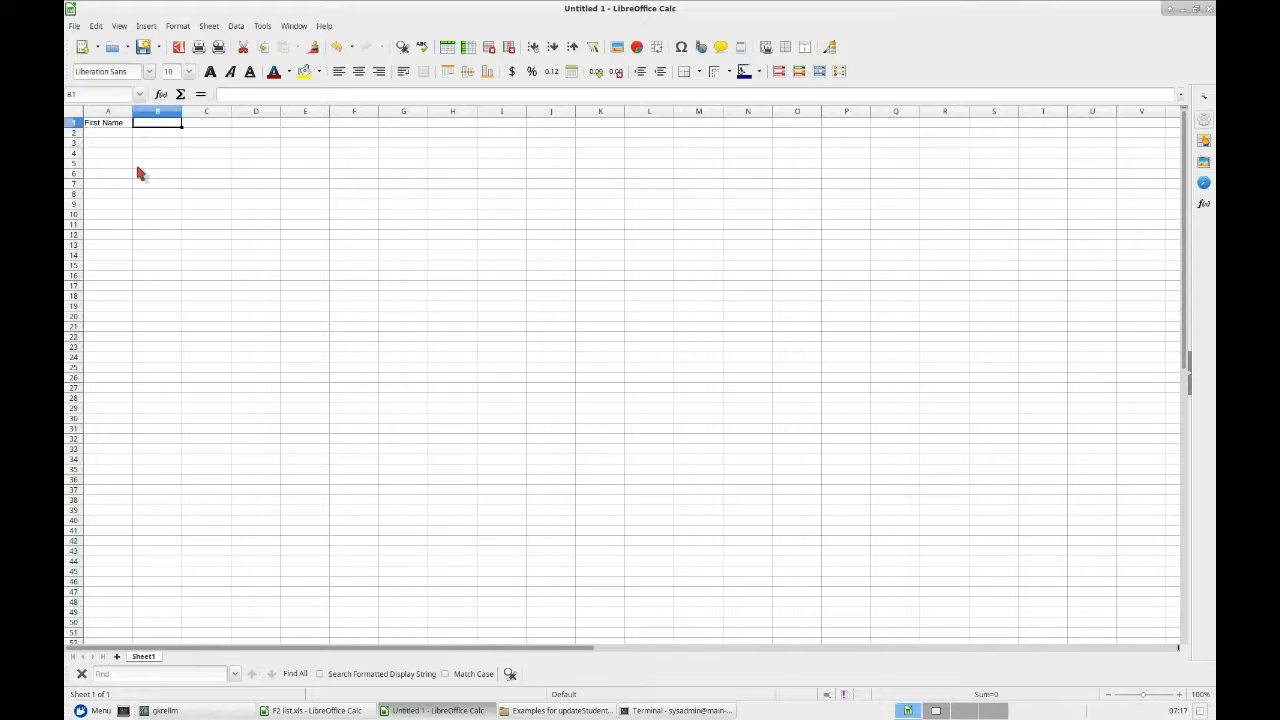
type("Middle Name")
key("Tab")
type("La")
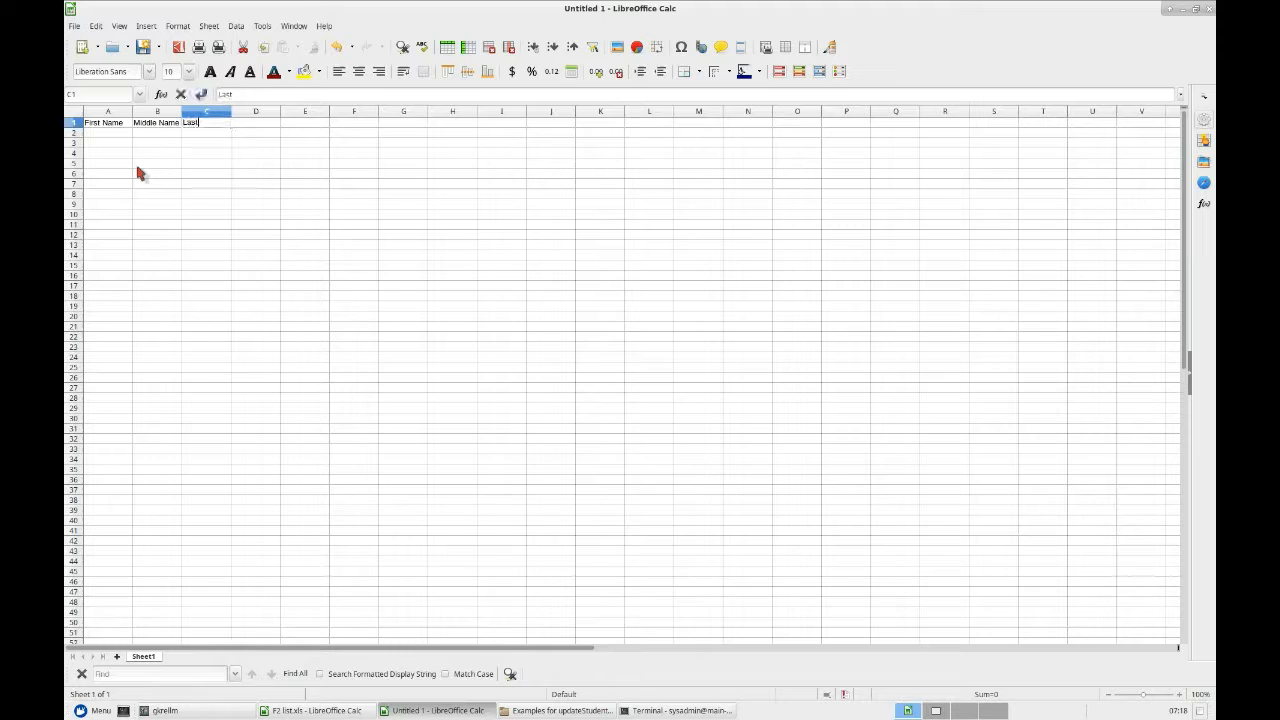
type("st Name")
key("Tab")
Step: Add the headings Form in D1 and Stream in E1
type("F")
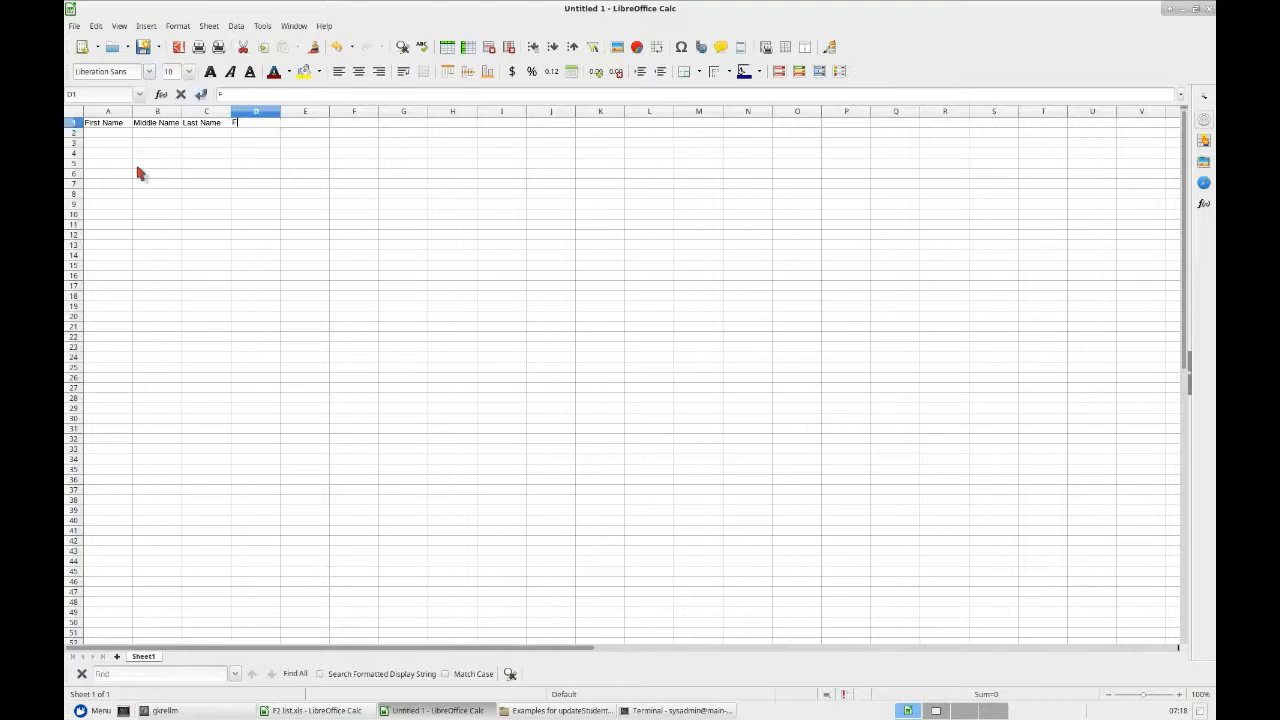
key("BackSpace")
key("Tab")
type("Stream")
key("Return")
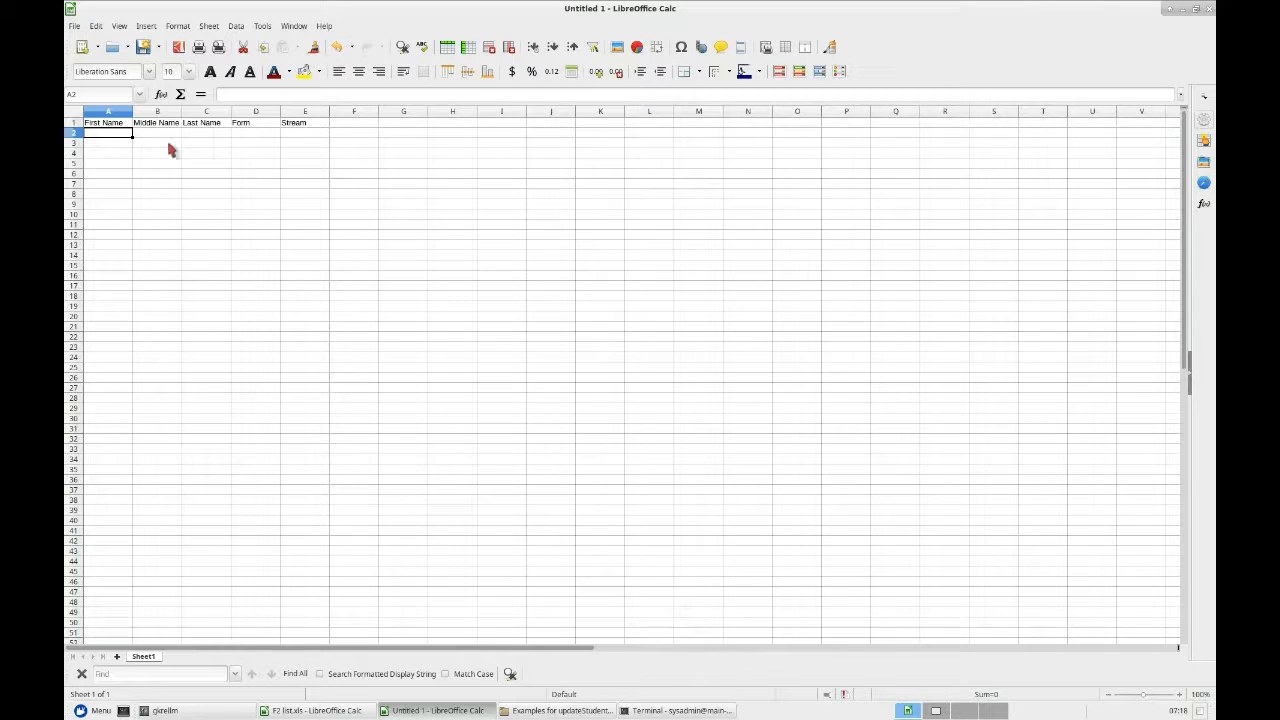
Step: Copy the Form 2 Stream A names in B6:D91 of F2 list.xls into the new spreadsheet, starting at cell A2
left_click(316, 712)
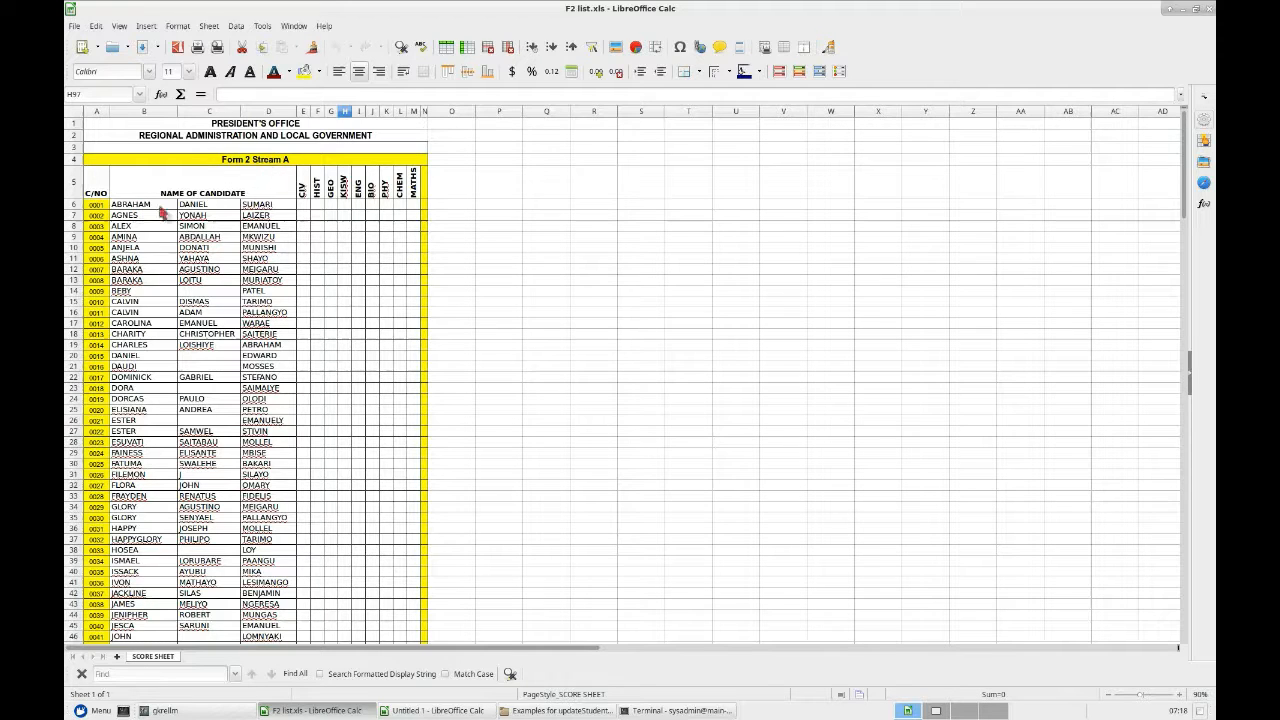
left_click_drag(153, 208, 278, 622)
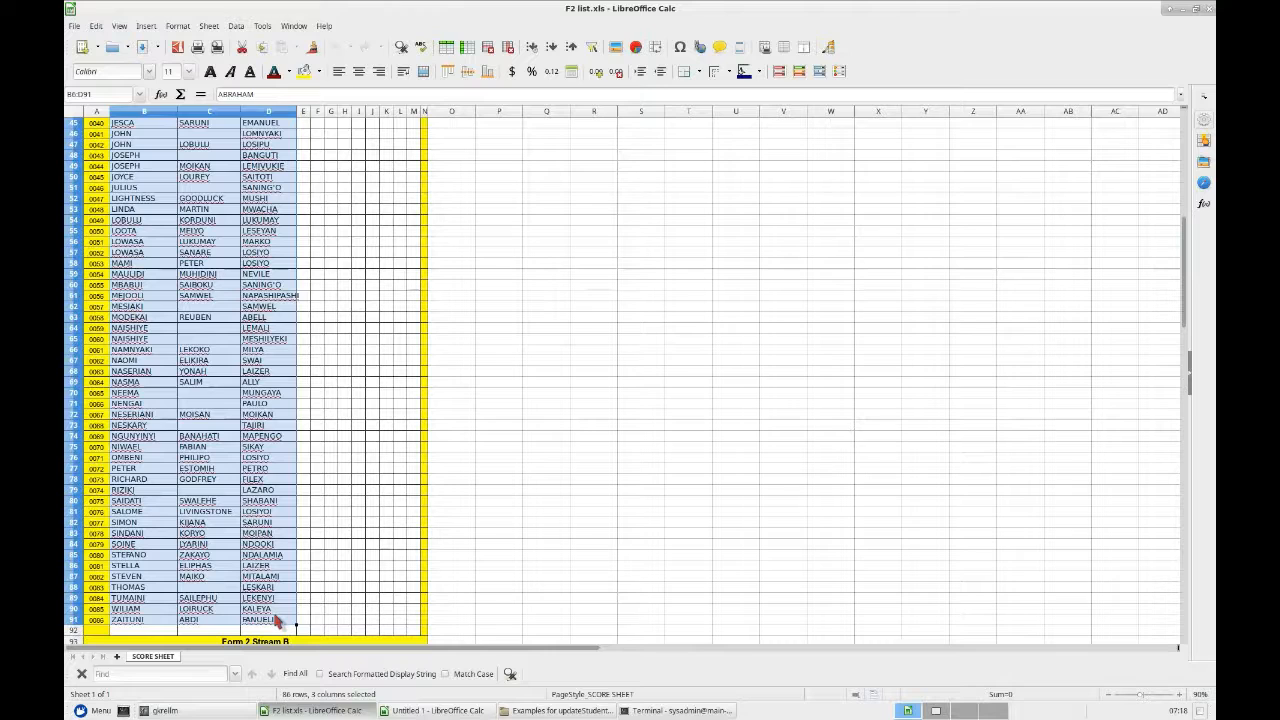
left_click(96, 26)
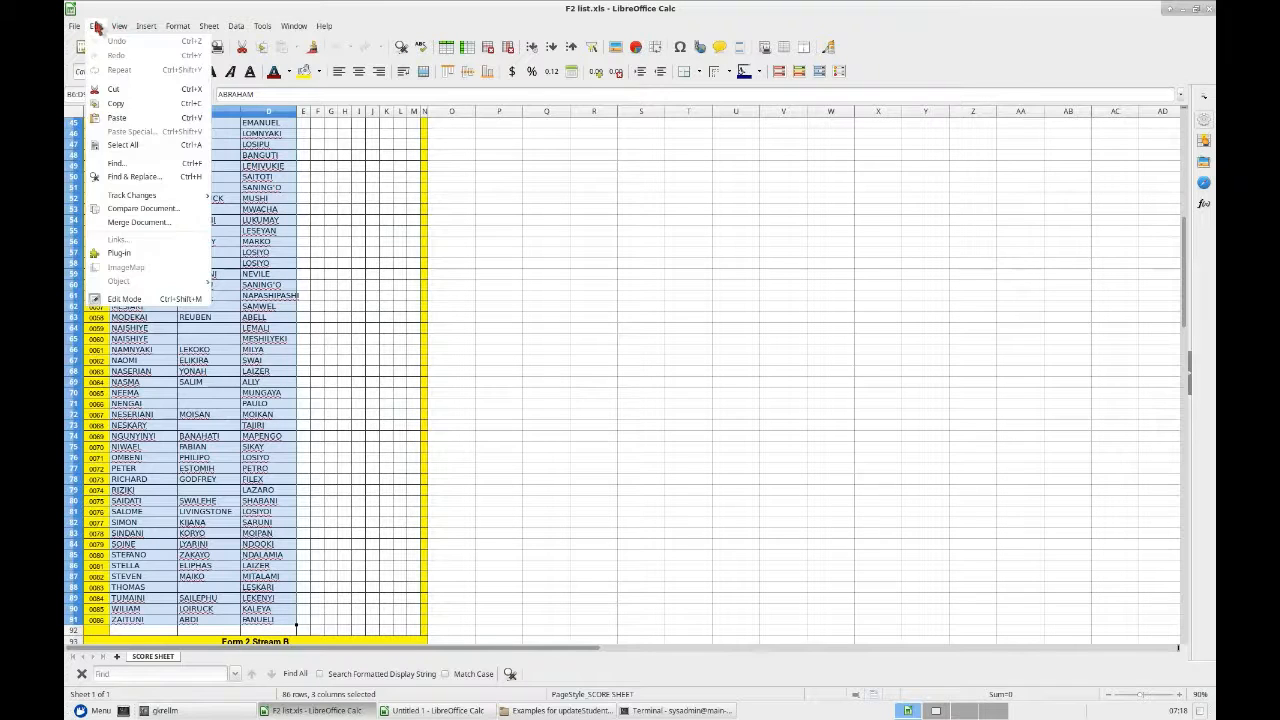
left_click(114, 104)
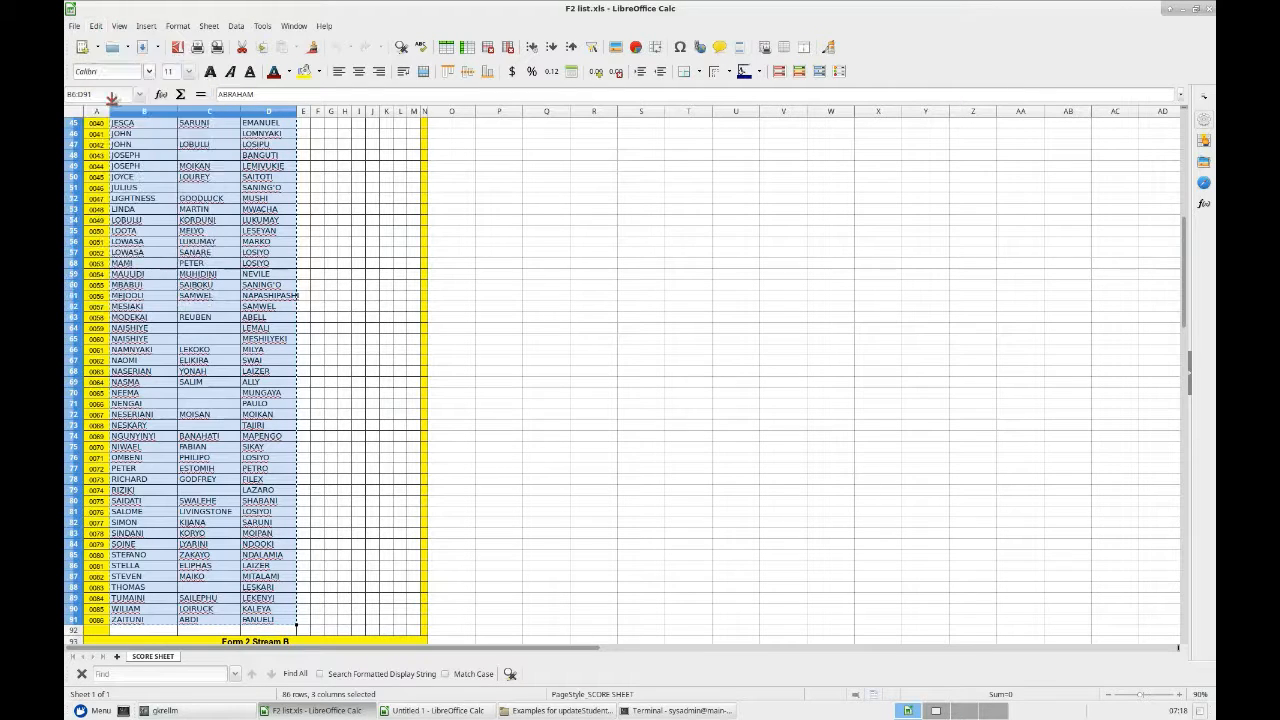
left_click(422, 710)
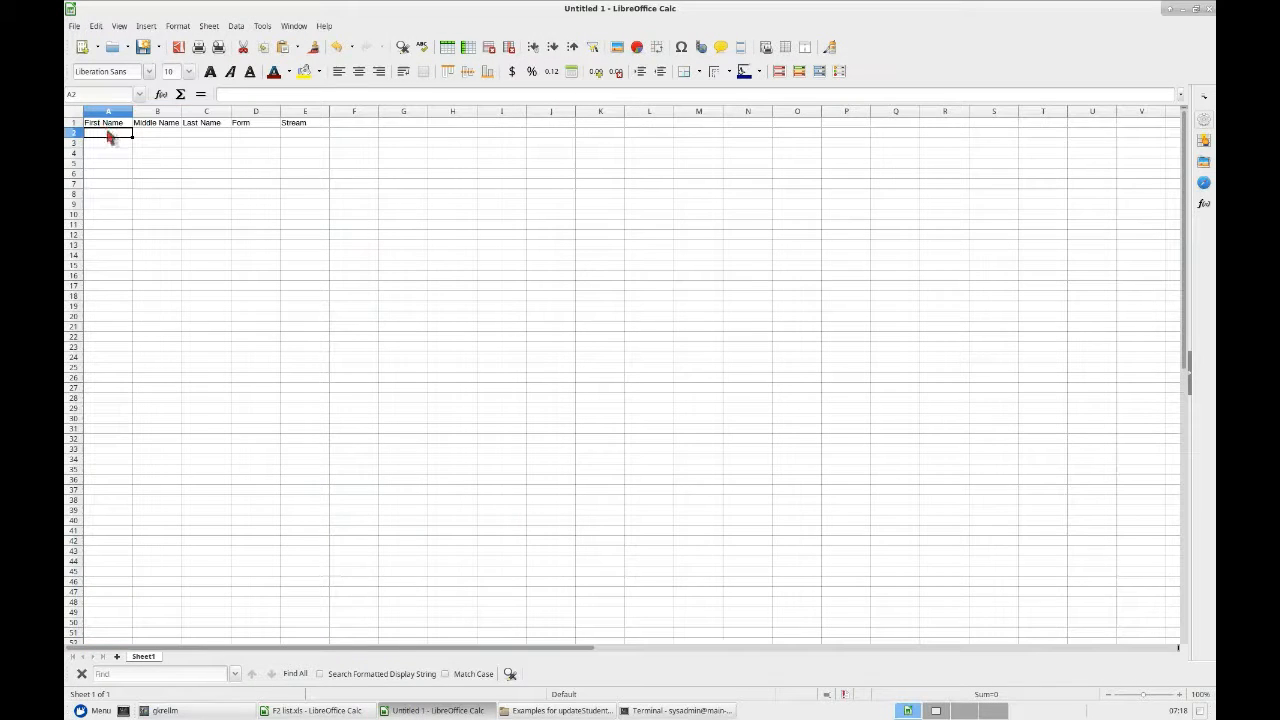
left_click(96, 26)
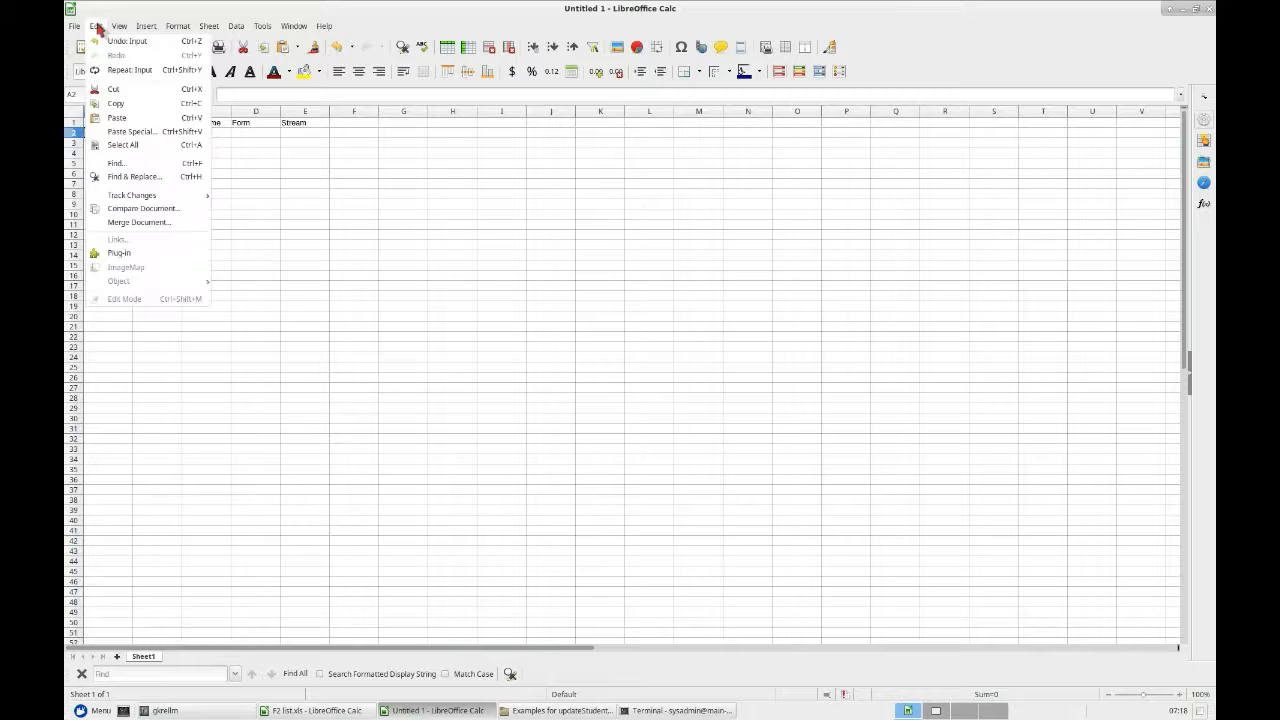
left_click(116, 118)
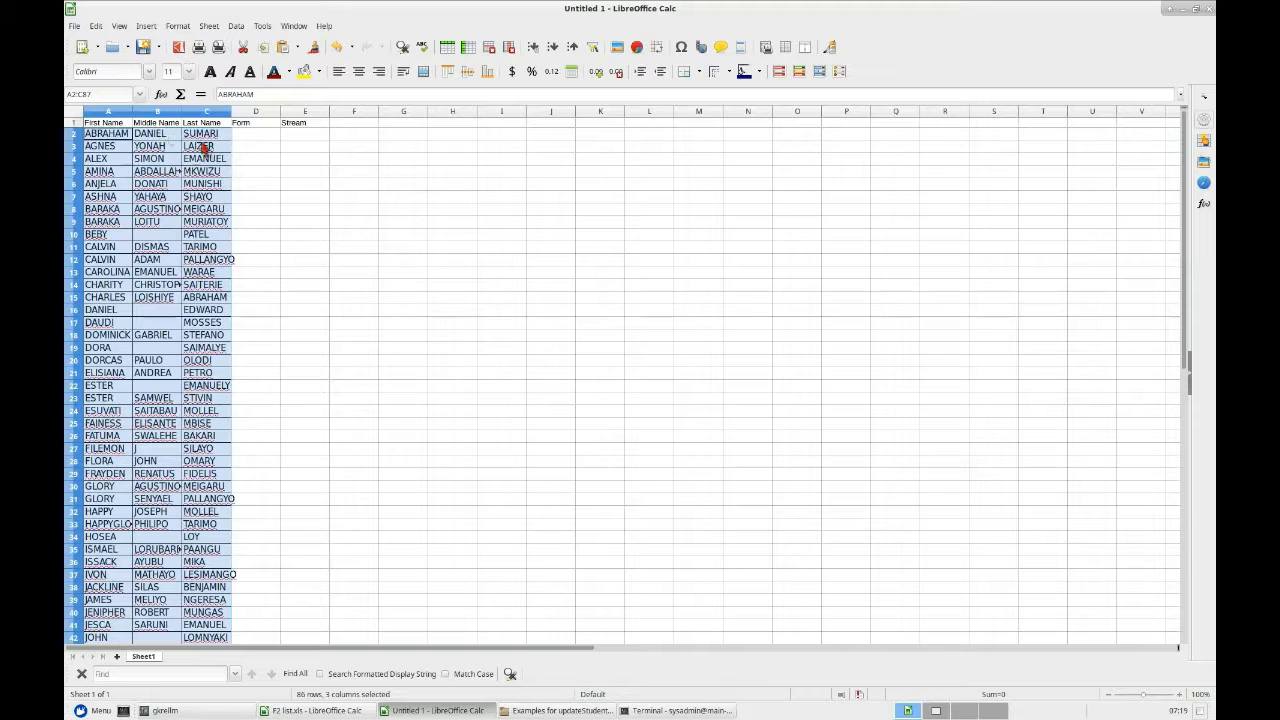
Step: Enter 2 as the Form and A as the Stream for the first student in row 2
left_click(257, 140)
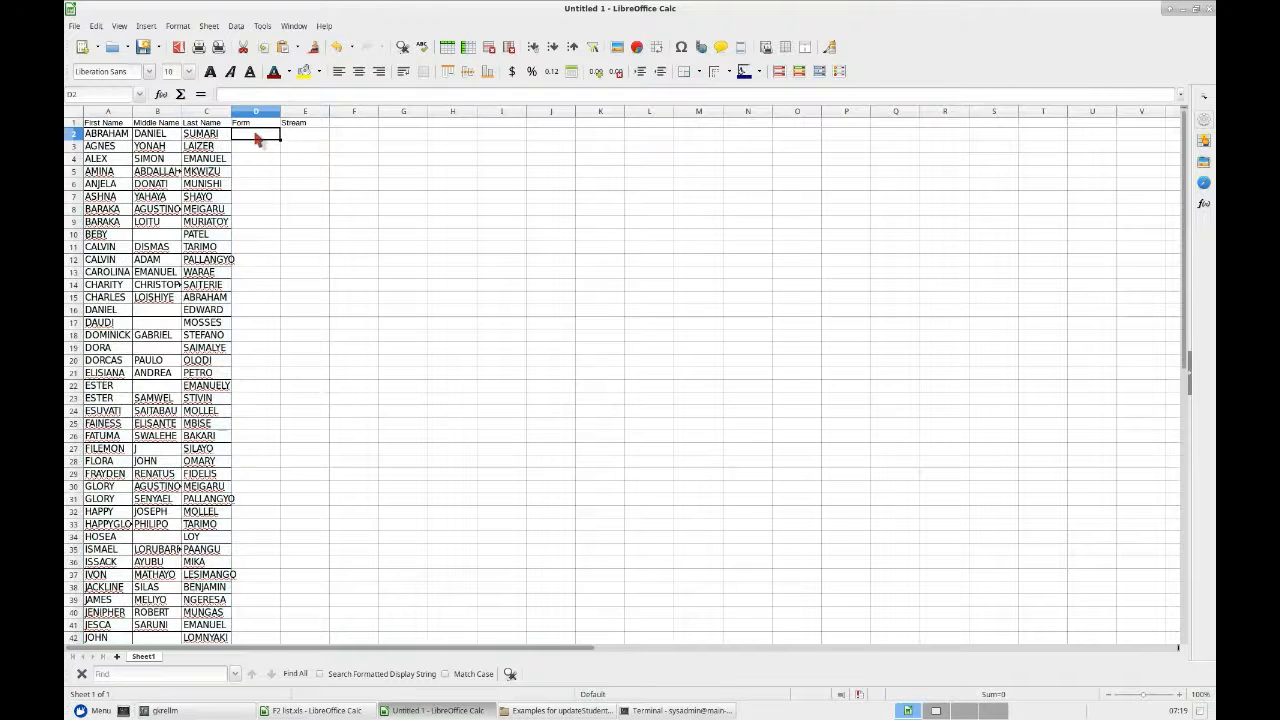
type("2")
left_click(306, 134)
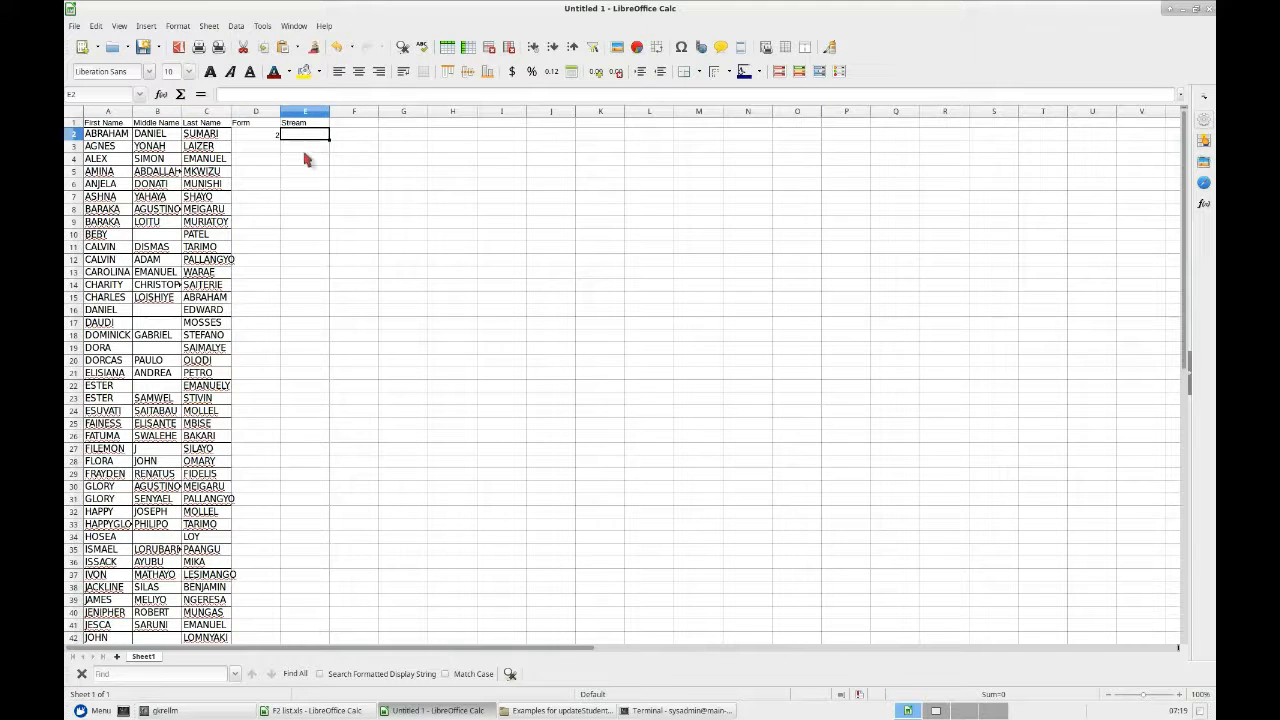
type("A")
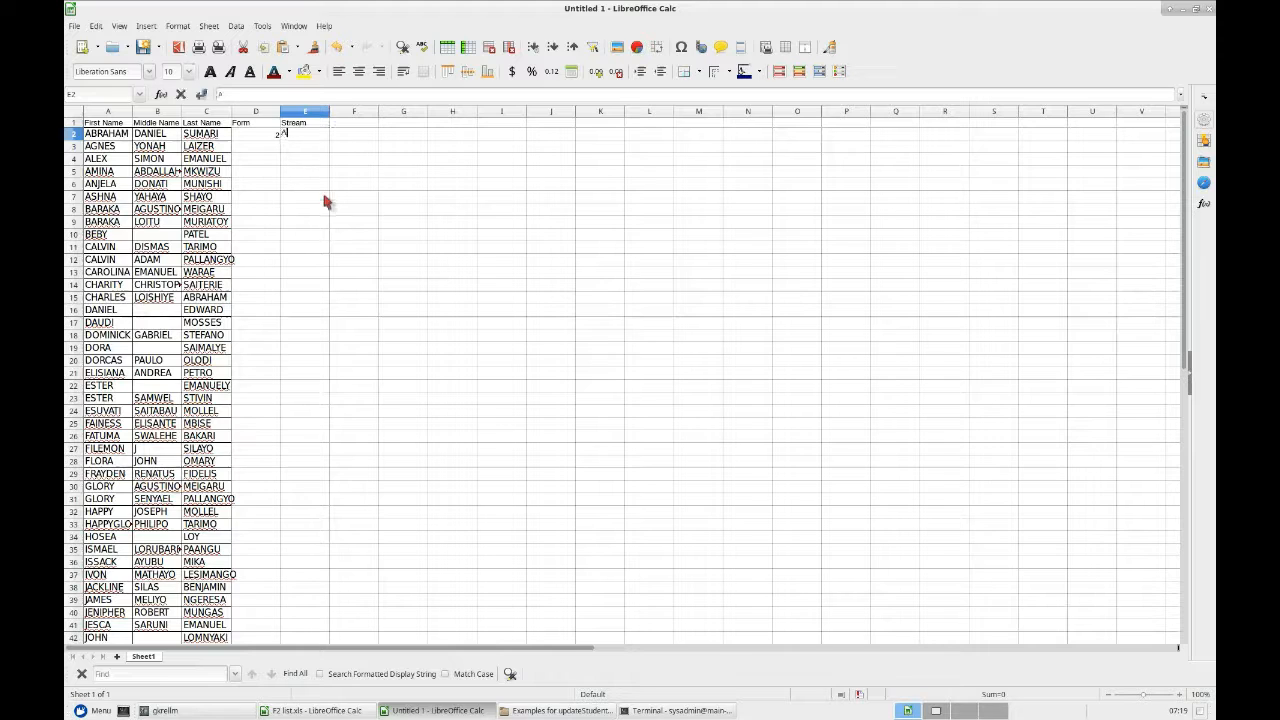
left_click(336, 235)
Step: Copy the Form 2 Stream B names in B94:D175 of F2 list.xls into the new spreadsheet, starting at cell A88
scroll(273, 238, "down", 20)
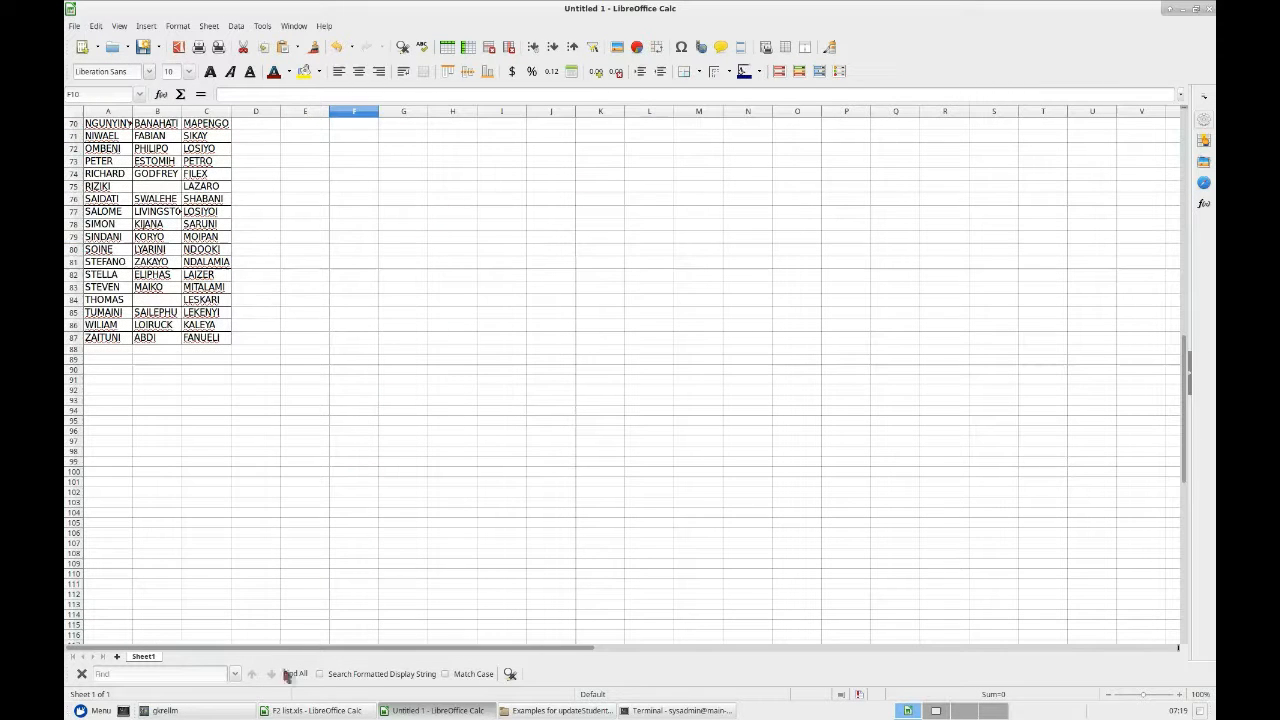
left_click(309, 714)
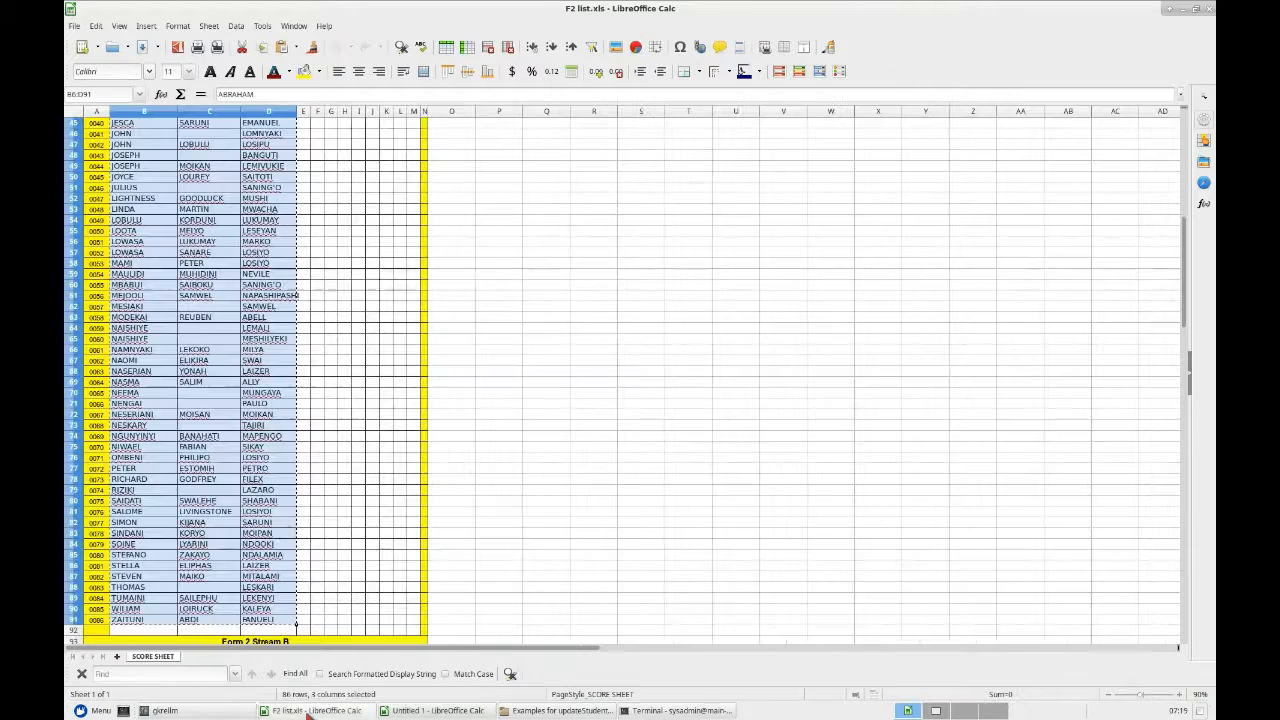
scroll(306, 417, "down", 11)
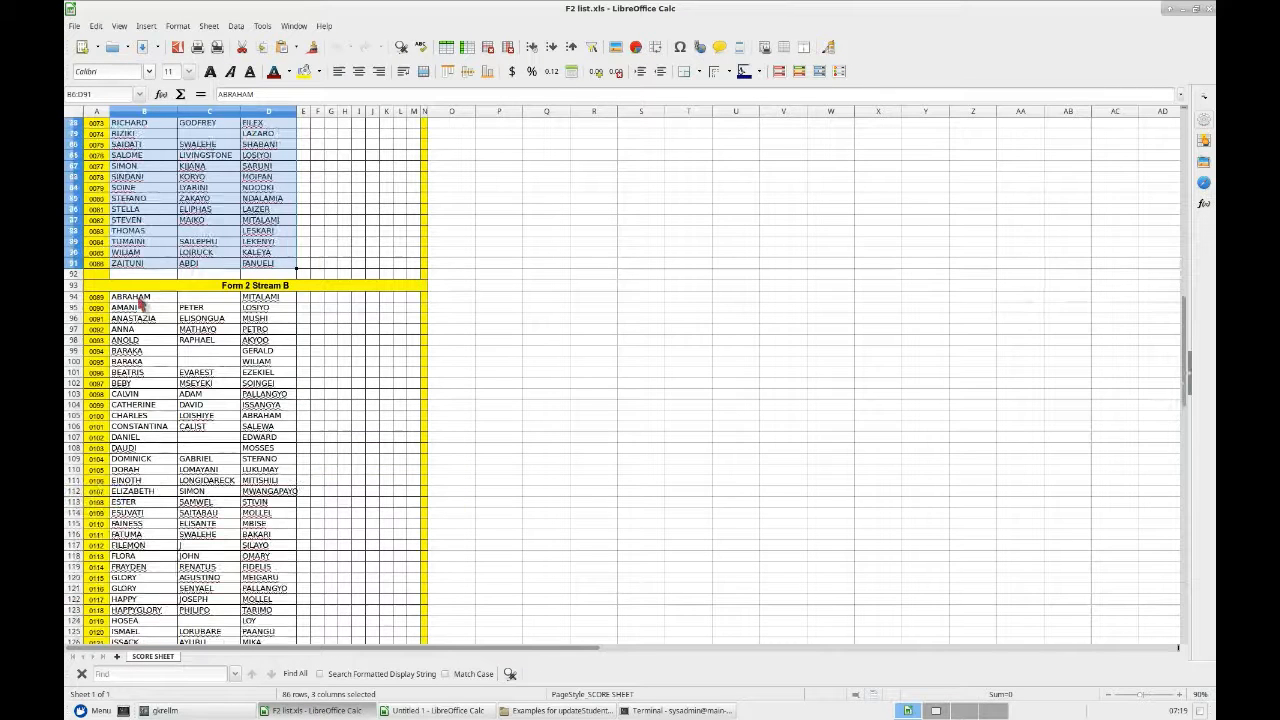
key("ctrl+c")
left_click_drag(125, 296, 270, 570)
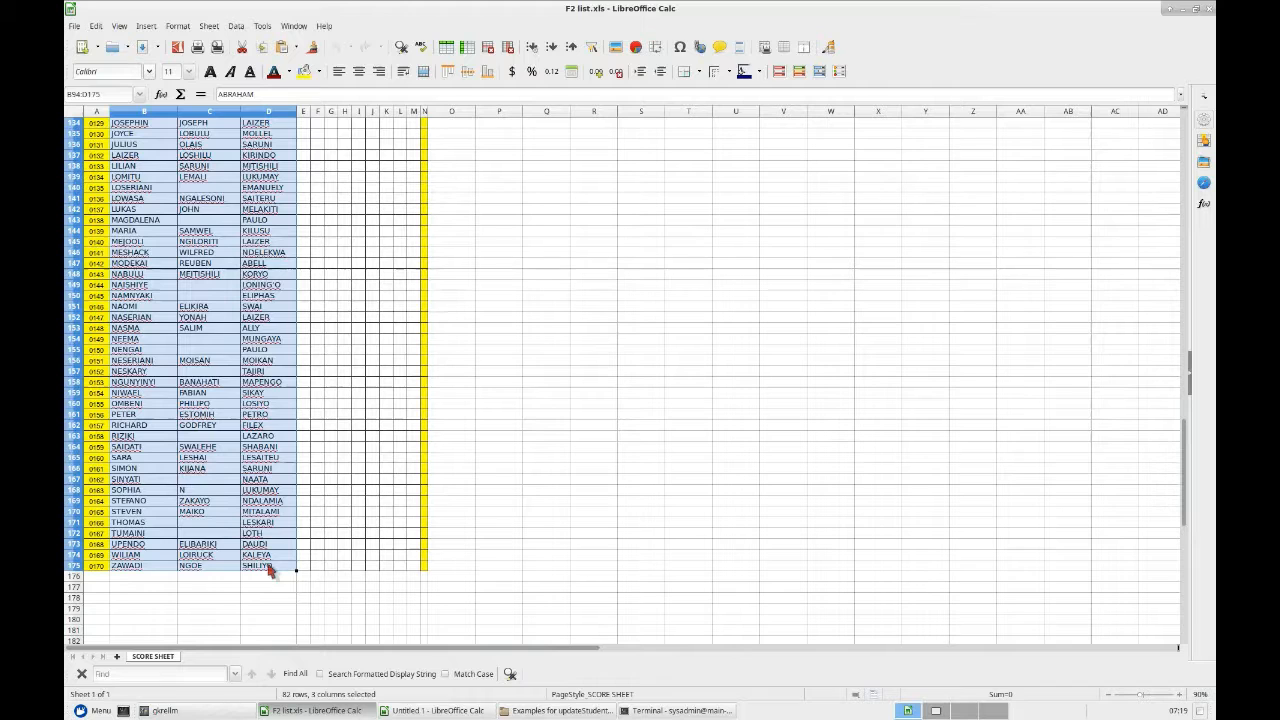
left_click(97, 27)
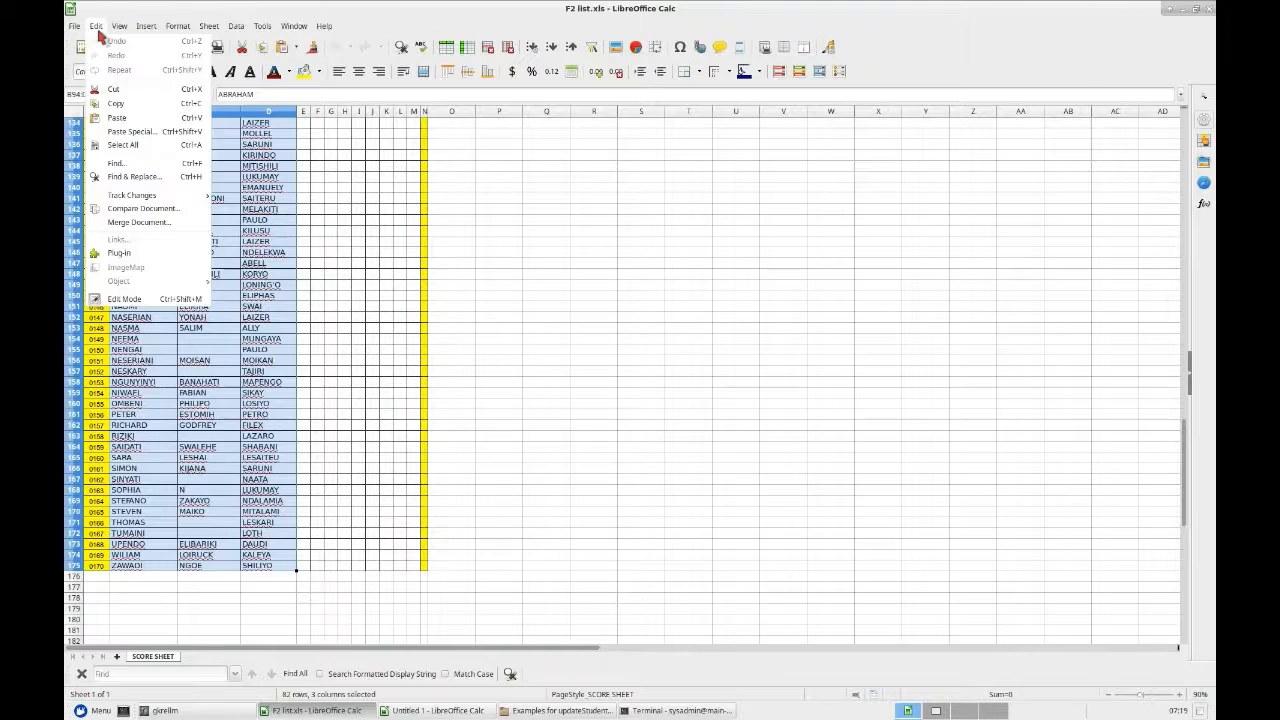
left_click(118, 103)
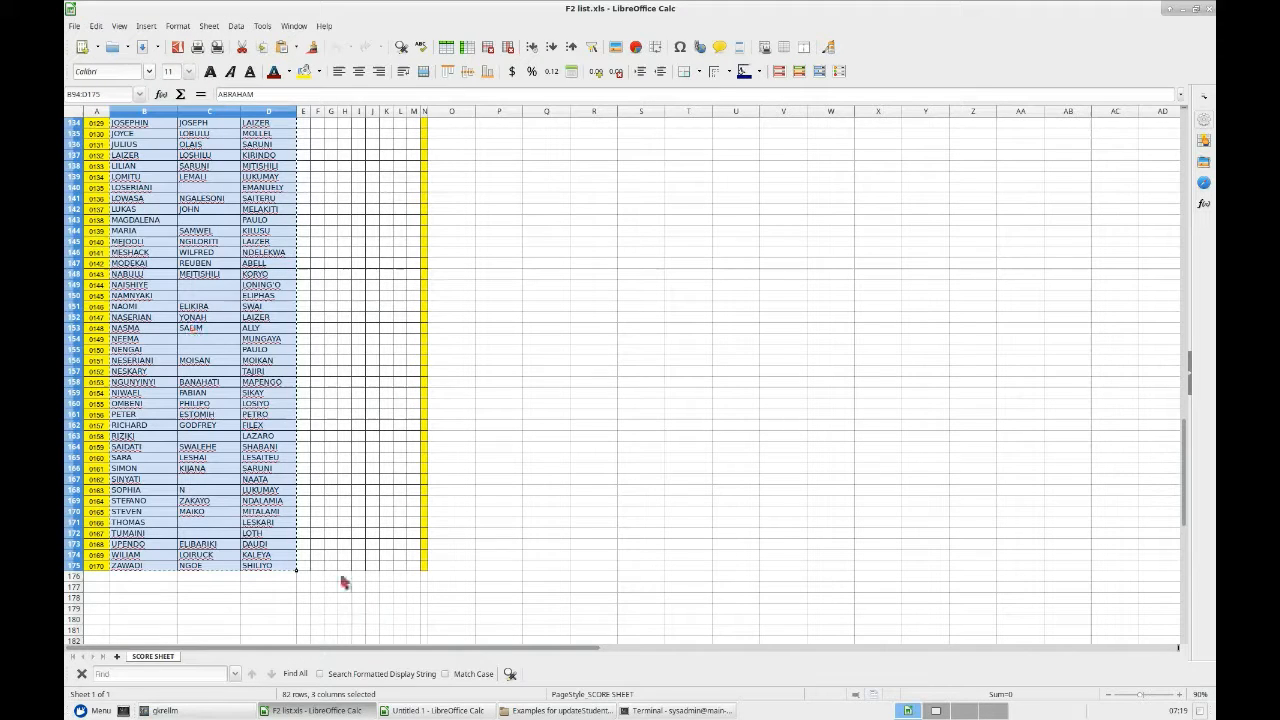
left_click(438, 710)
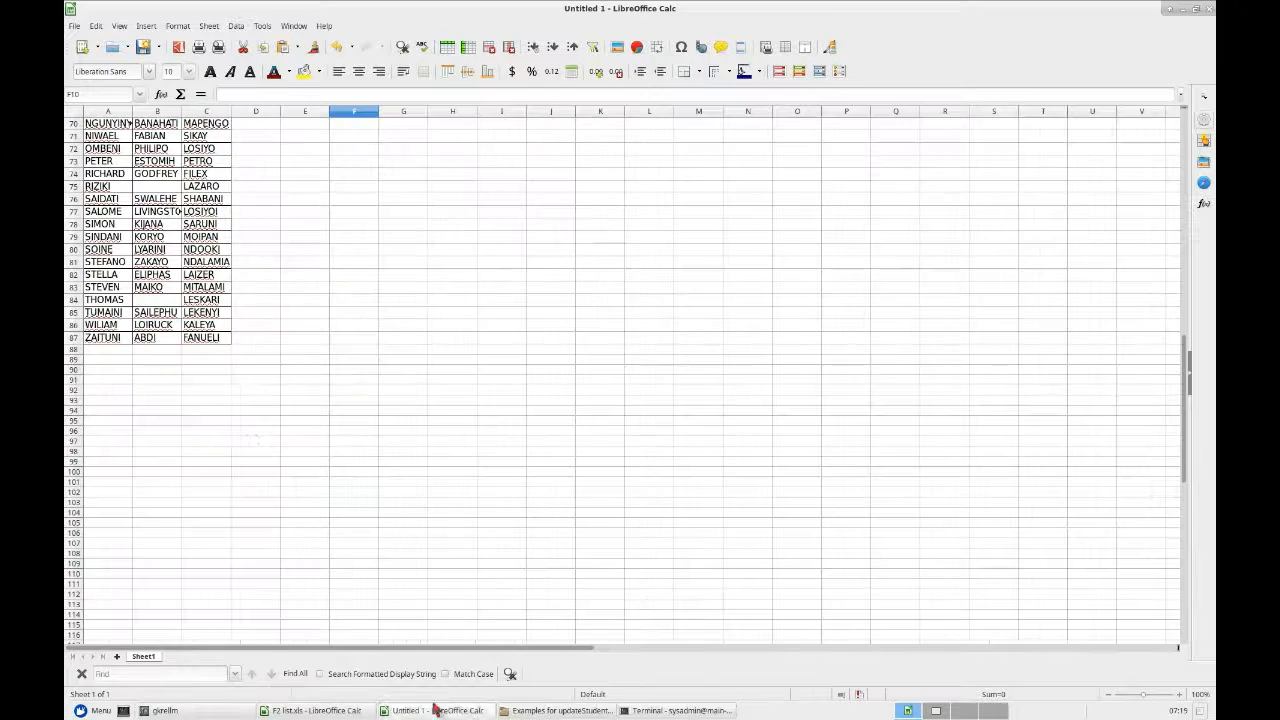
left_click(103, 351)
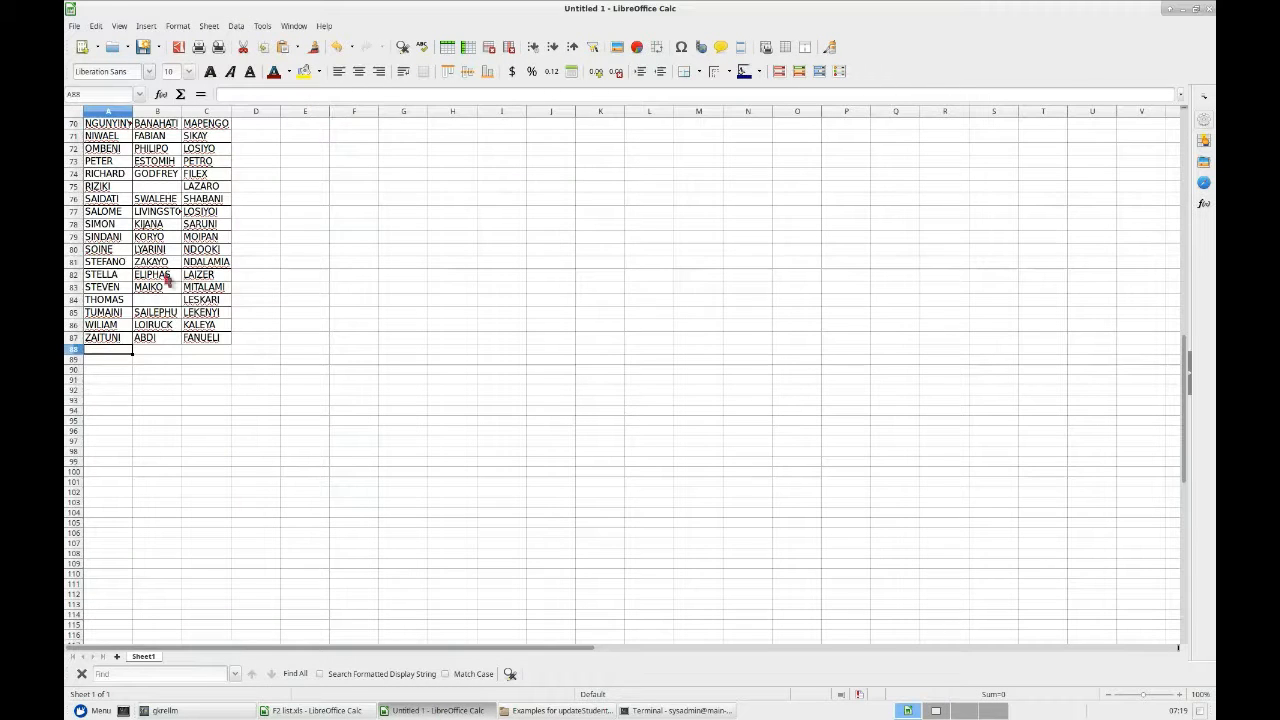
left_click(96, 27)
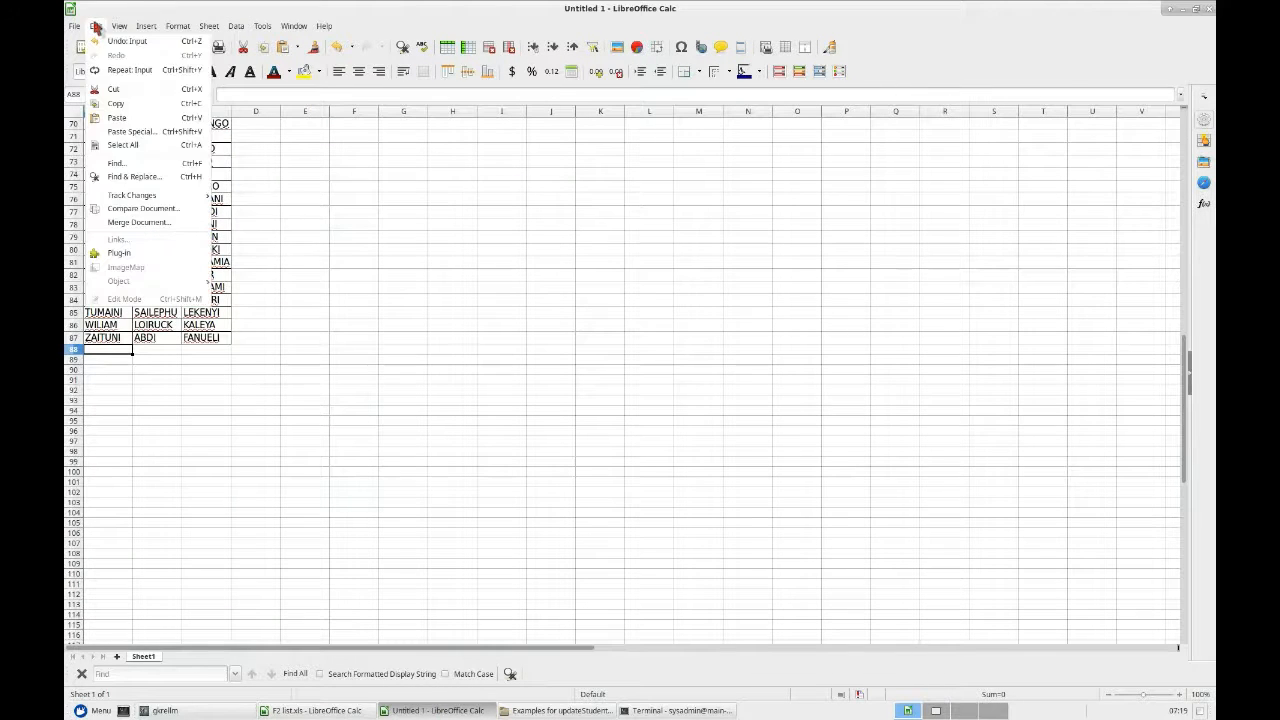
left_click(124, 118)
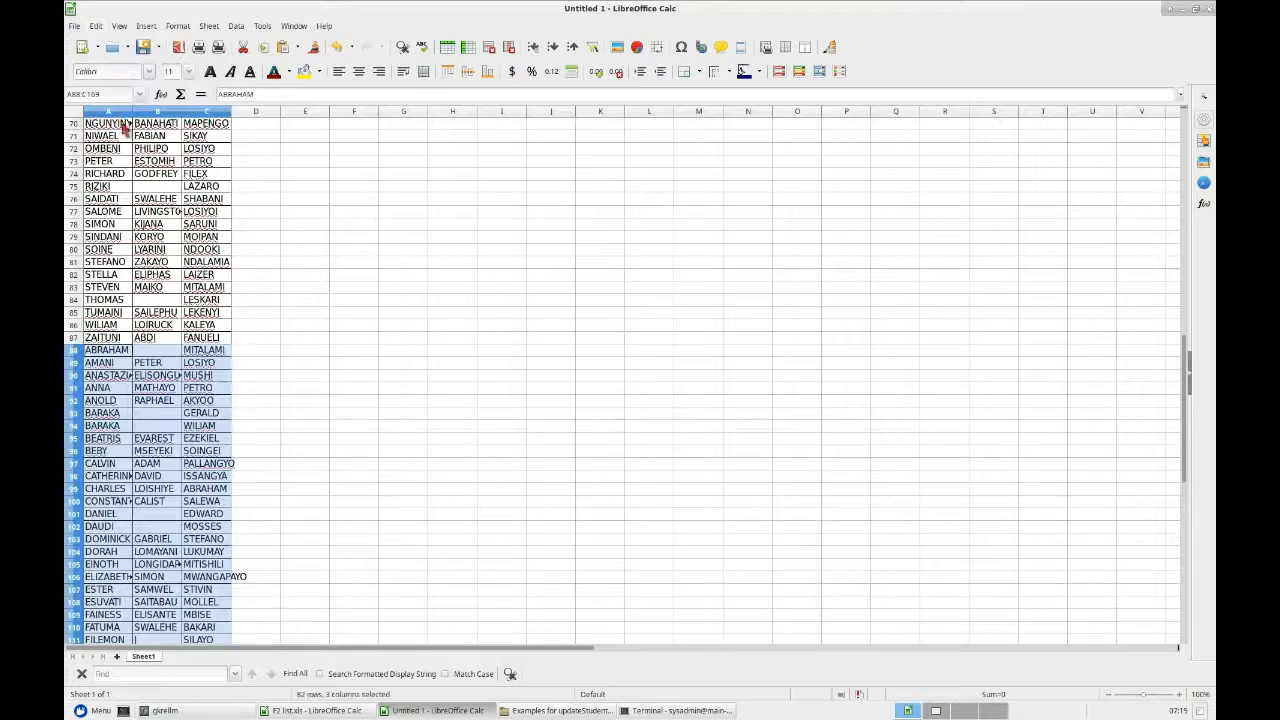
Step: Enter 2 as the Form and B as the Stream for the first Stream B student in row 88
left_click(258, 351)
type("2")
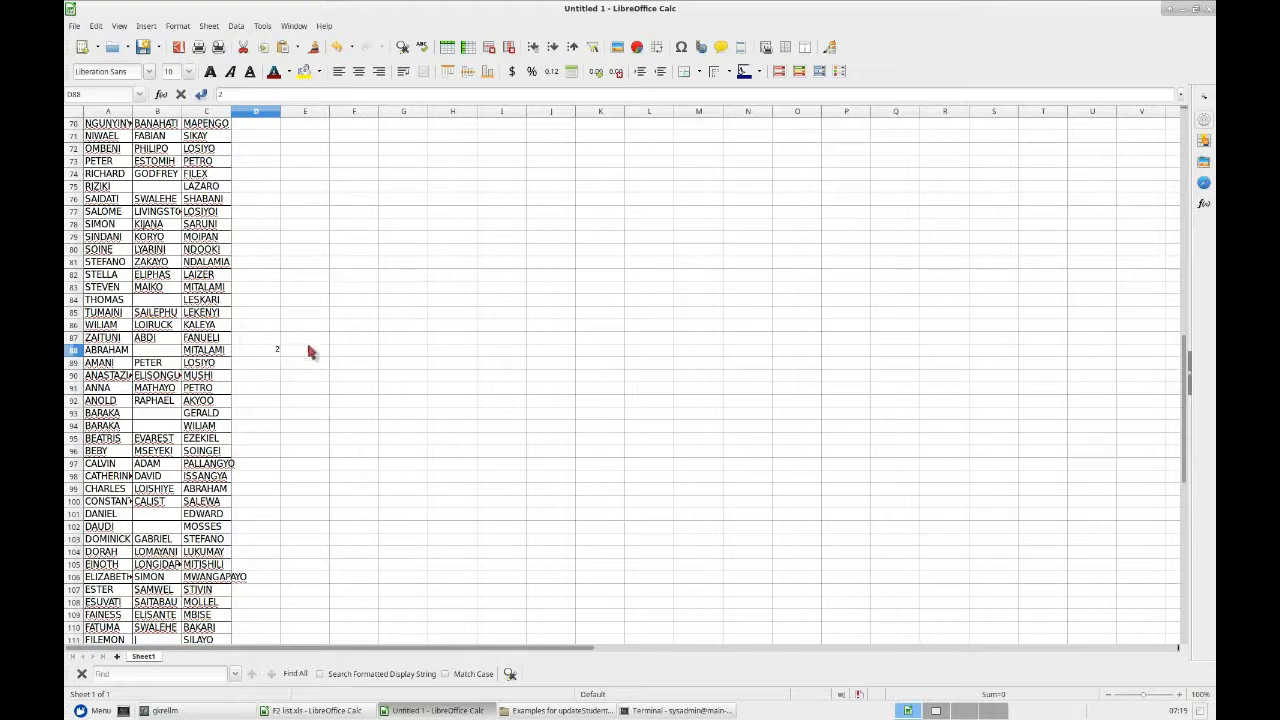
left_click(308, 351)
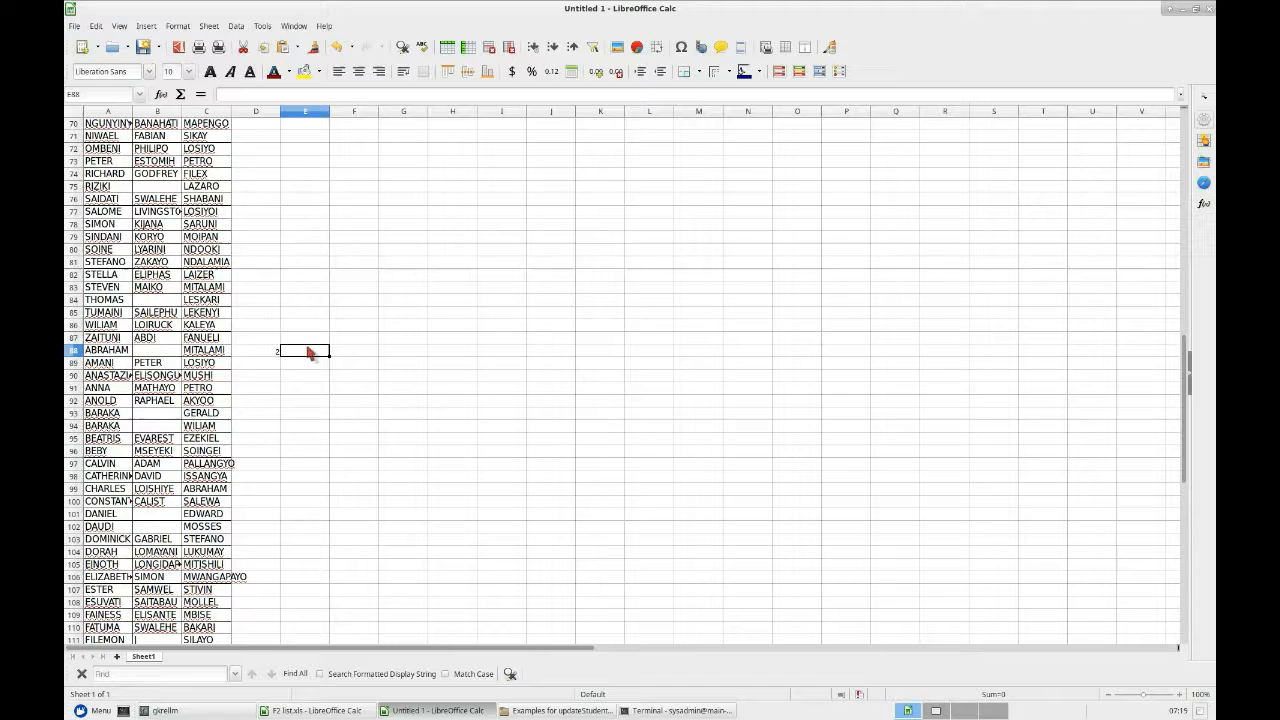
type("B")
left_click(348, 413)
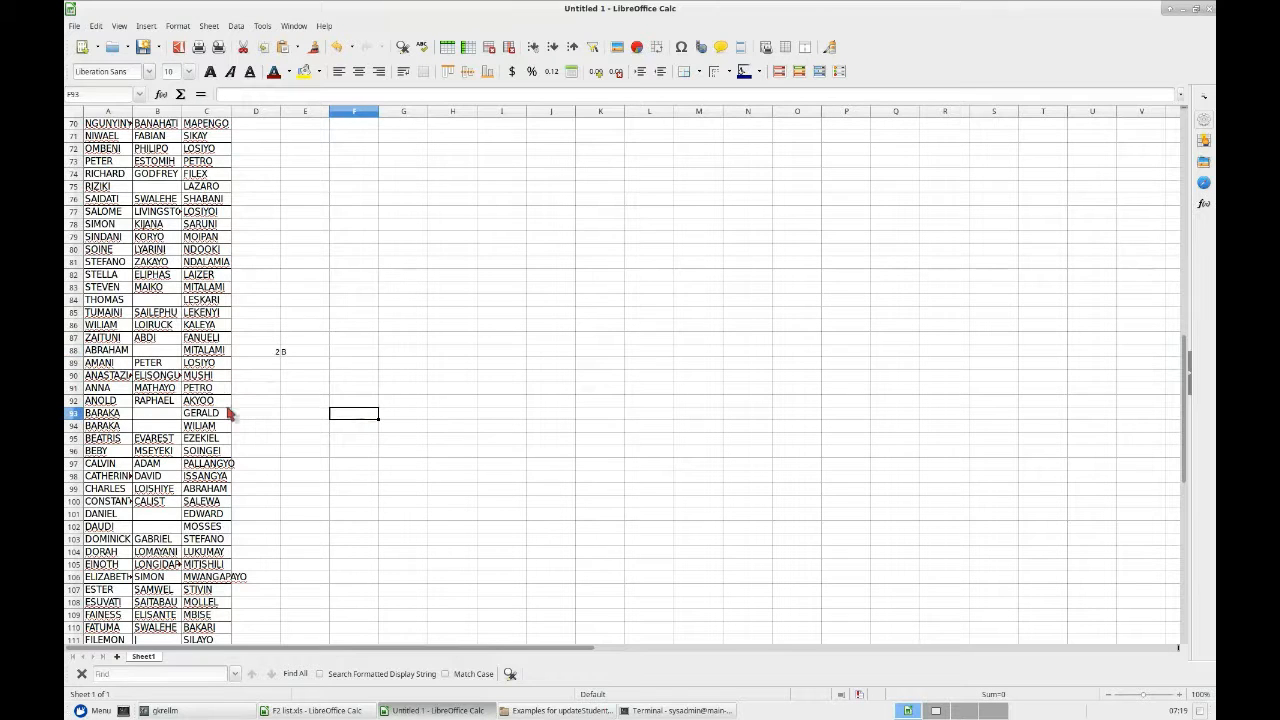
Step: Start saving the new spreadsheet and name the file Form2
scroll(228, 413, "up", 20)
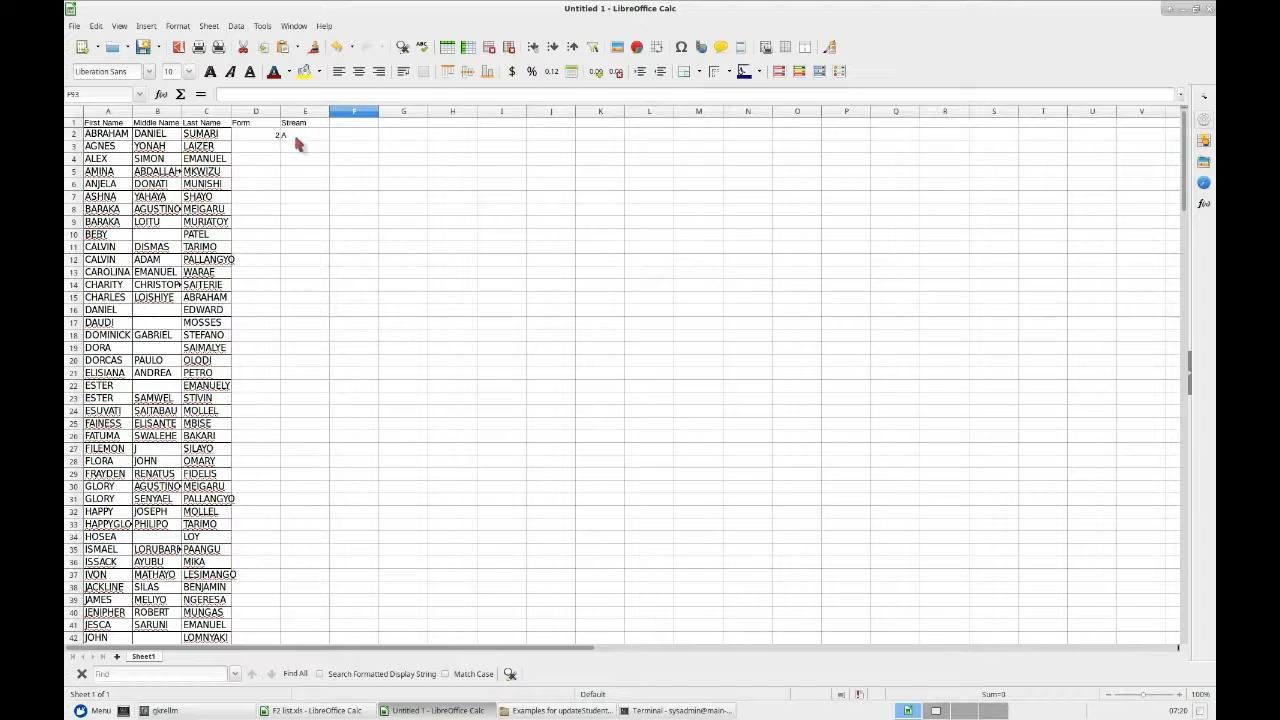
scroll(280, 235, "down", 20)
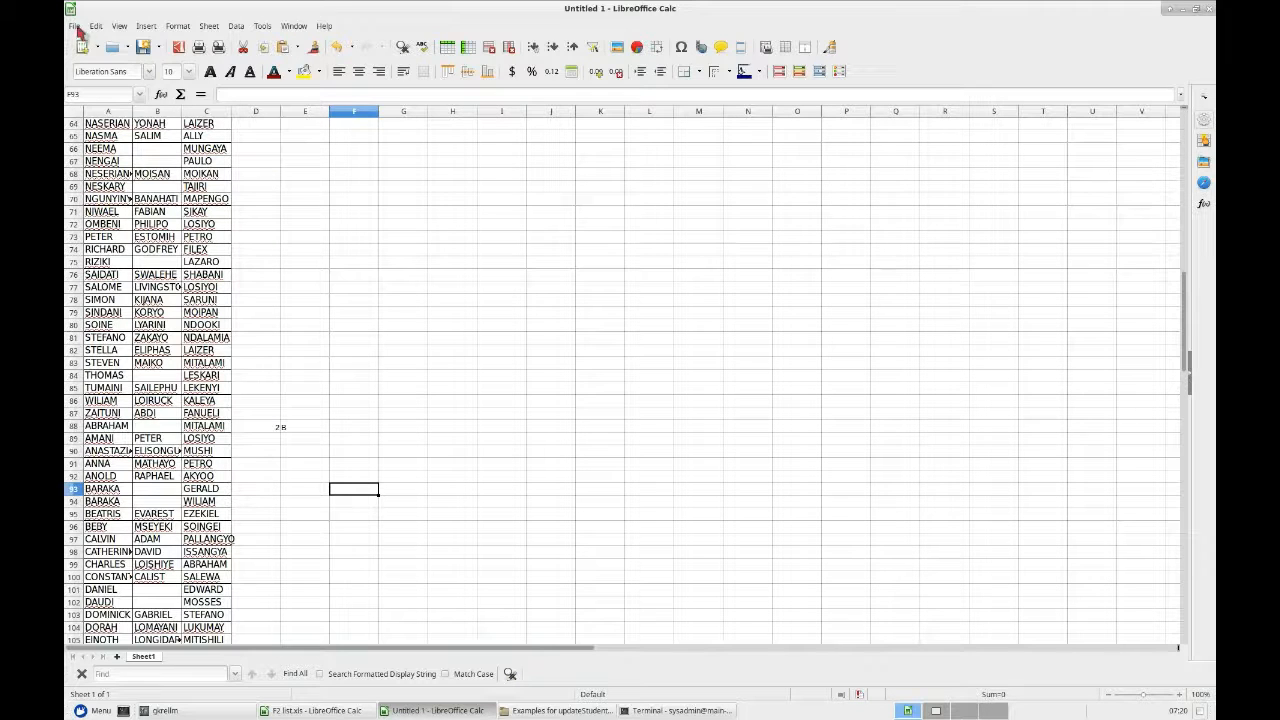
left_click(78, 28)
left_click(115, 218)
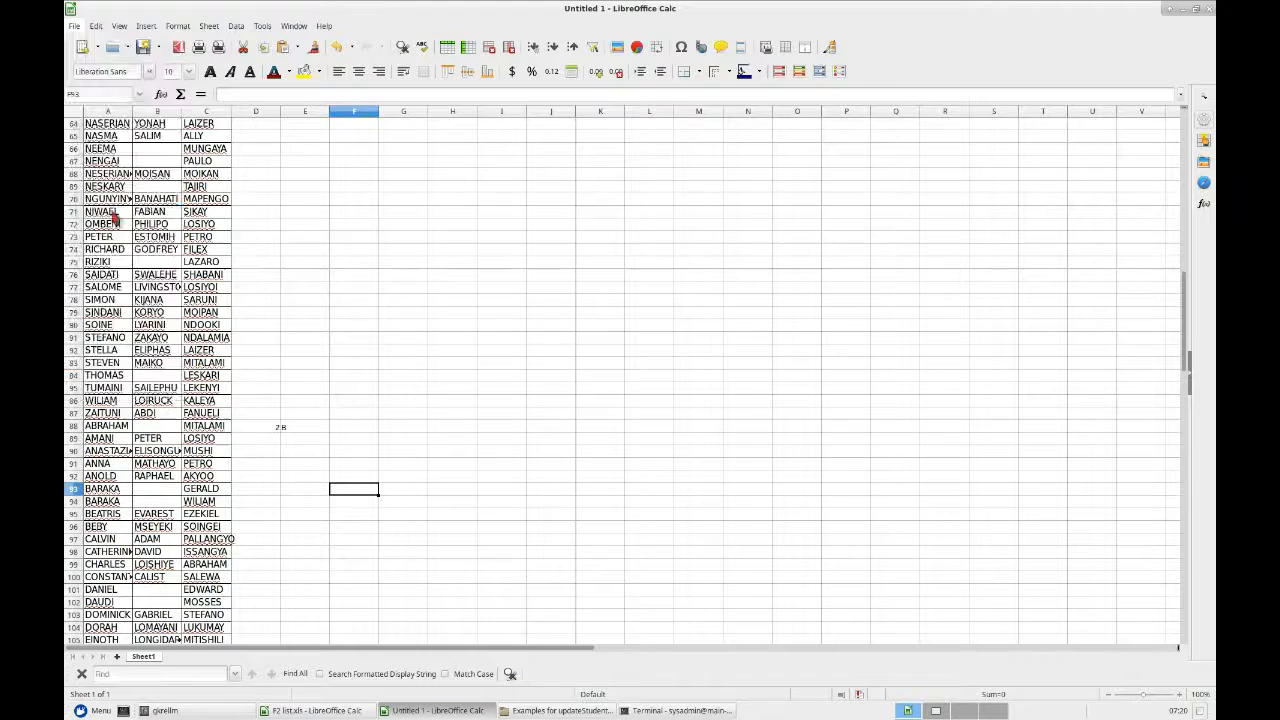
left_click(508, 215)
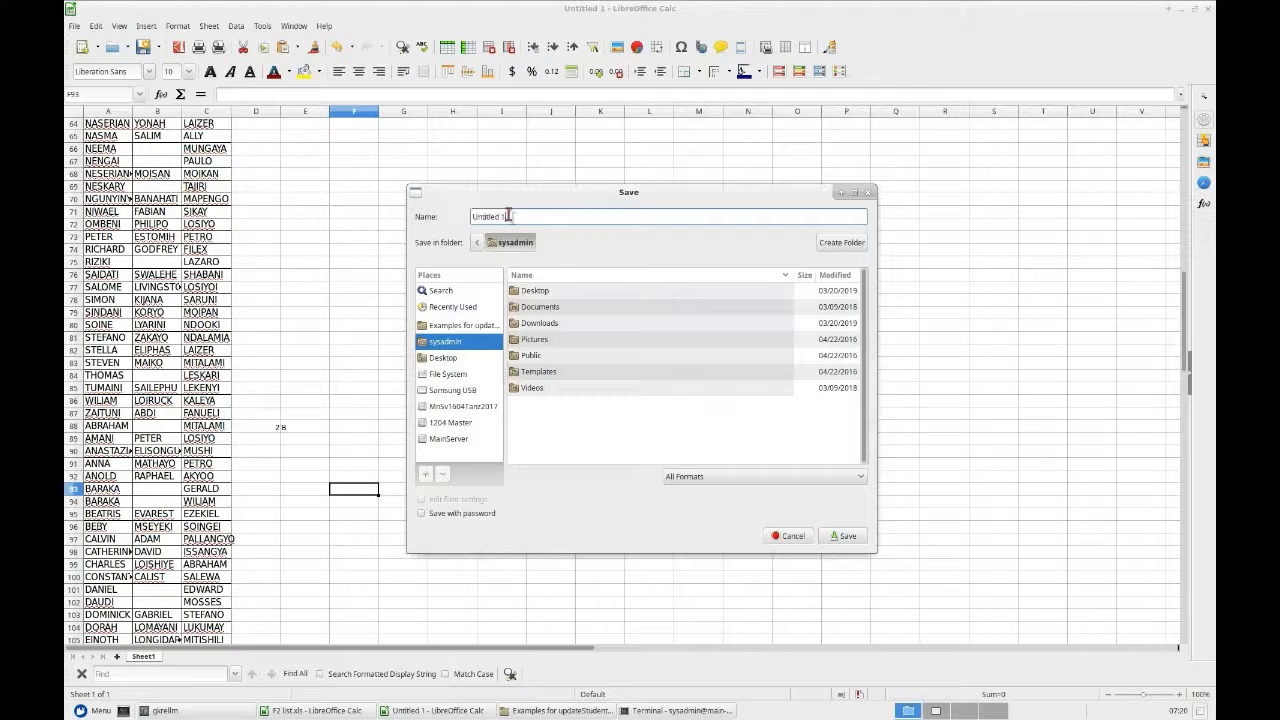
left_click_drag(508, 215, 470, 217)
type("Fa")
Step: Set the save location to the folder /client_home/share/student_source_lists/2019
left_click(450, 374)
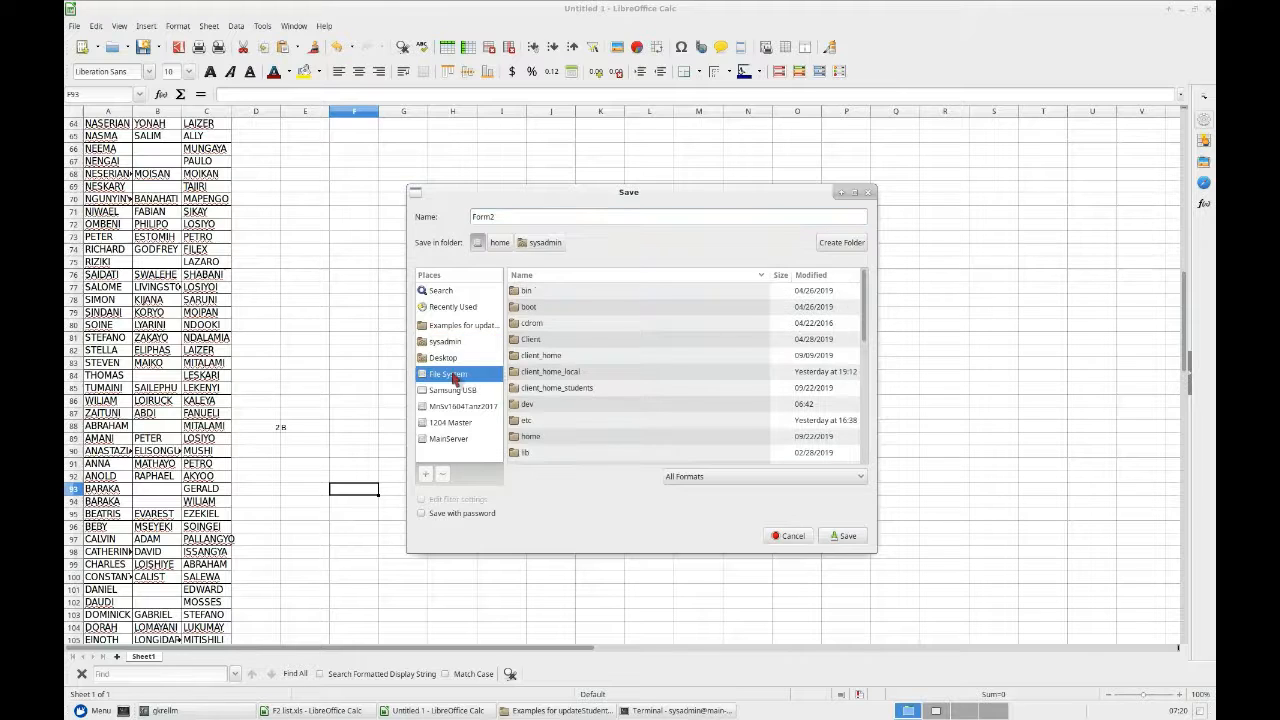
double_click(552, 358)
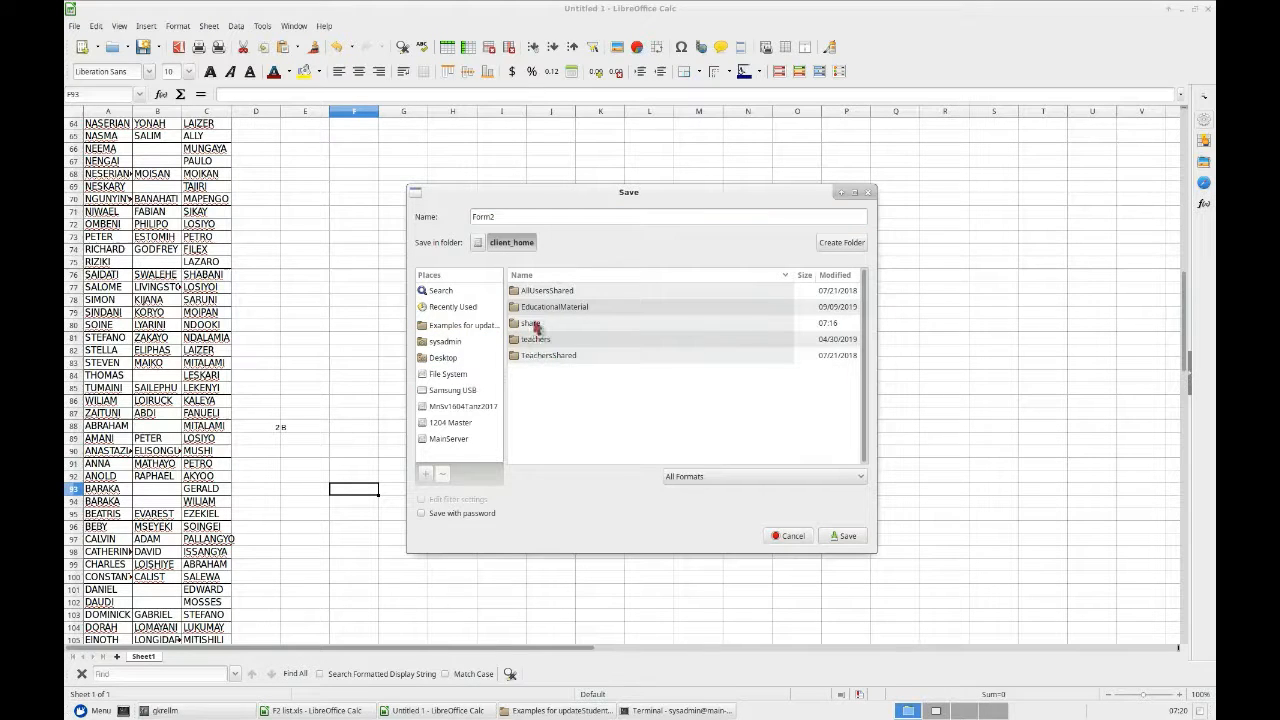
left_click(536, 326)
double_click(534, 326)
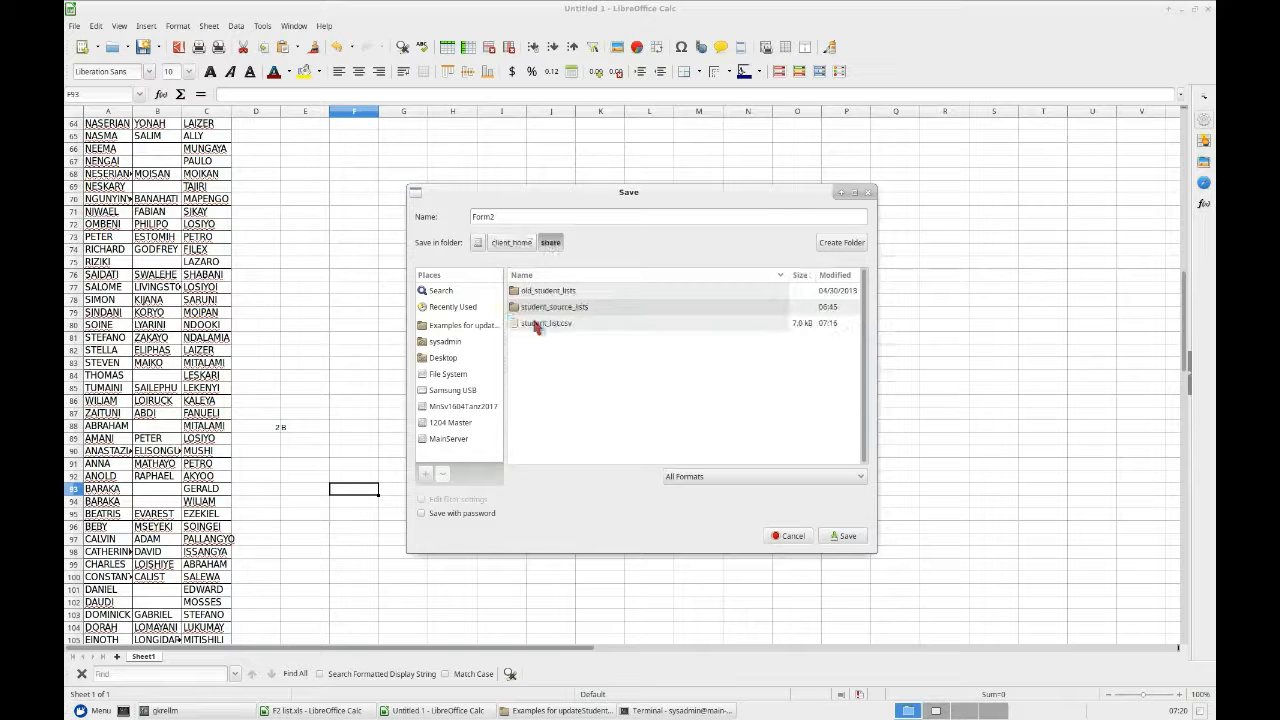
double_click(556, 310)
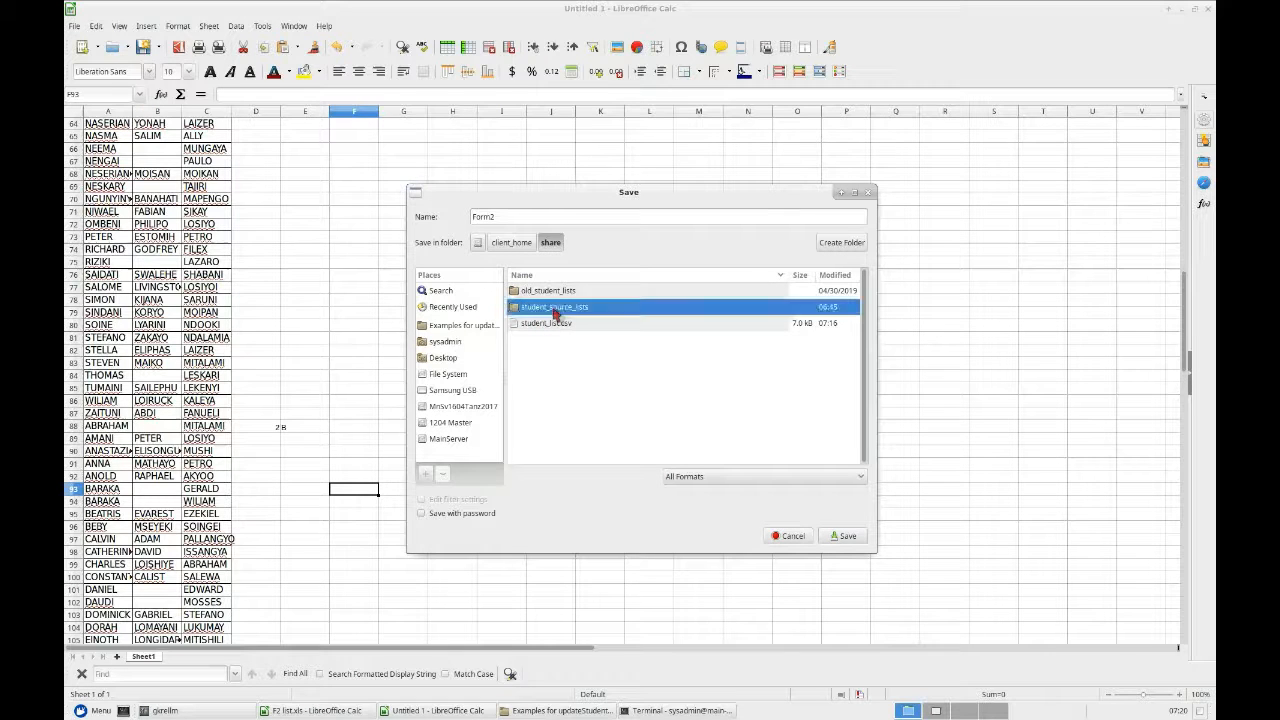
double_click(527, 293)
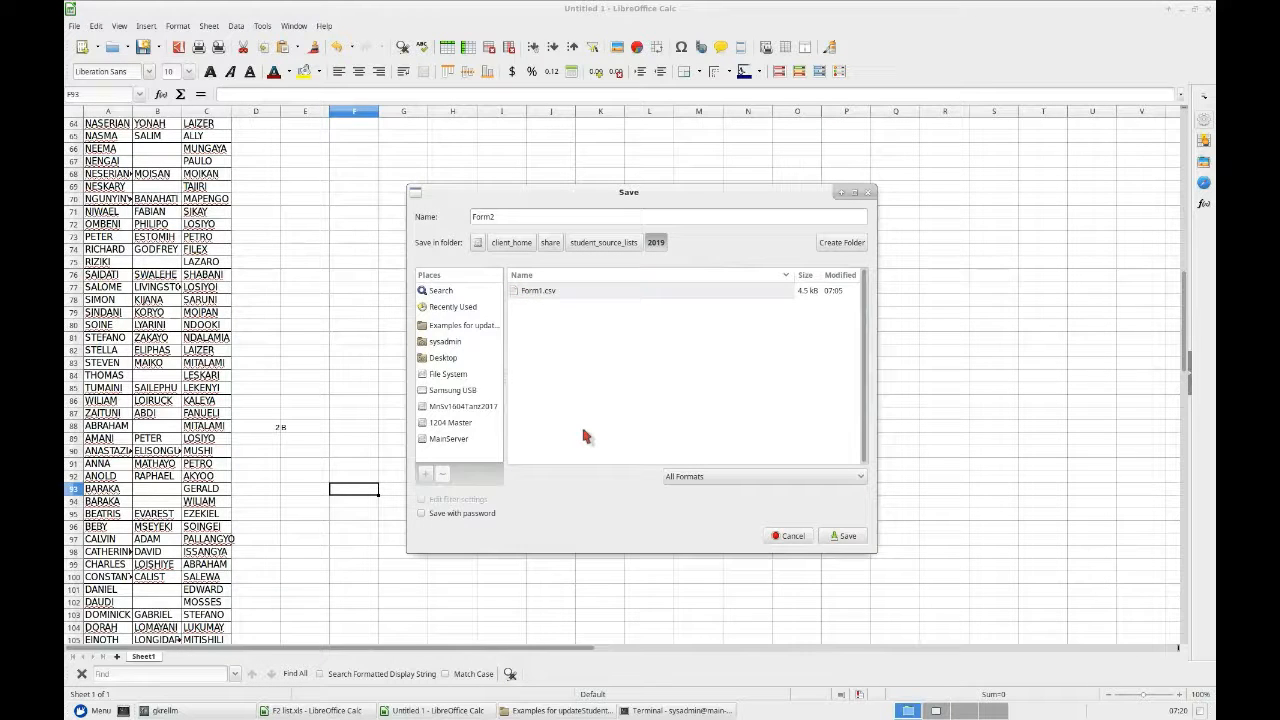
Step: Save the list in Text CSV (.csv) format, accepting the Unicode (UTF-8) export options
left_click(712, 478)
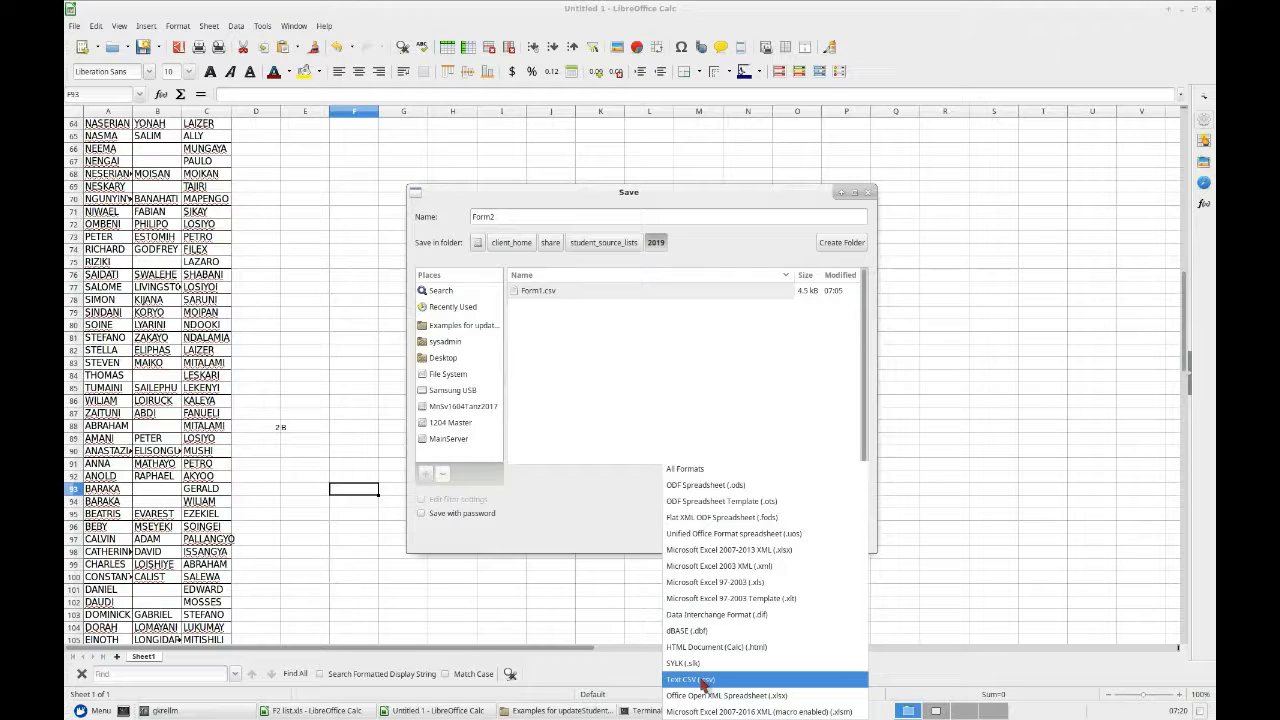
left_click(704, 680)
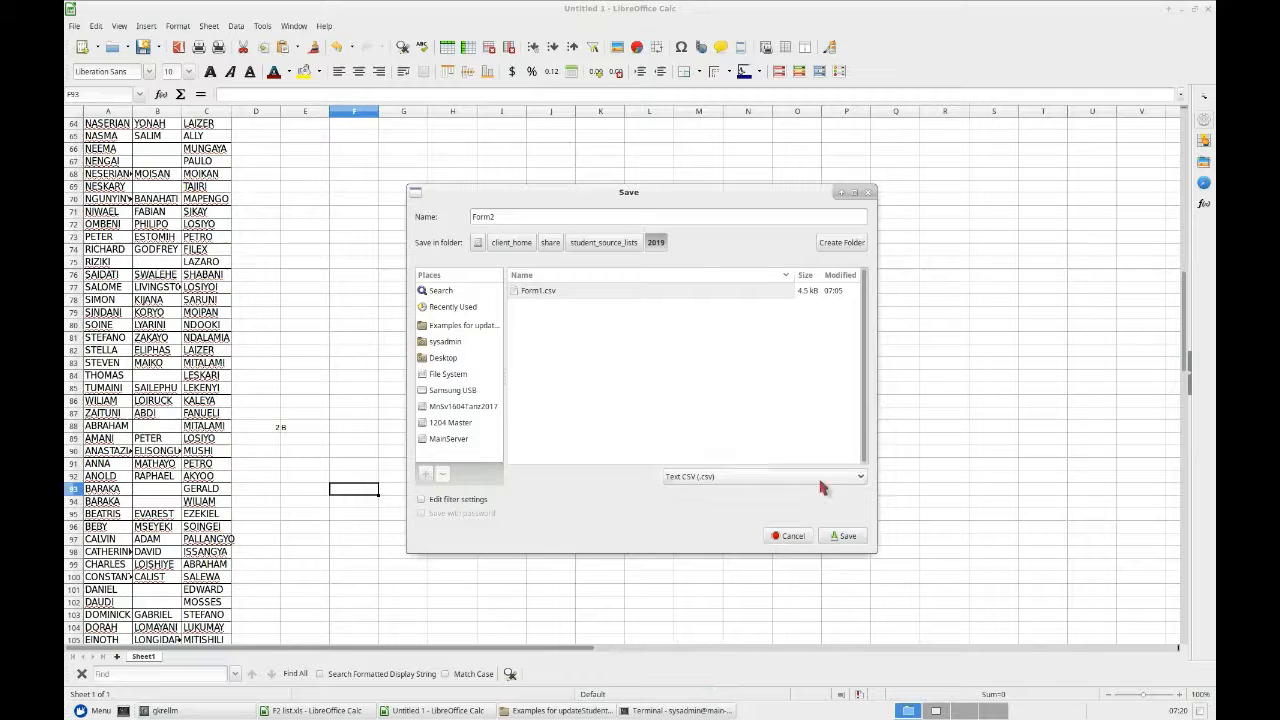
left_click(846, 537)
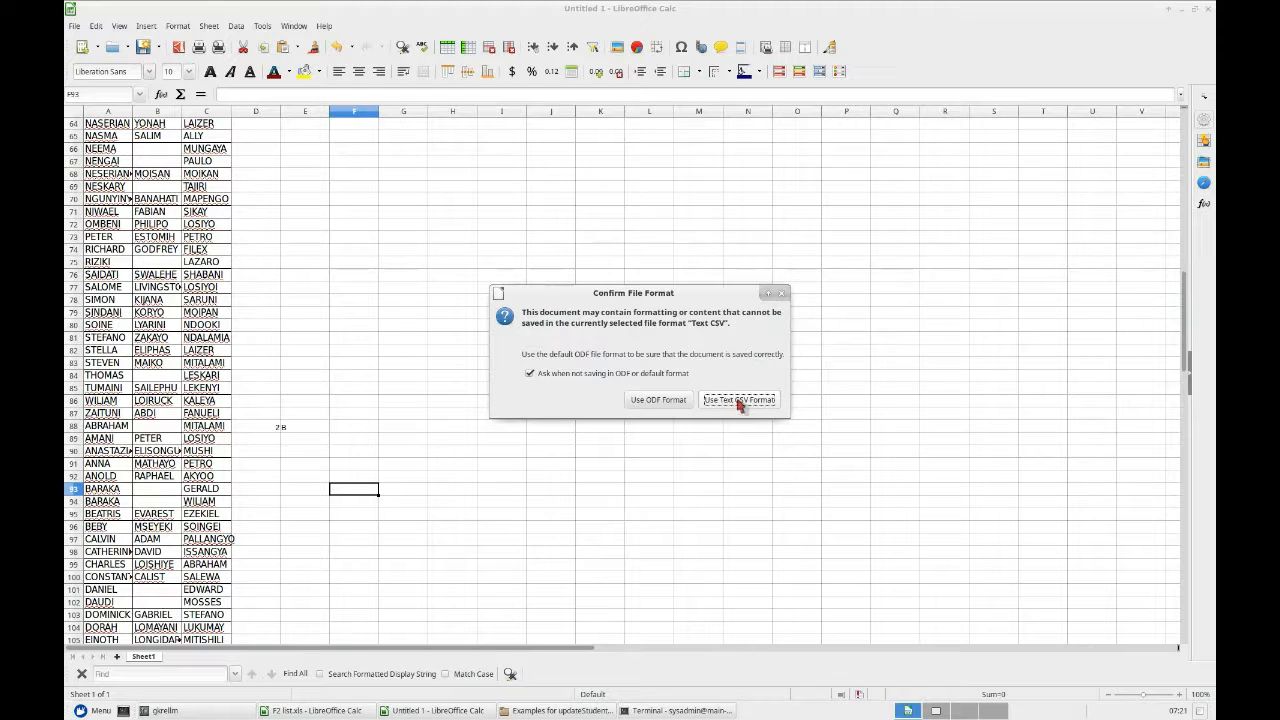
left_click(740, 400)
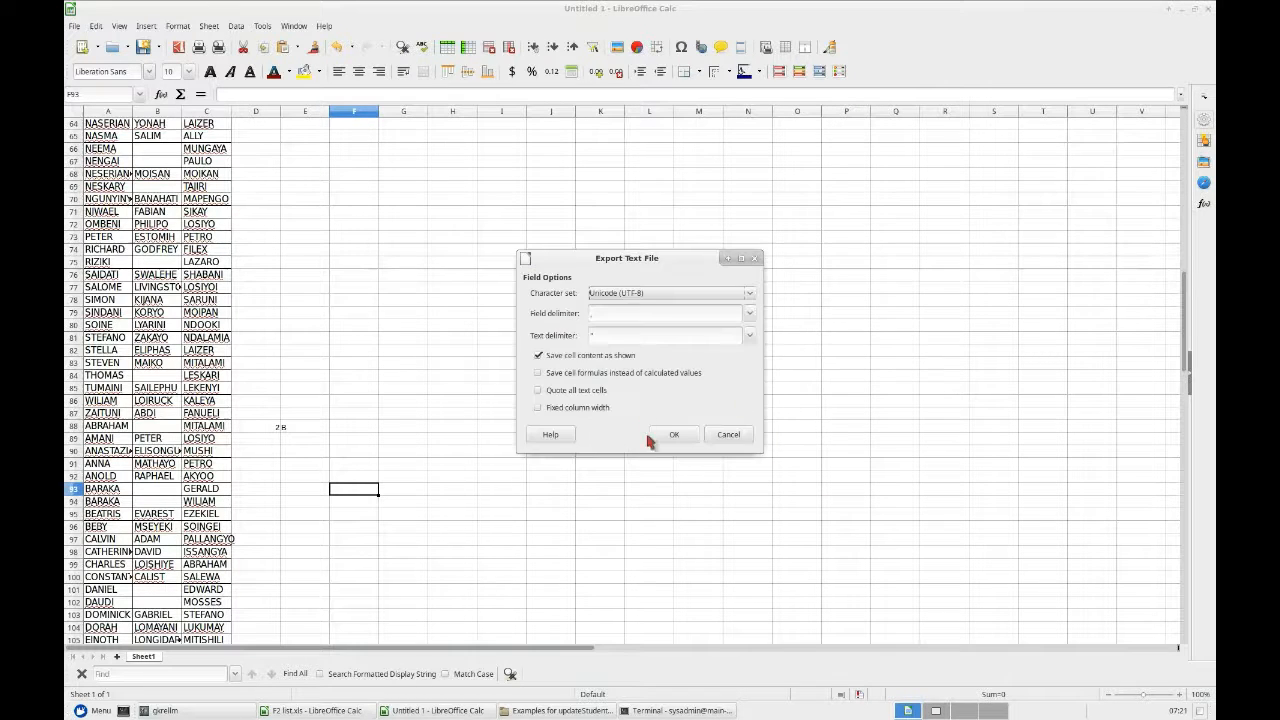
left_click(674, 437)
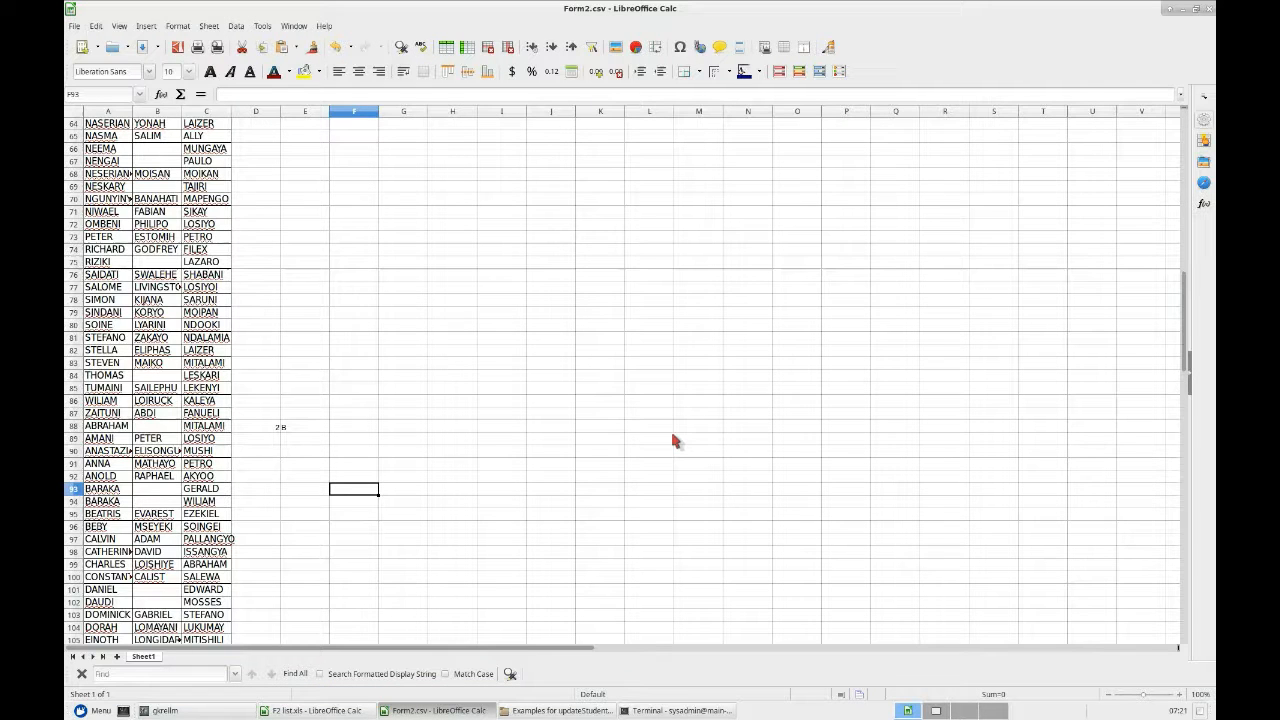
Step: Close Form2.csv, F2 list.xls and the file manager window showing Examples for updateStudentList
scroll(435, 405, "up", 20)
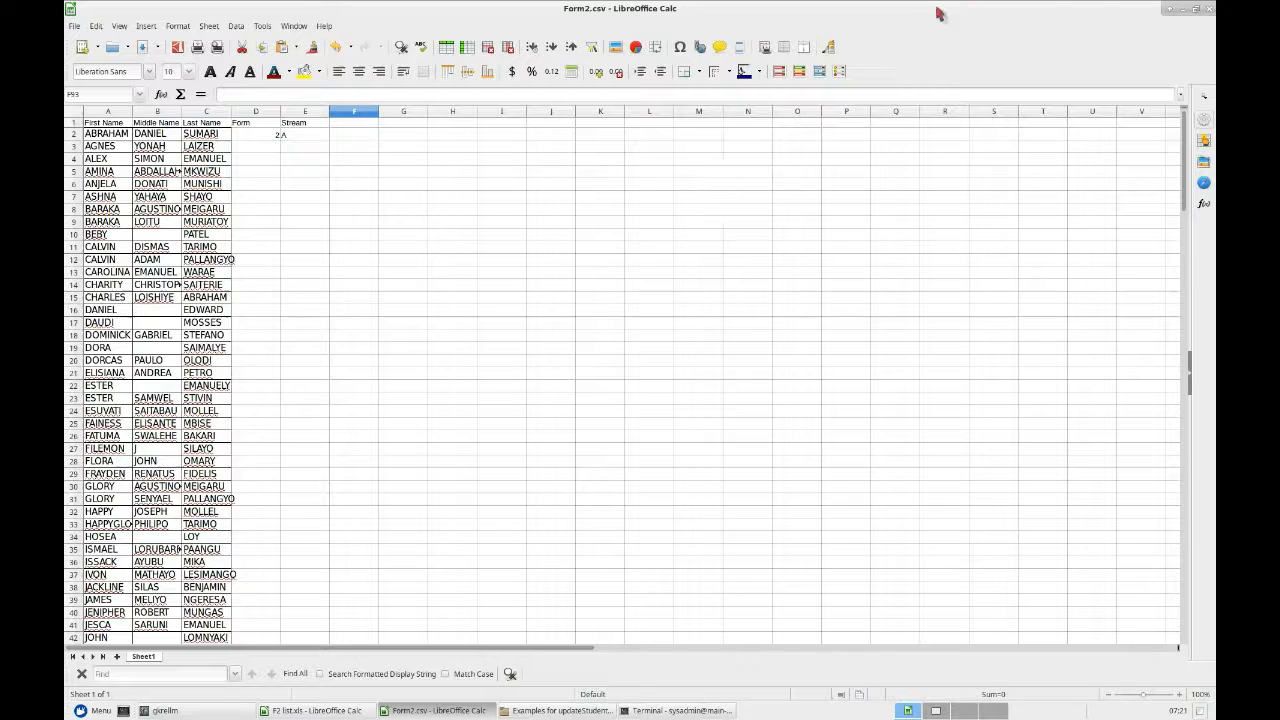
left_click(1208, 9)
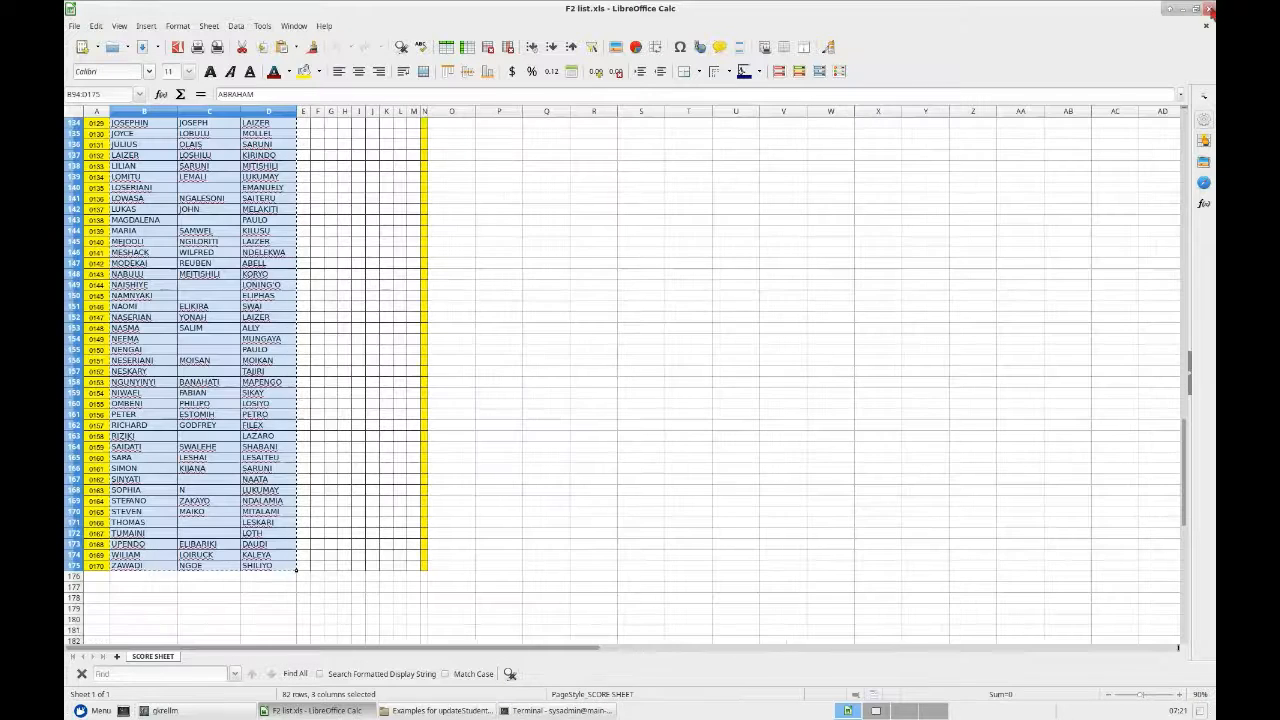
left_click(1209, 10)
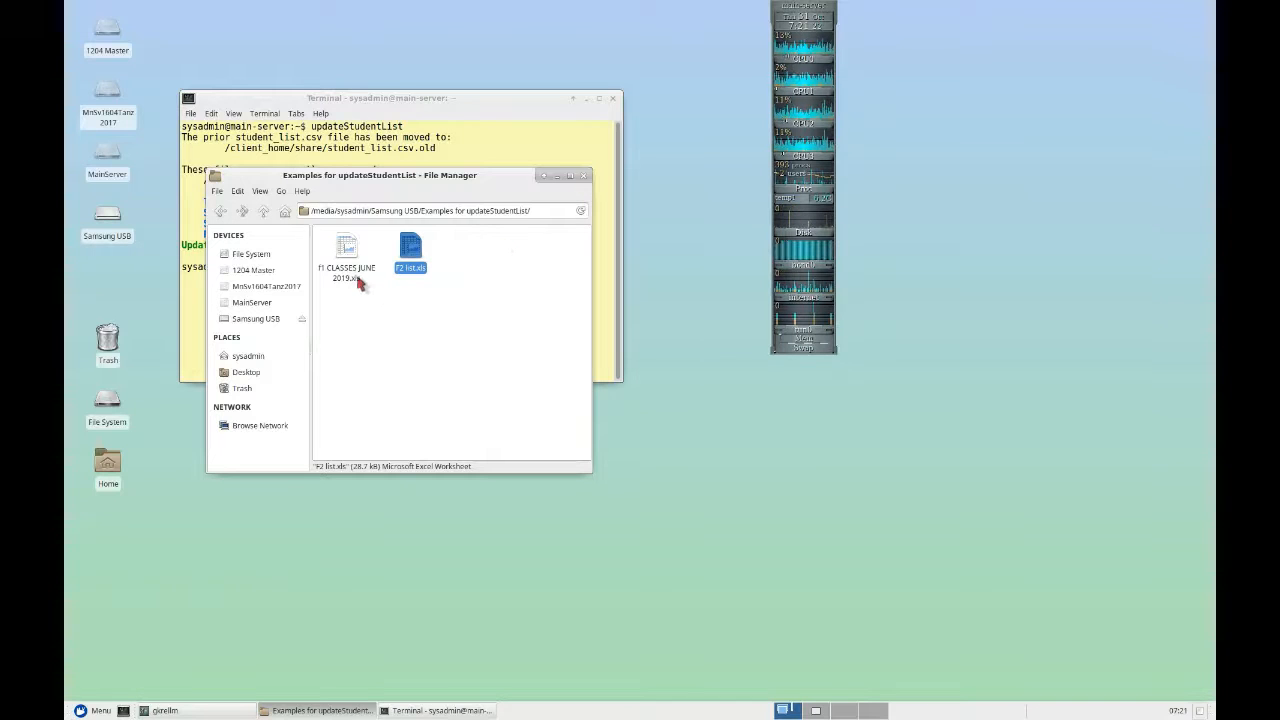
left_click(584, 176)
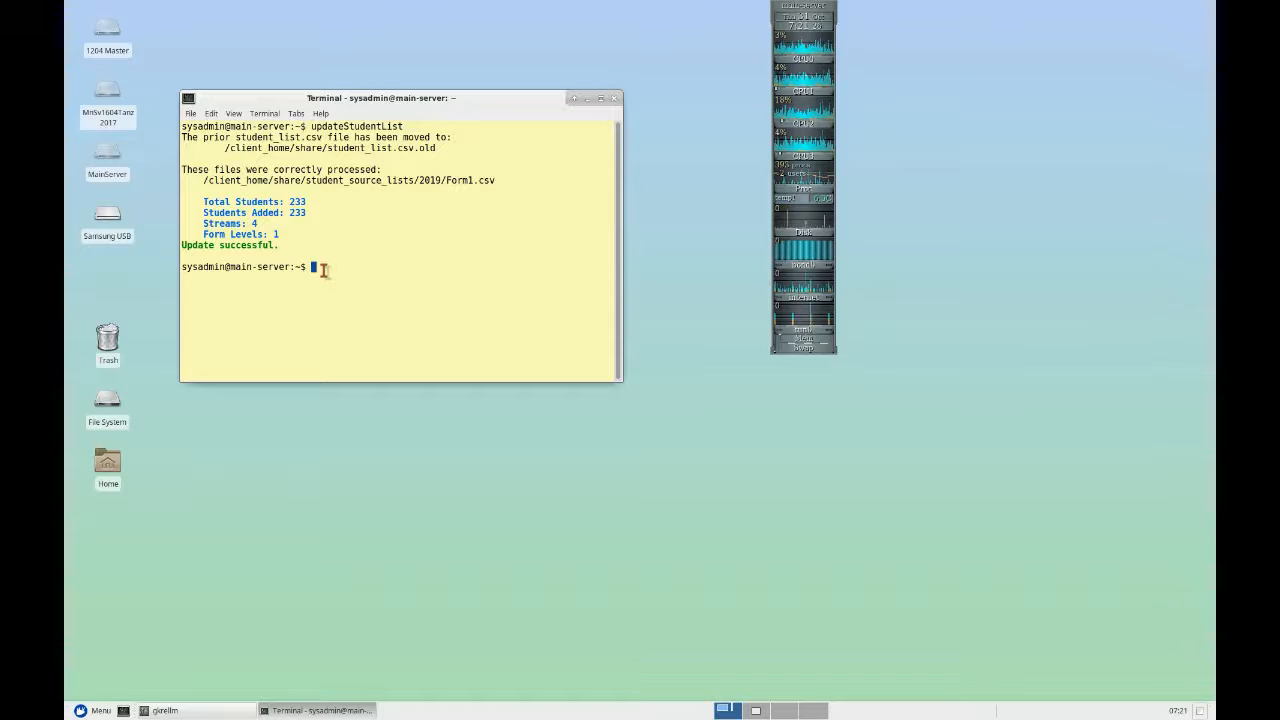
Step: Run updateStudentList in the terminal and open student_source_lists/2019 in its file chooser
type("updateS")
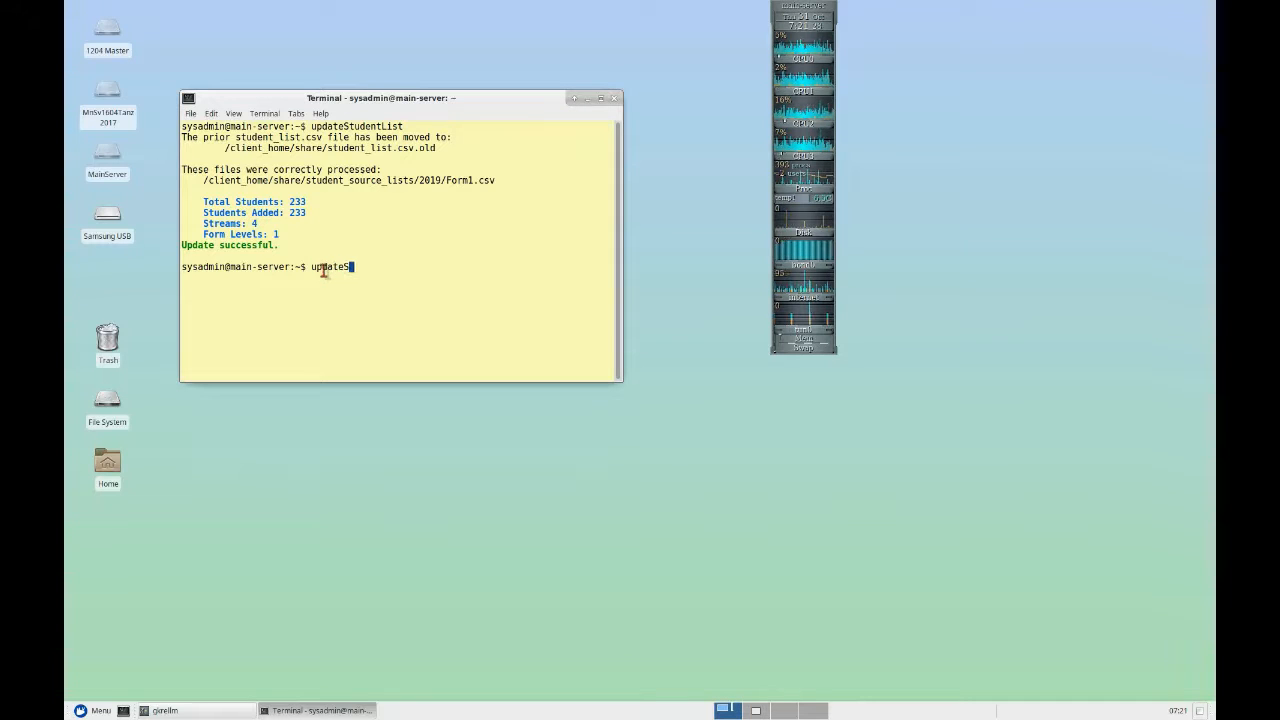
type("tudentList")
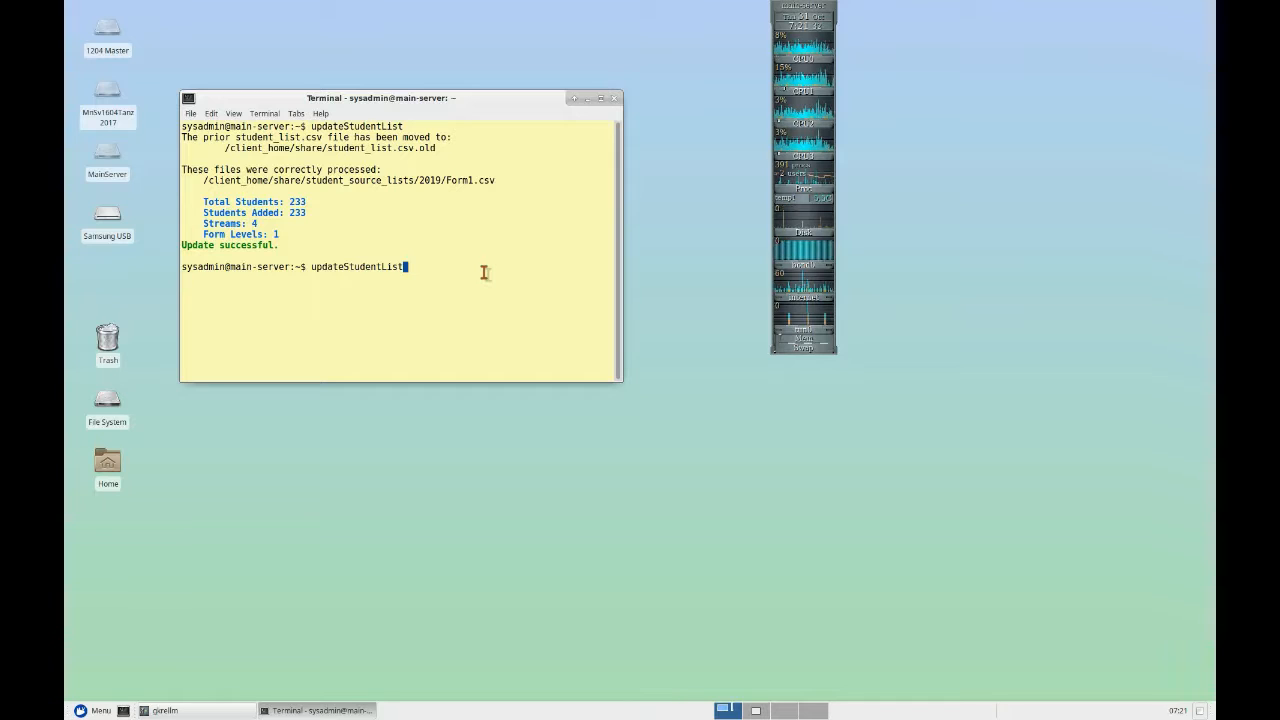
key("Return")
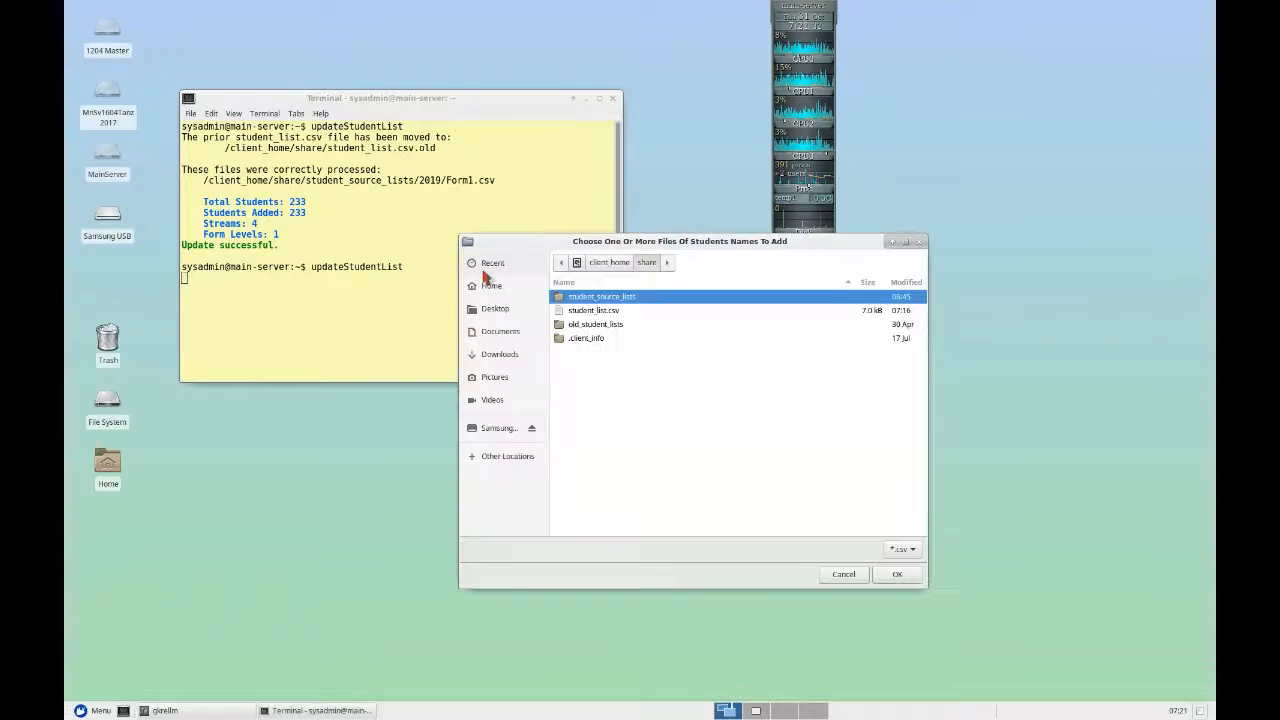
double_click(603, 298)
double_click(580, 297)
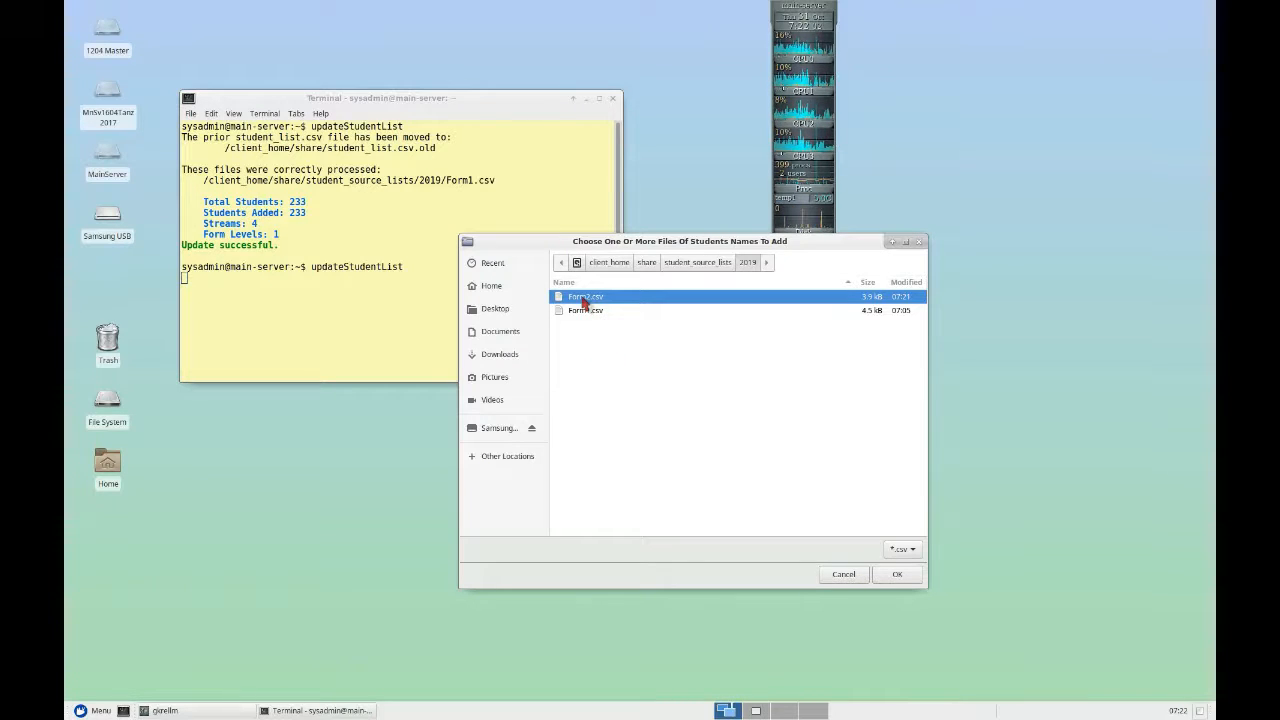
Step: Add the students from Form2.csv to the student list
left_click(895, 574)
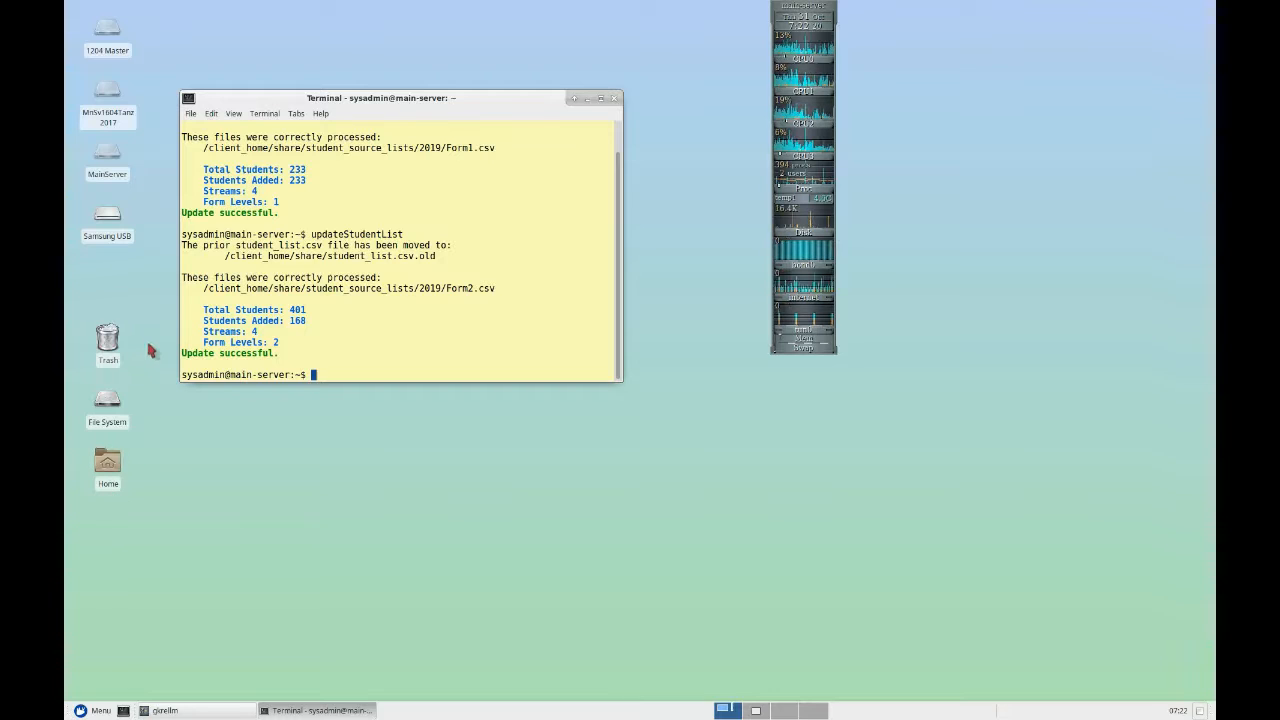
Step: Open student_list.csv from /client_home/share in the file manager, accepting the default text import options
double_click(107, 408)
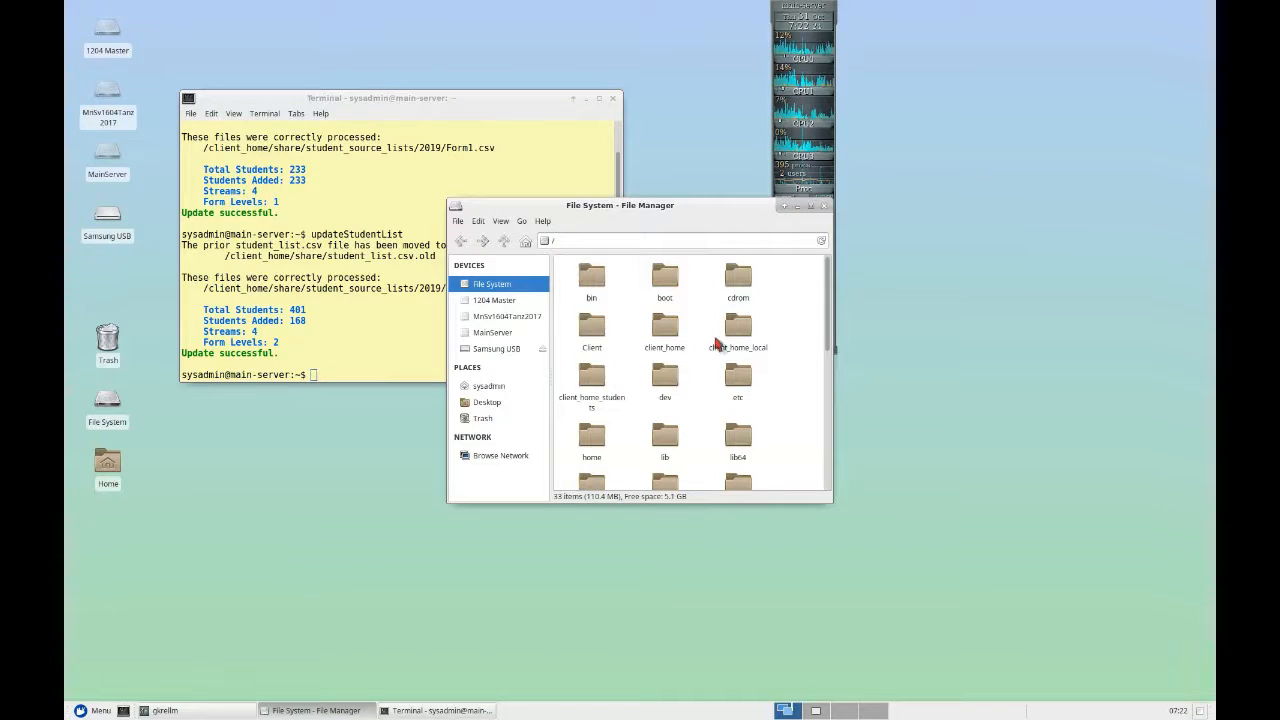
left_click(662, 332)
double_click(662, 332)
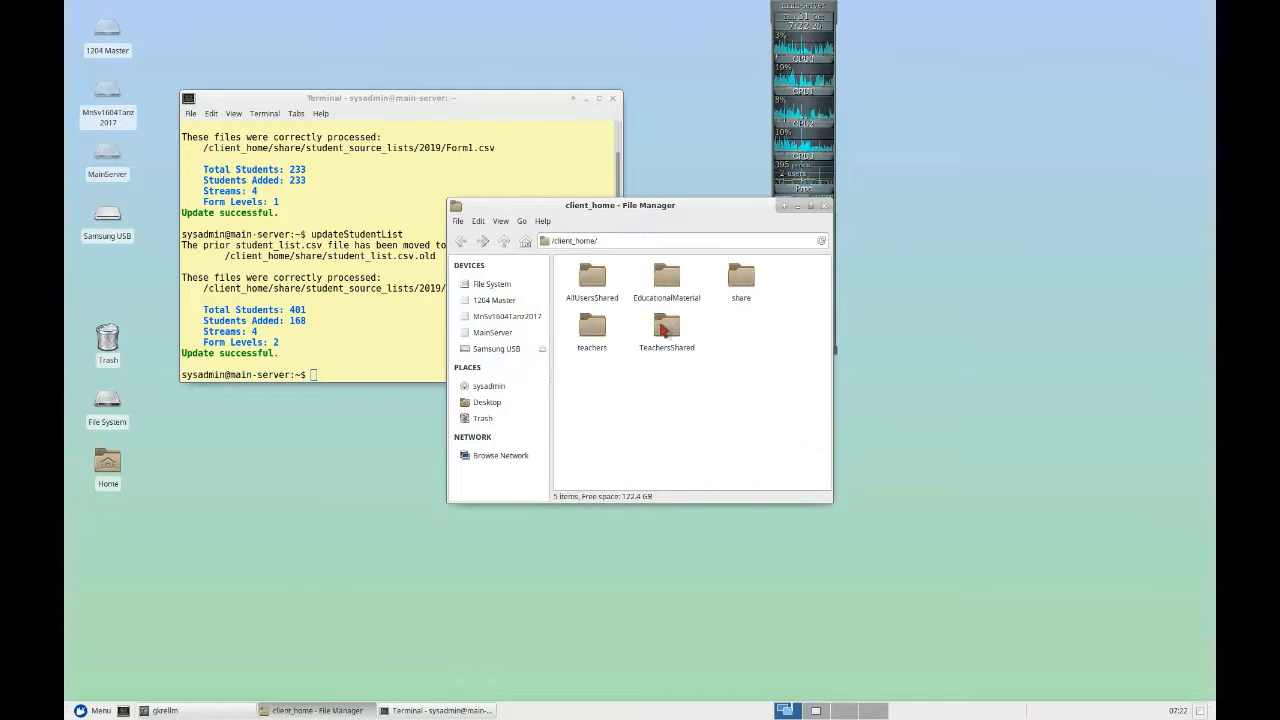
double_click(742, 278)
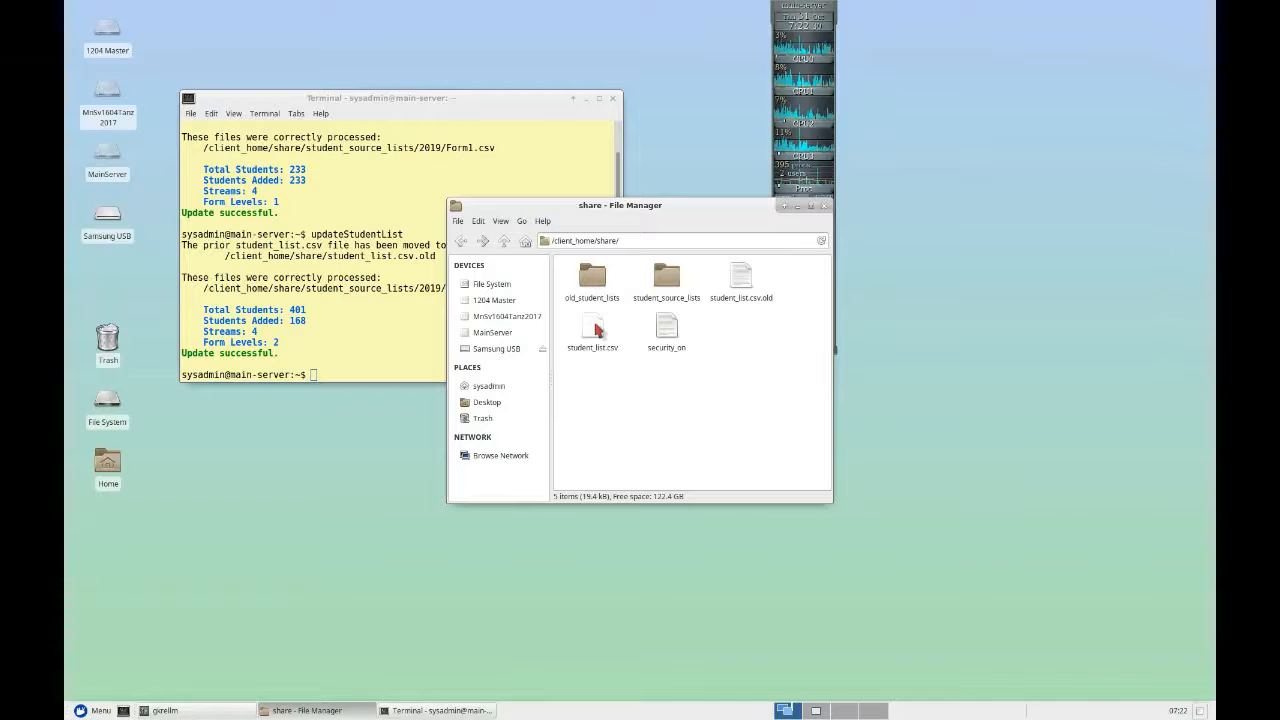
double_click(596, 330)
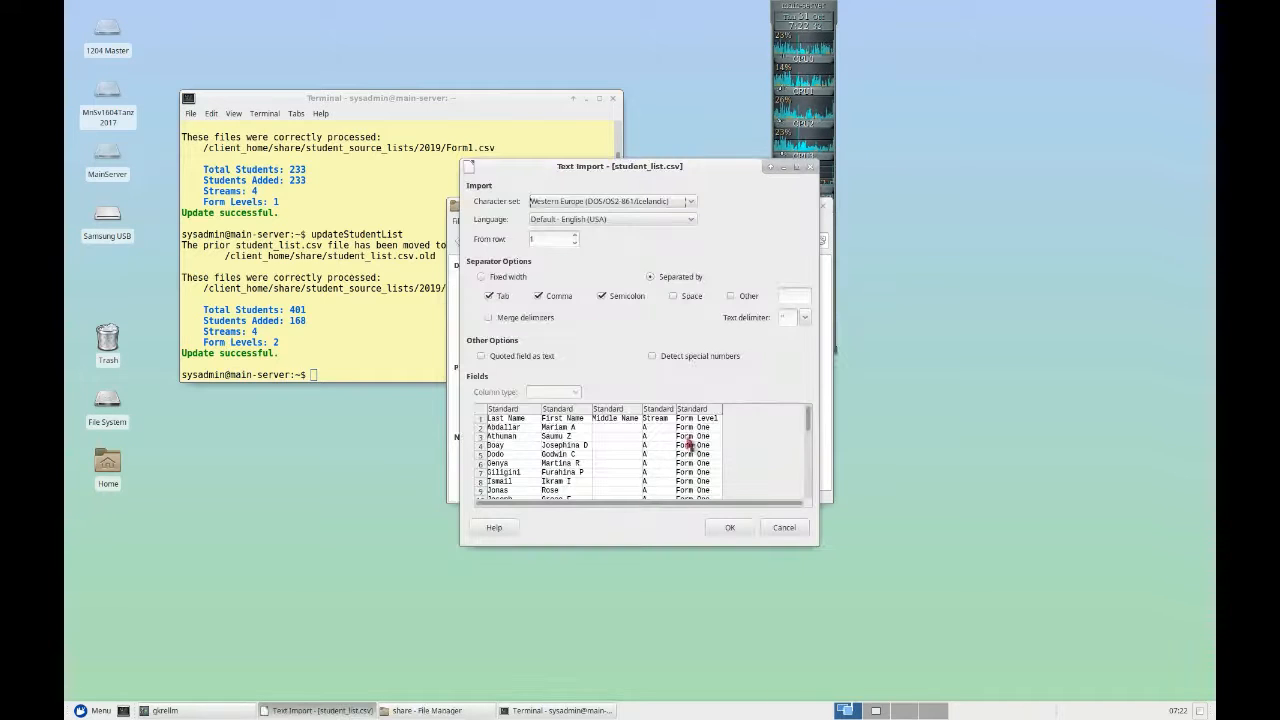
left_click(730, 527)
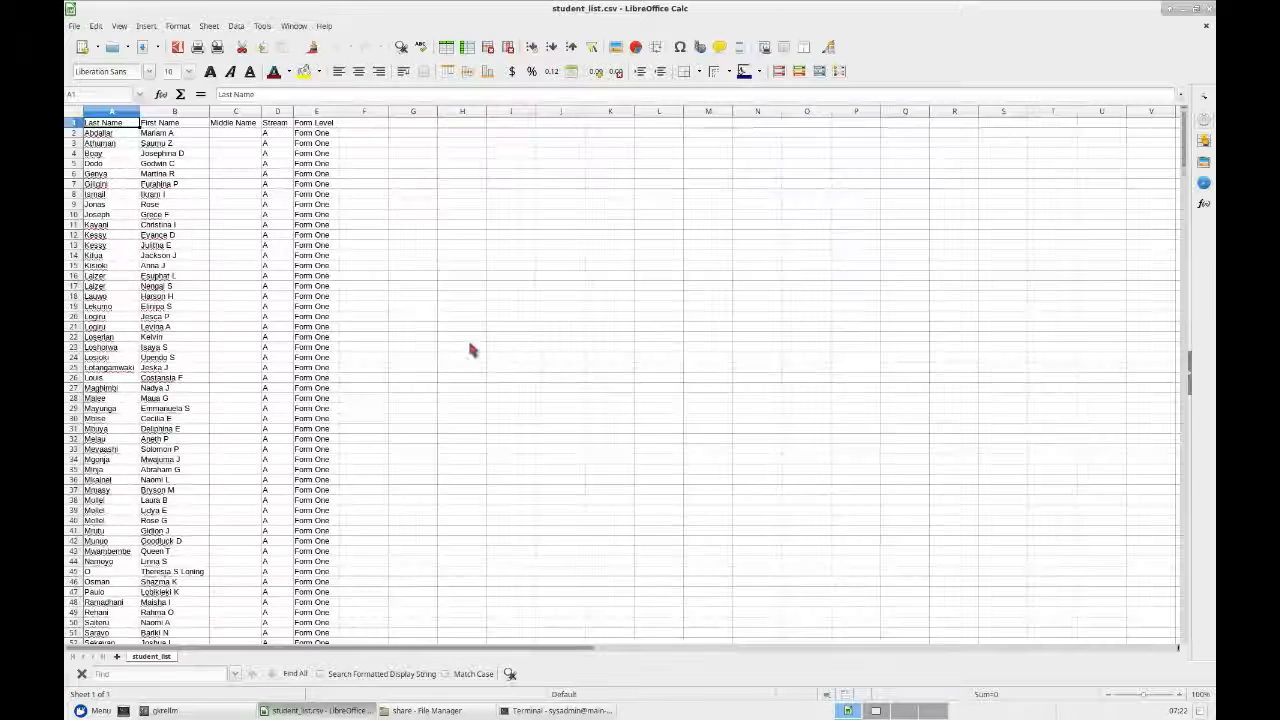
Step: Examine the name, Stream and Form Level columns of student_list.csv across the Form One and Form Two rows
scroll(471, 349, "down", 20)
scroll(338, 349, "down", 18)
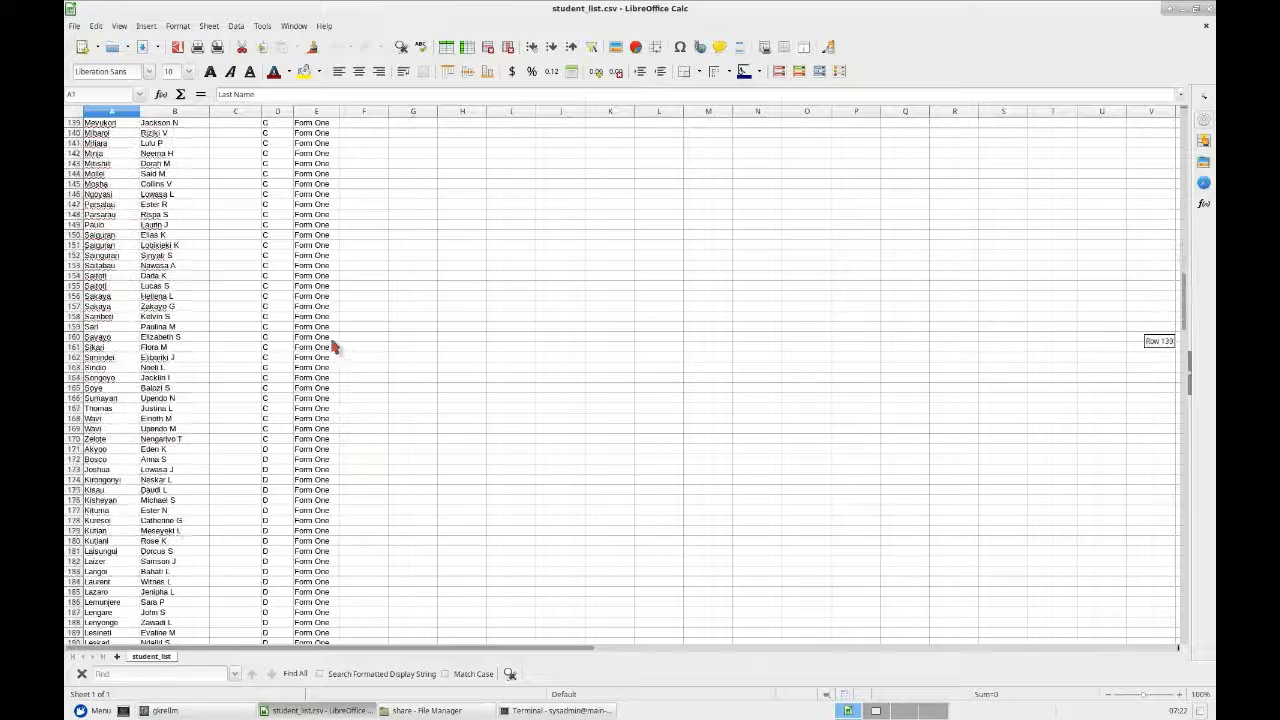
scroll(283, 428, "down", 18)
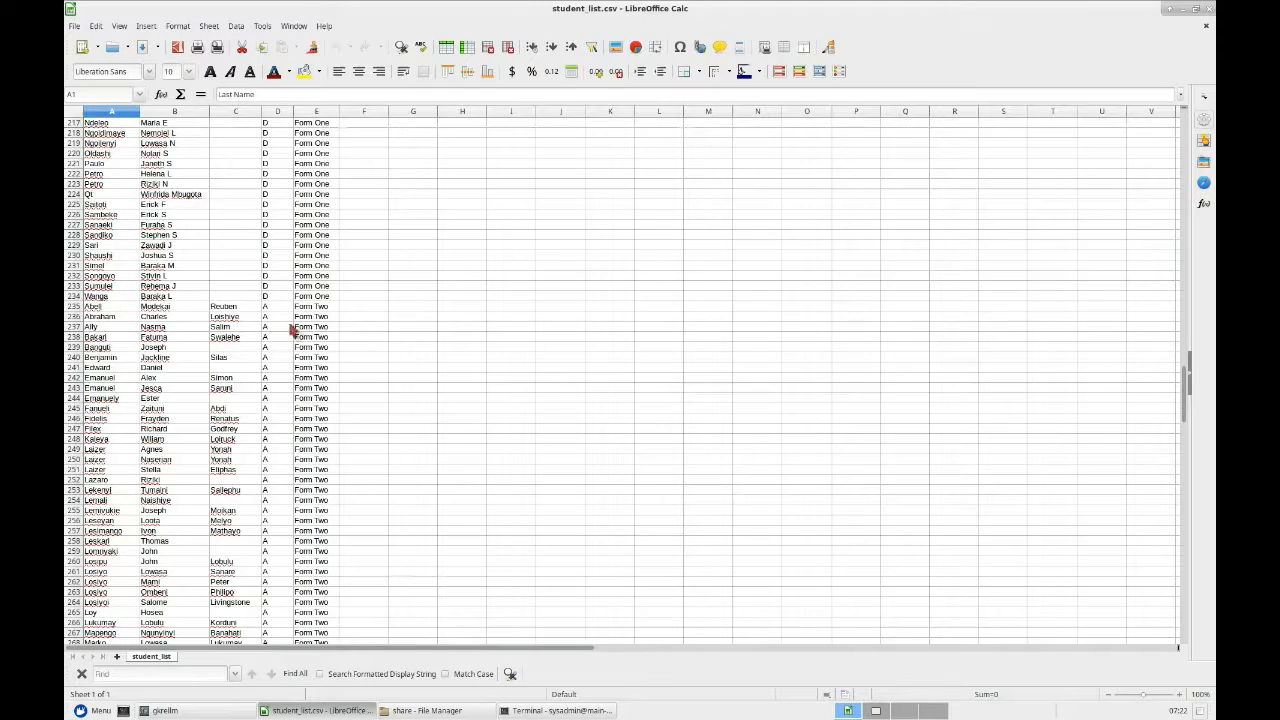
scroll(279, 343, "down", 8)
scroll(279, 343, "up", 20)
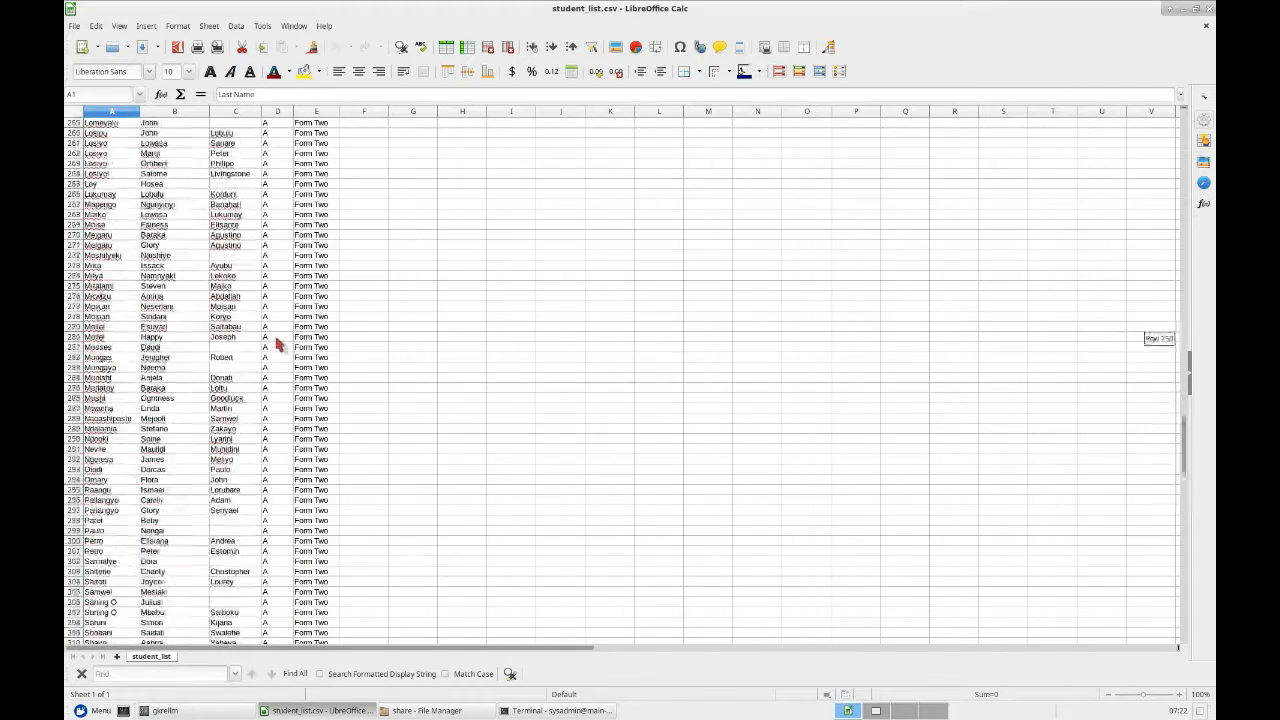
scroll(276, 336, "up", 20)
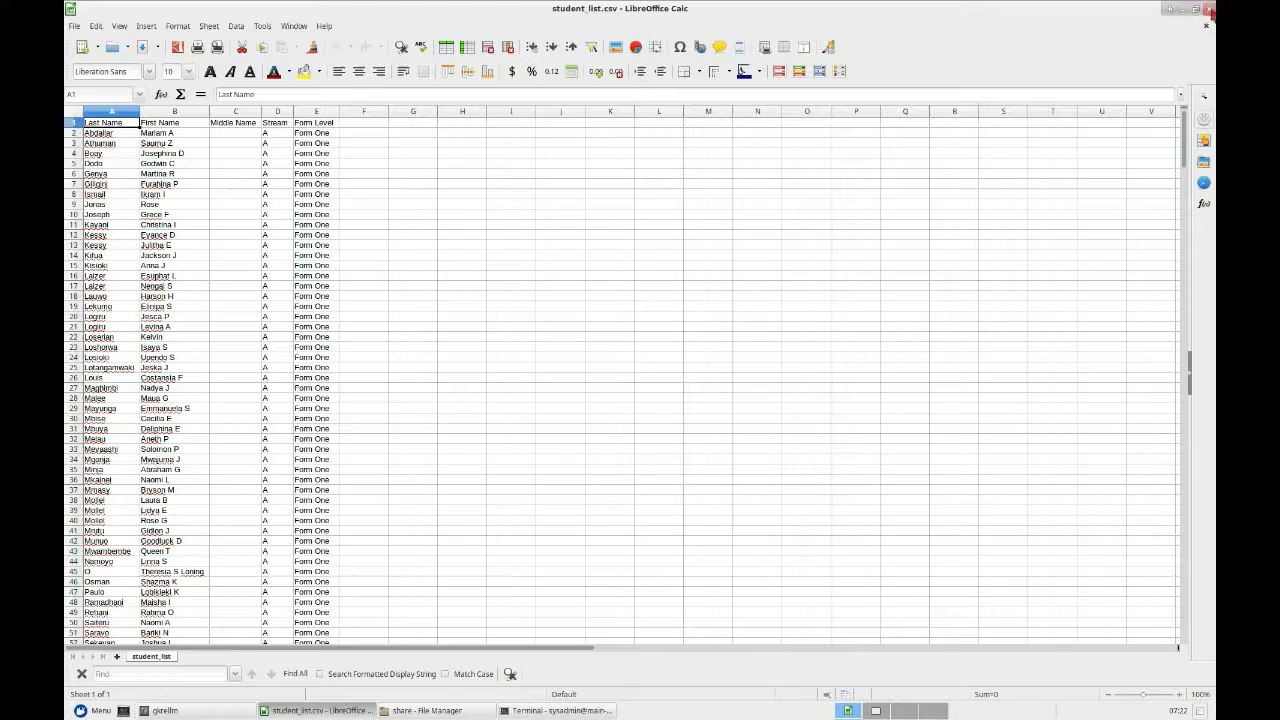
scroll(694, 263, "down", 20)
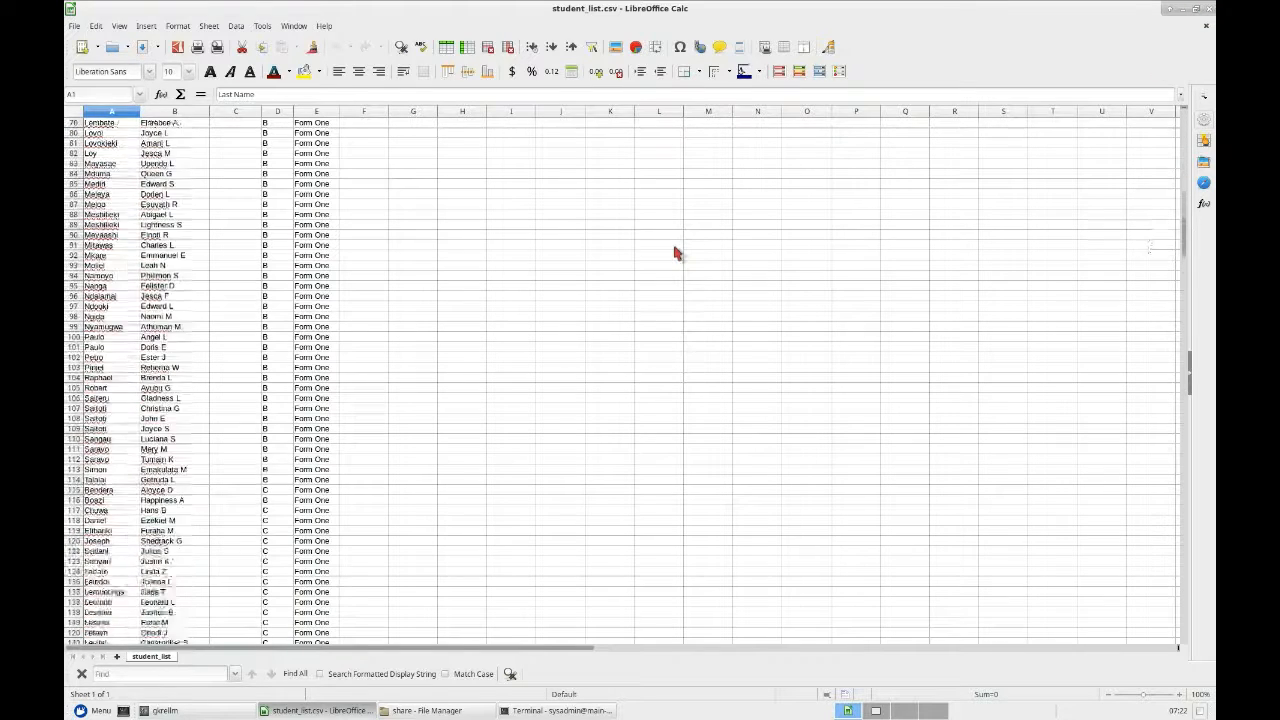
scroll(674, 253, "down", 20)
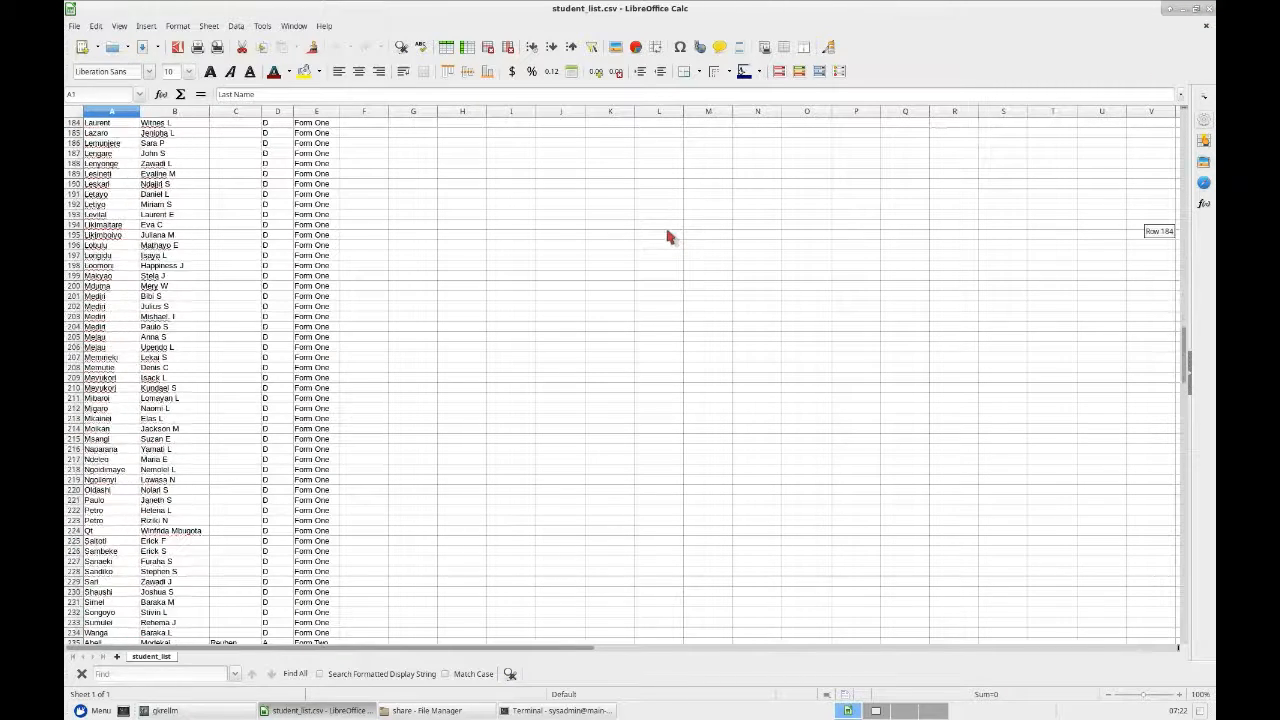
scroll(669, 237, "down", 5)
scroll(783, 292, "up", 20)
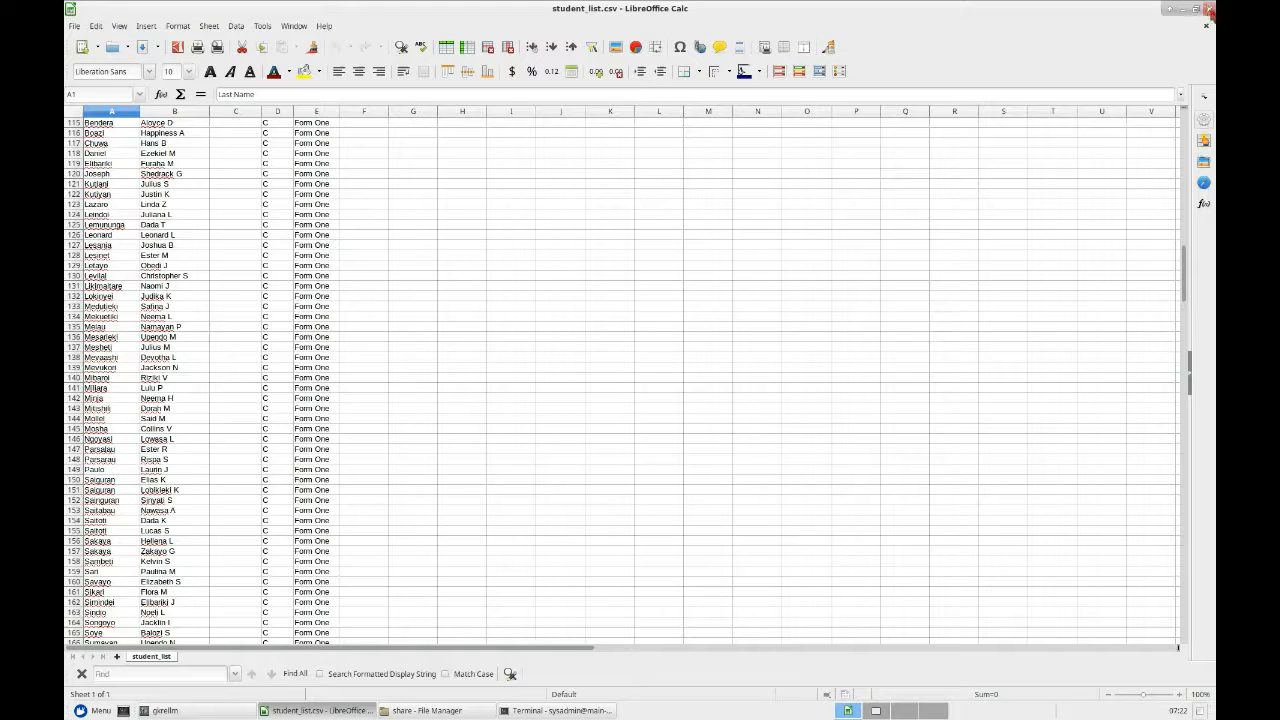
right_click(1200, 712)
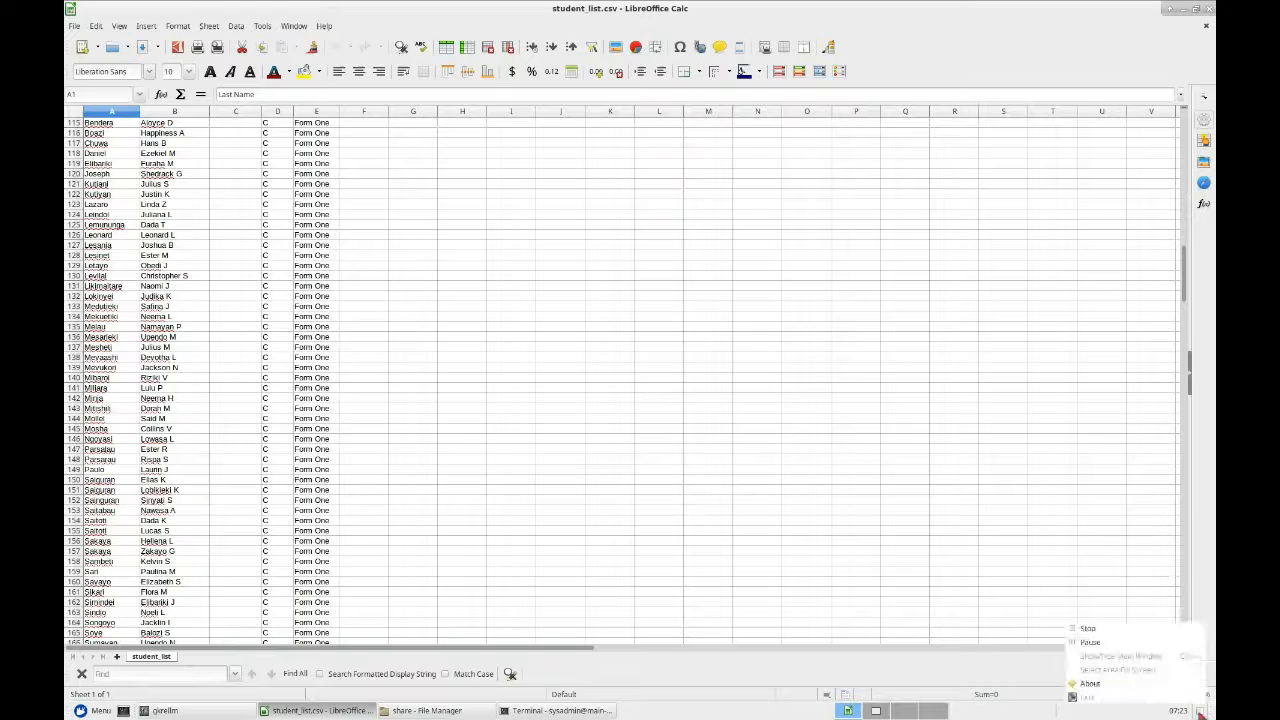
left_click(1101, 629)
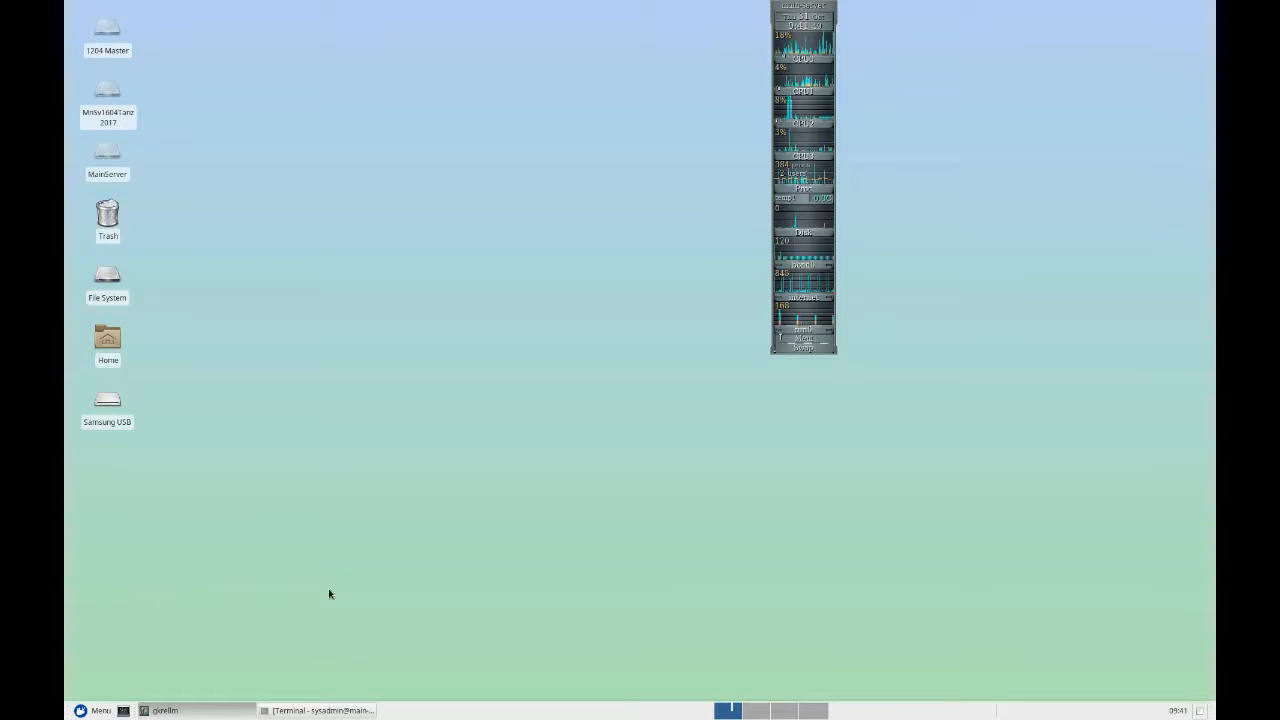
Step: Launch the Update Student List system utility to bring up its chooser for student name files
left_click(101, 711)
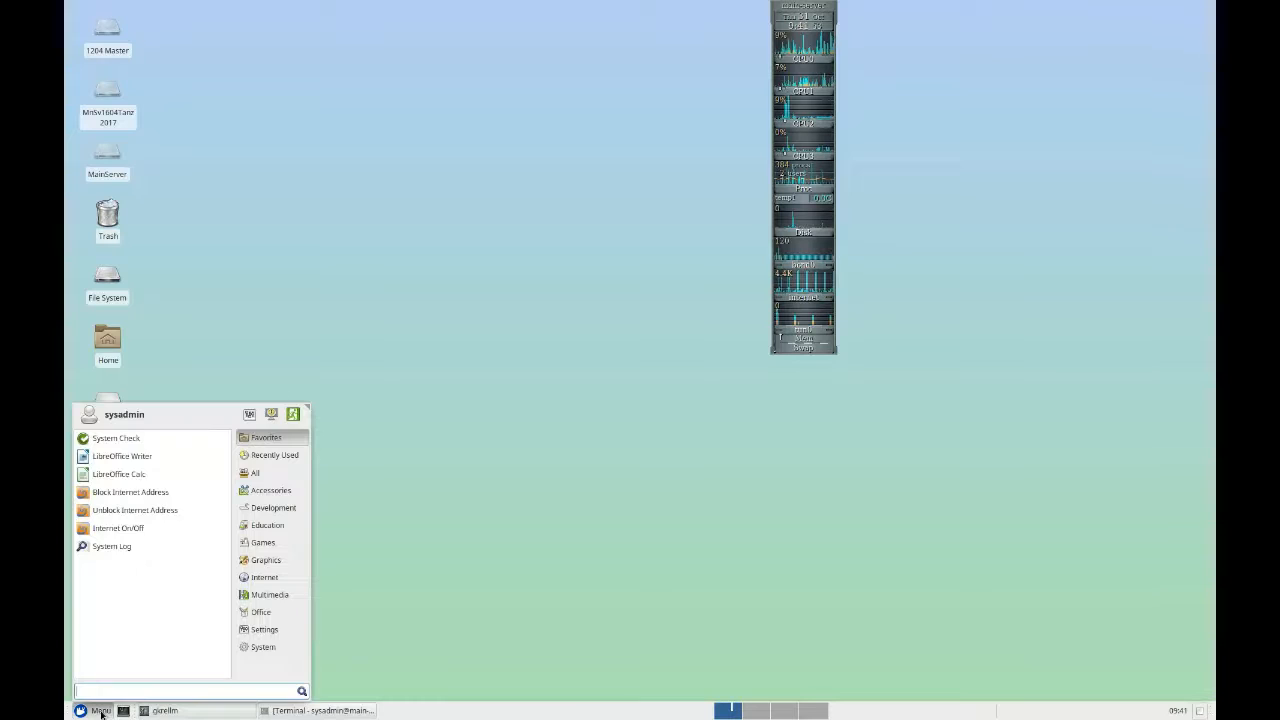
left_click(270, 648)
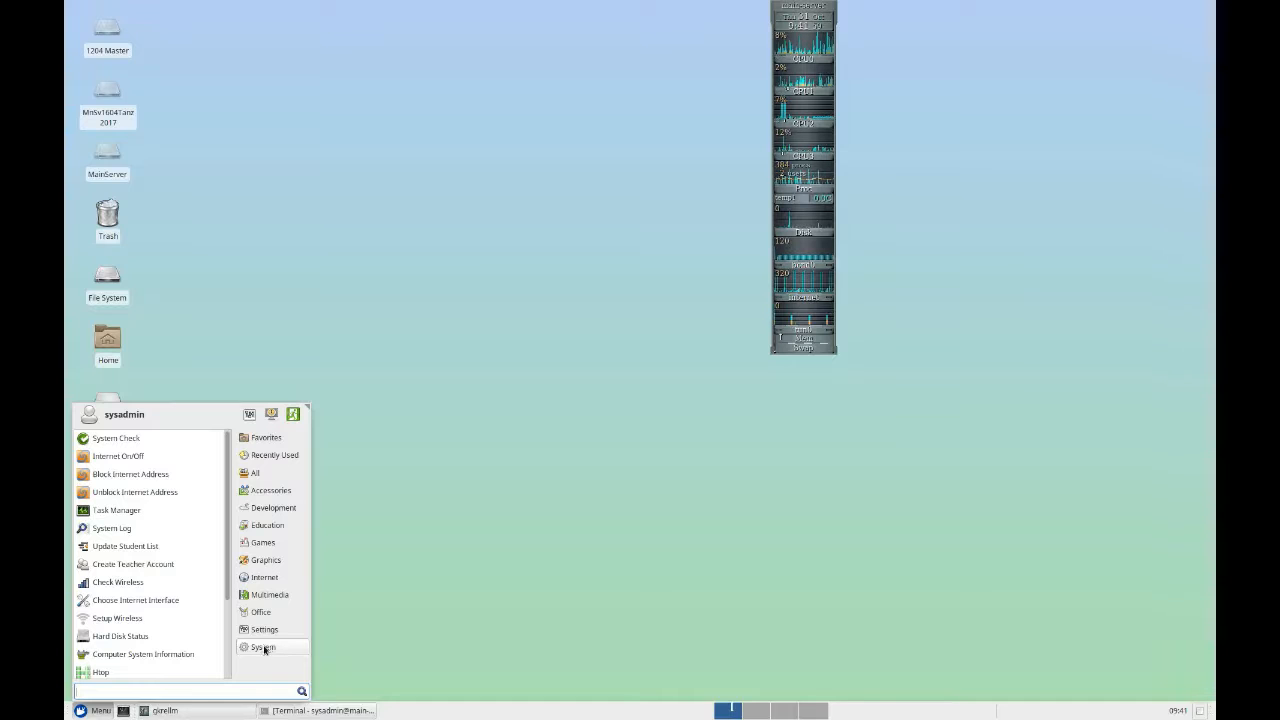
left_click(142, 548)
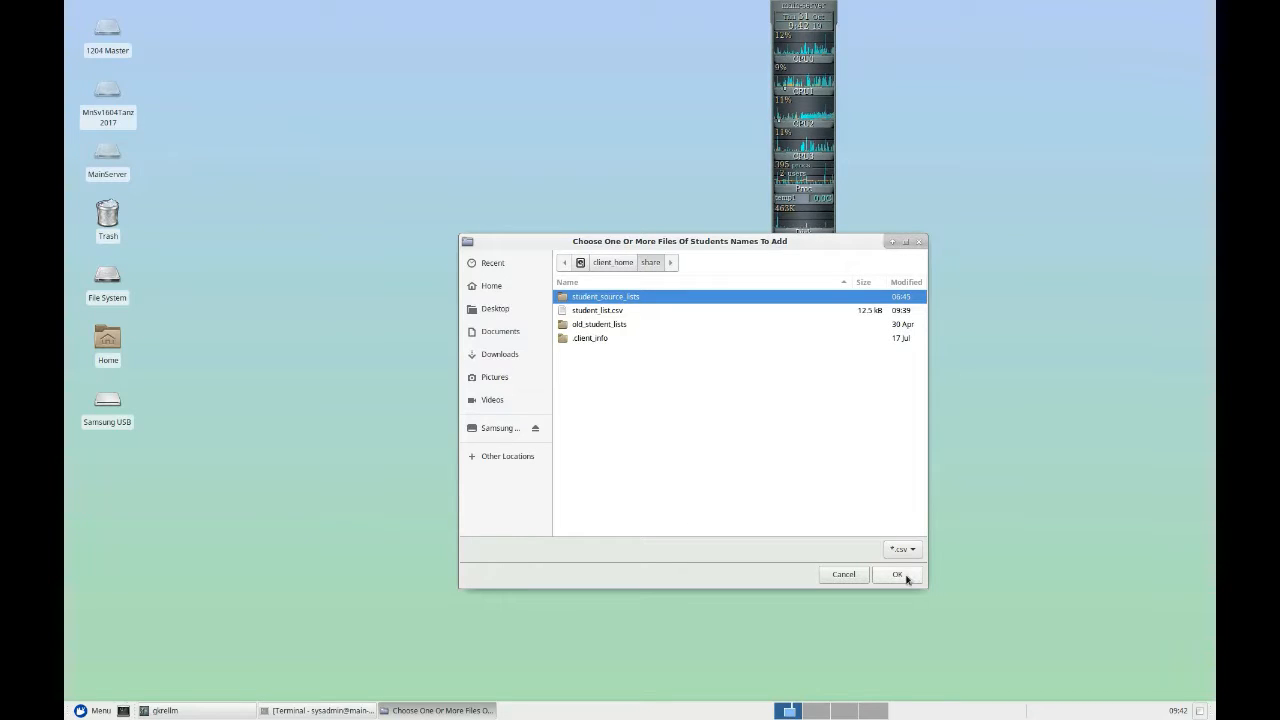
right_click(1204, 715)
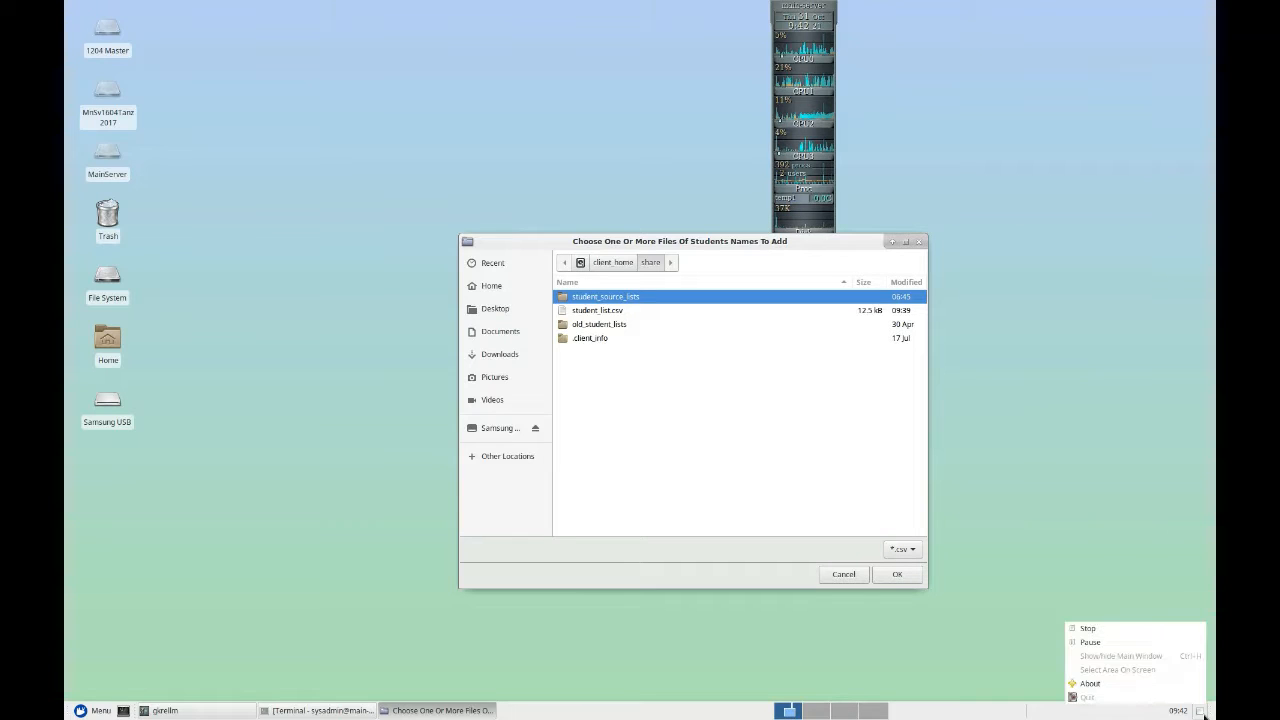